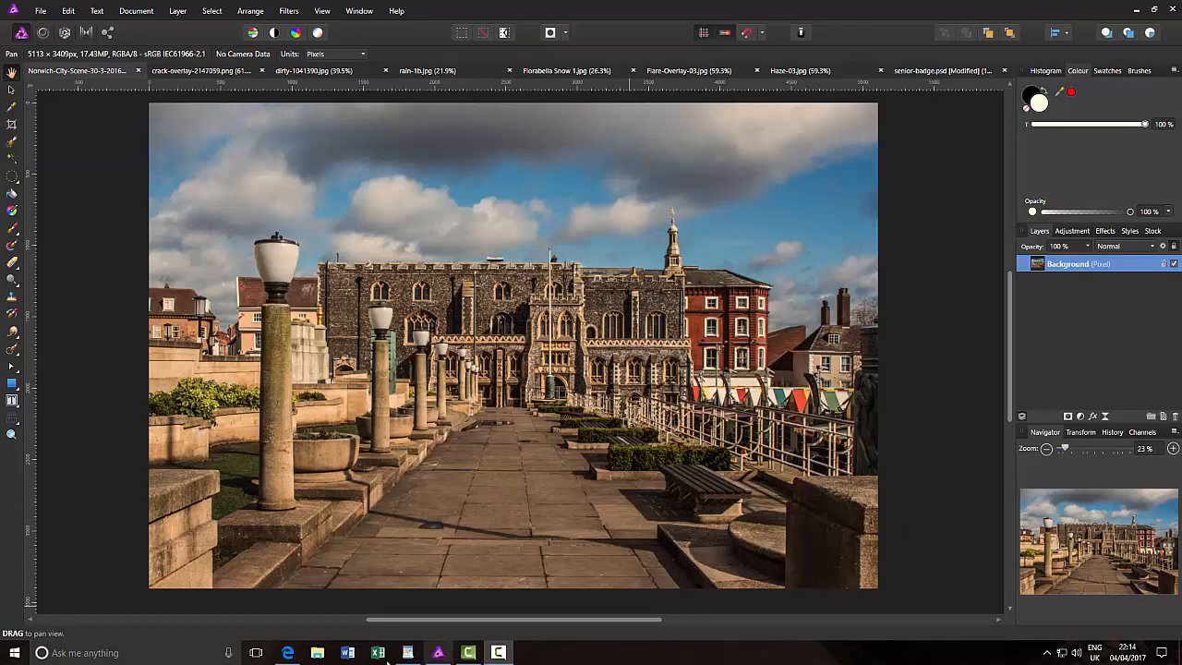
Step: Switch to Microsoft Edge and look through the first page of Pixabay's free image results for "overlay"
click(287, 653)
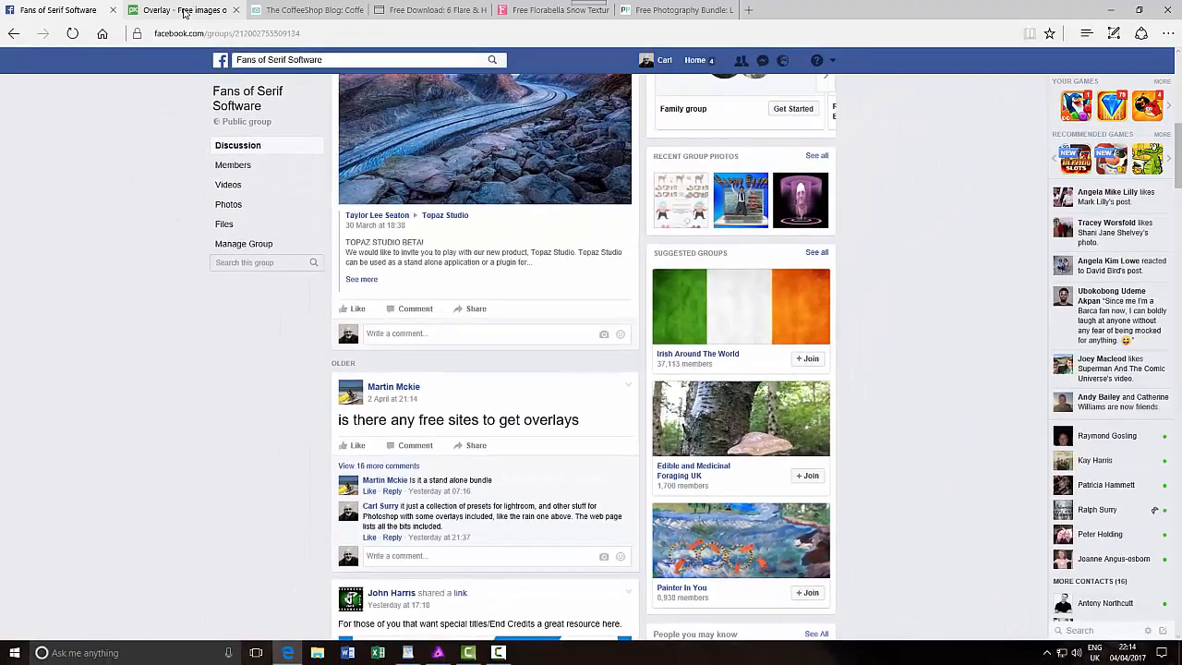
click(185, 11)
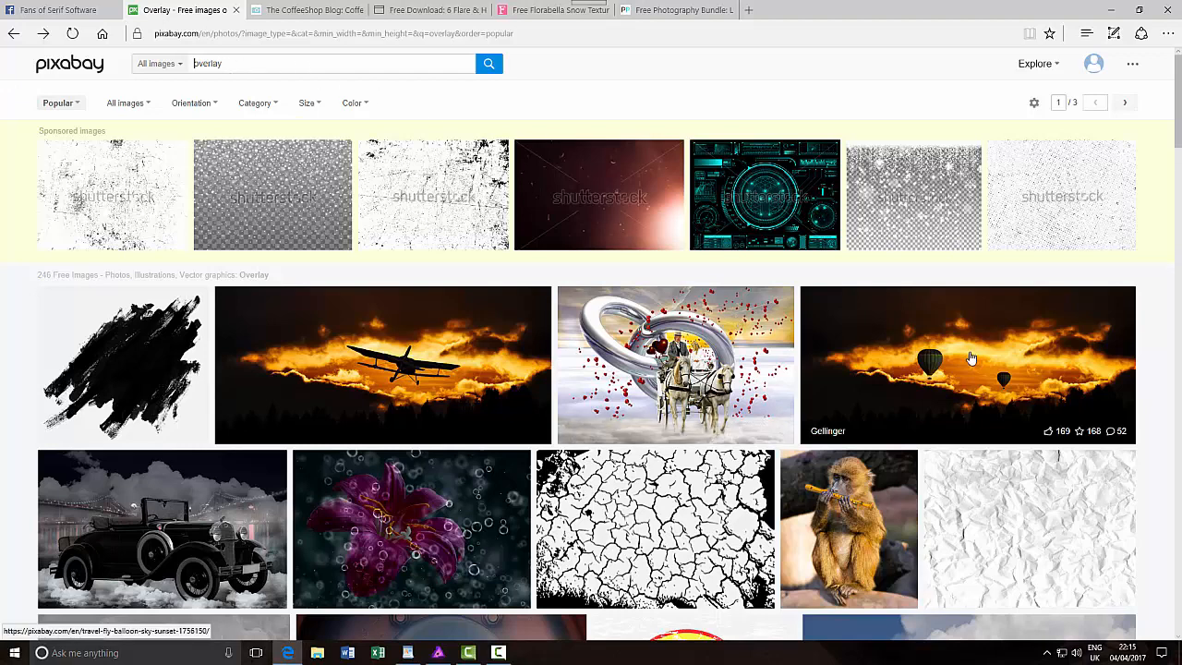
scroll(892, 381, down, 3)
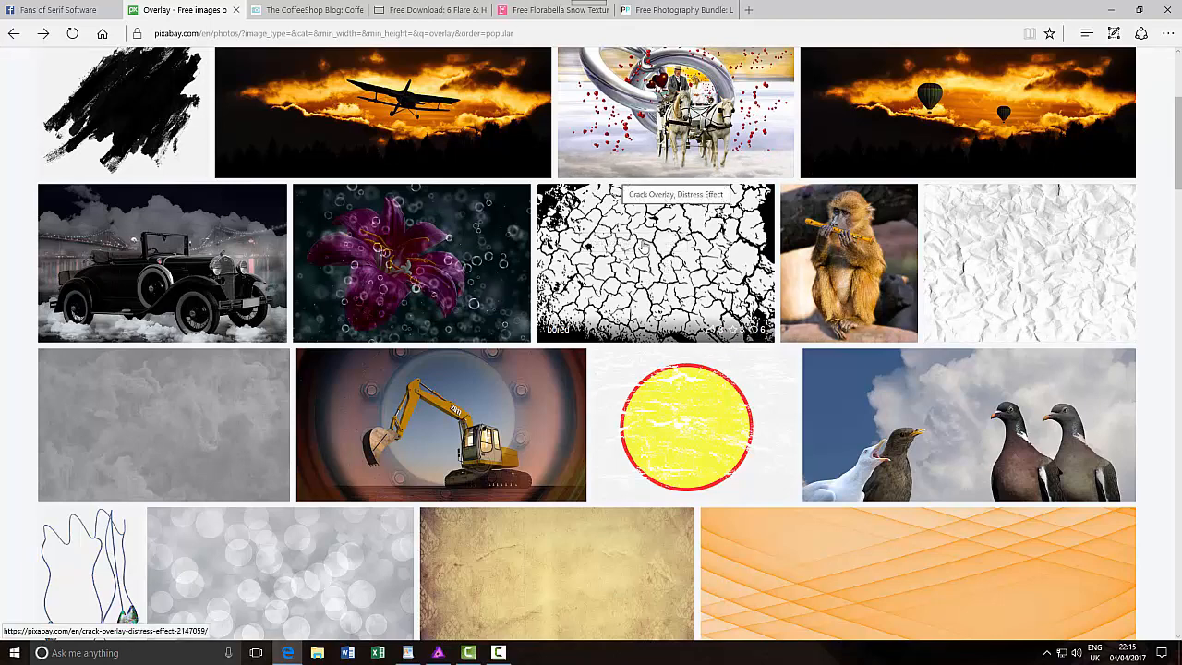
scroll(700, 288, down, 5)
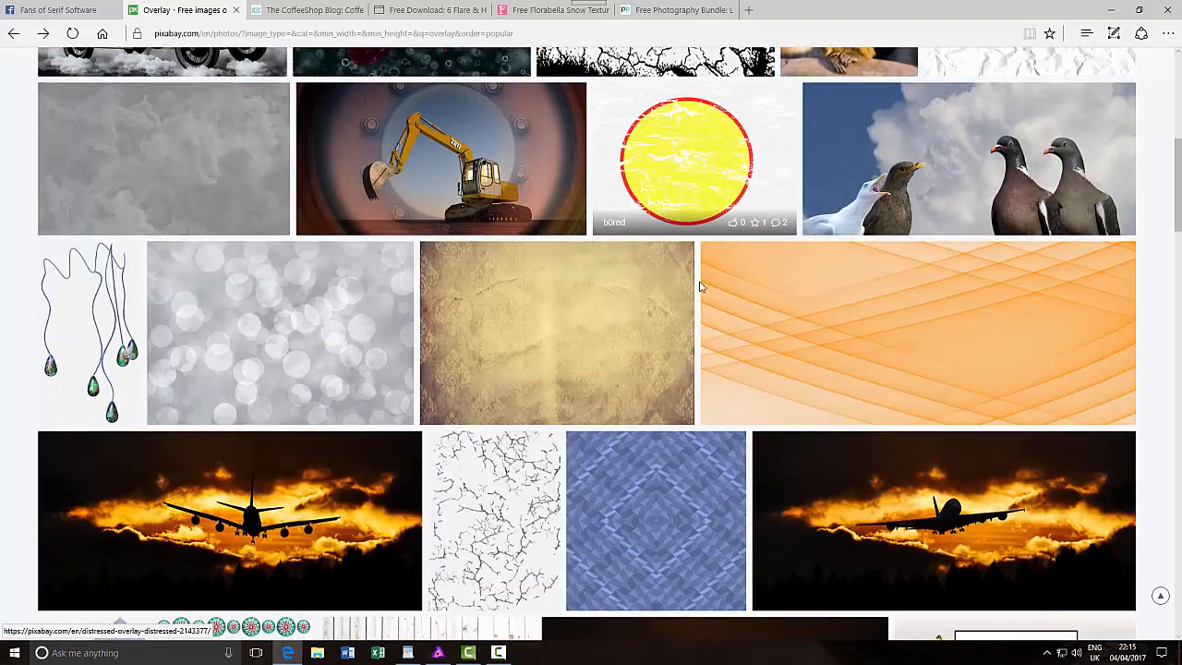
scroll(700, 291, down, 5)
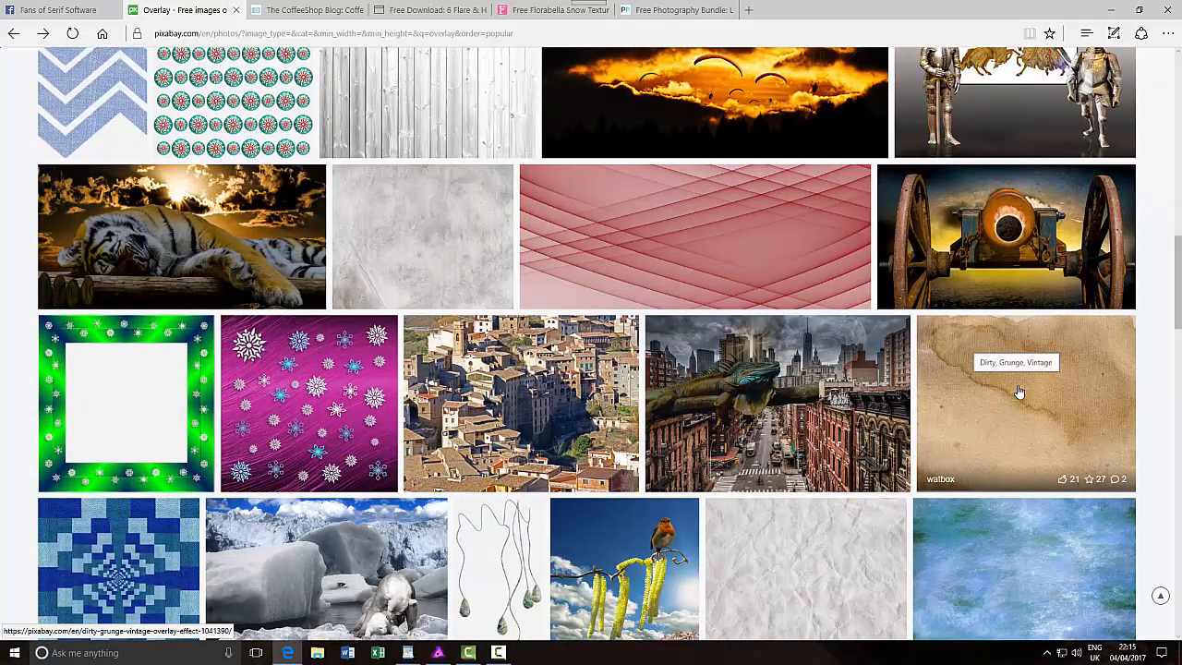
scroll(1019, 392, down, 4)
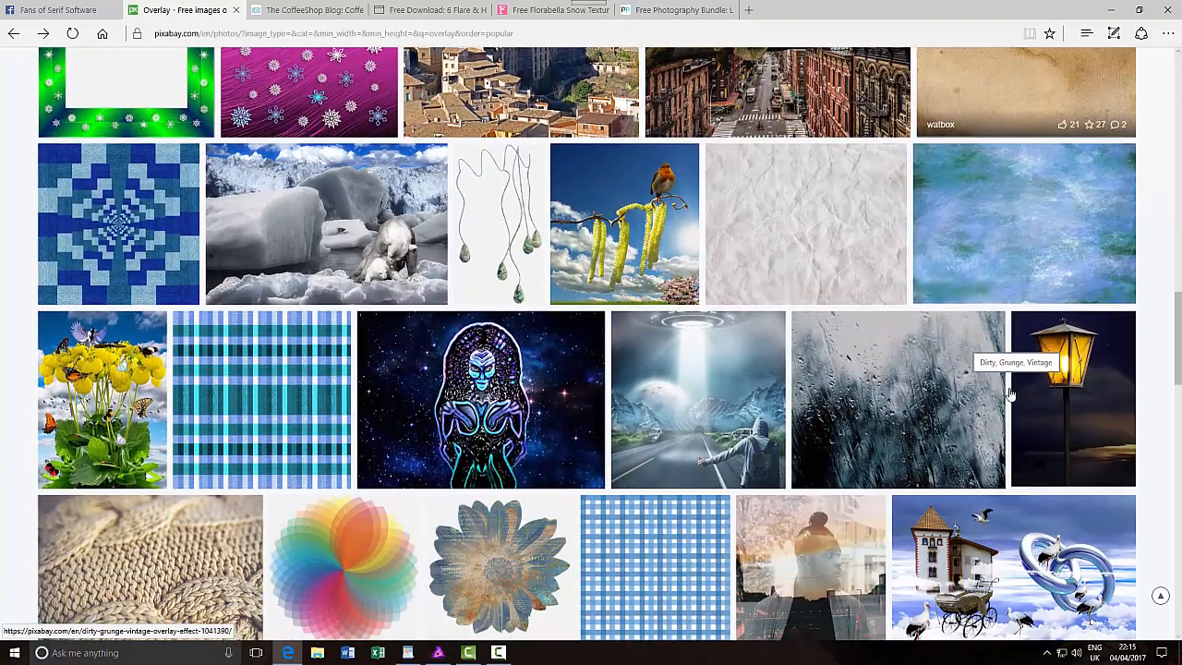
scroll(508, 425, down, 3)
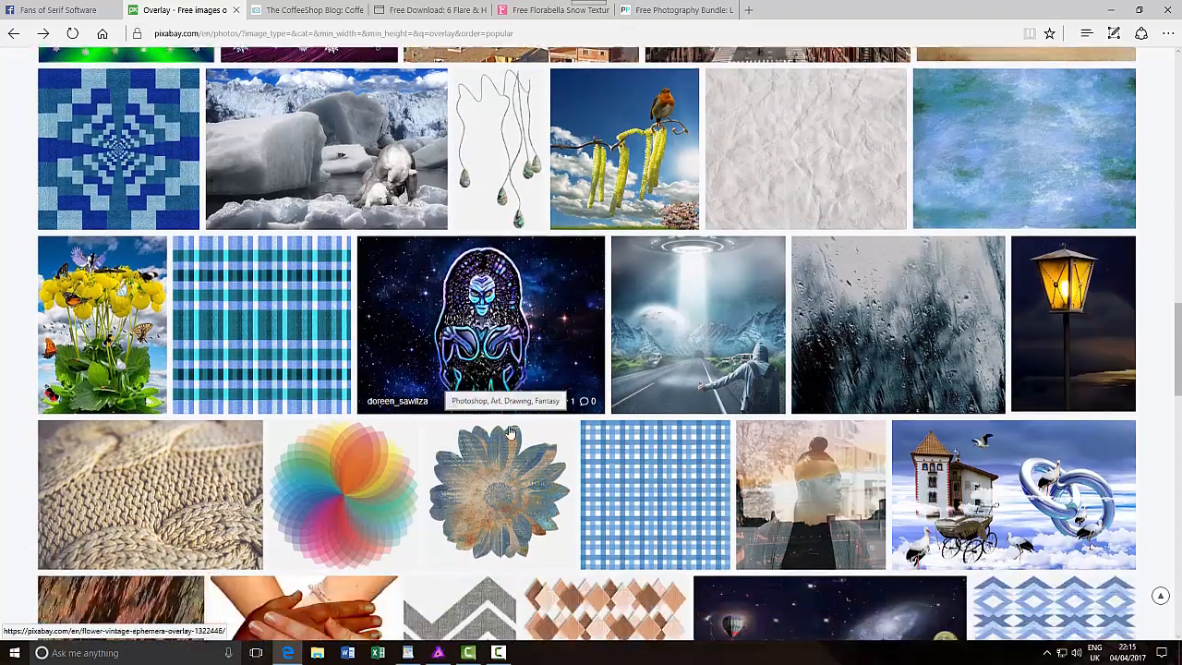
scroll(508, 430, down, 6)
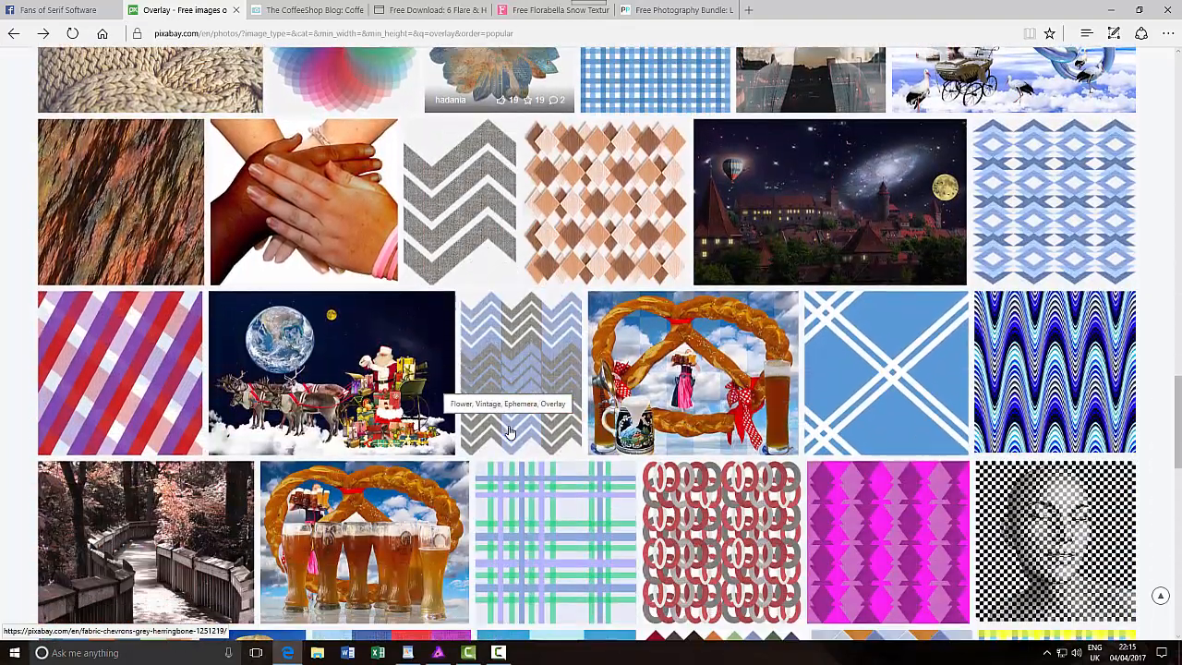
scroll(509, 431, down, 6)
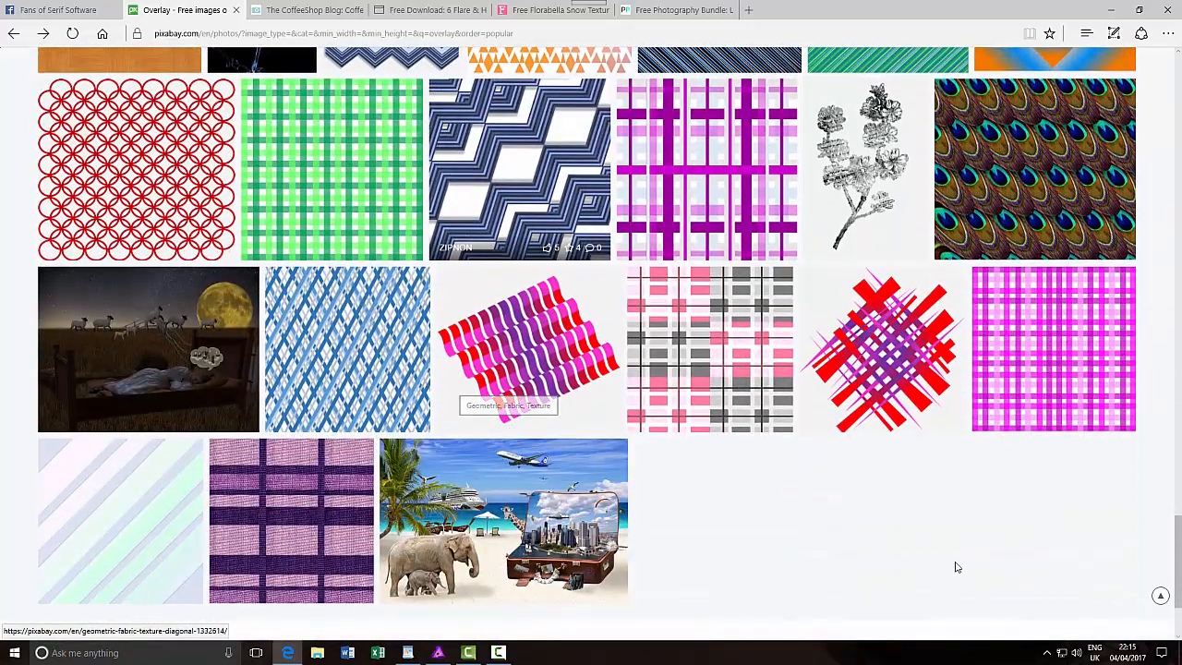
scroll(956, 565, down, 2)
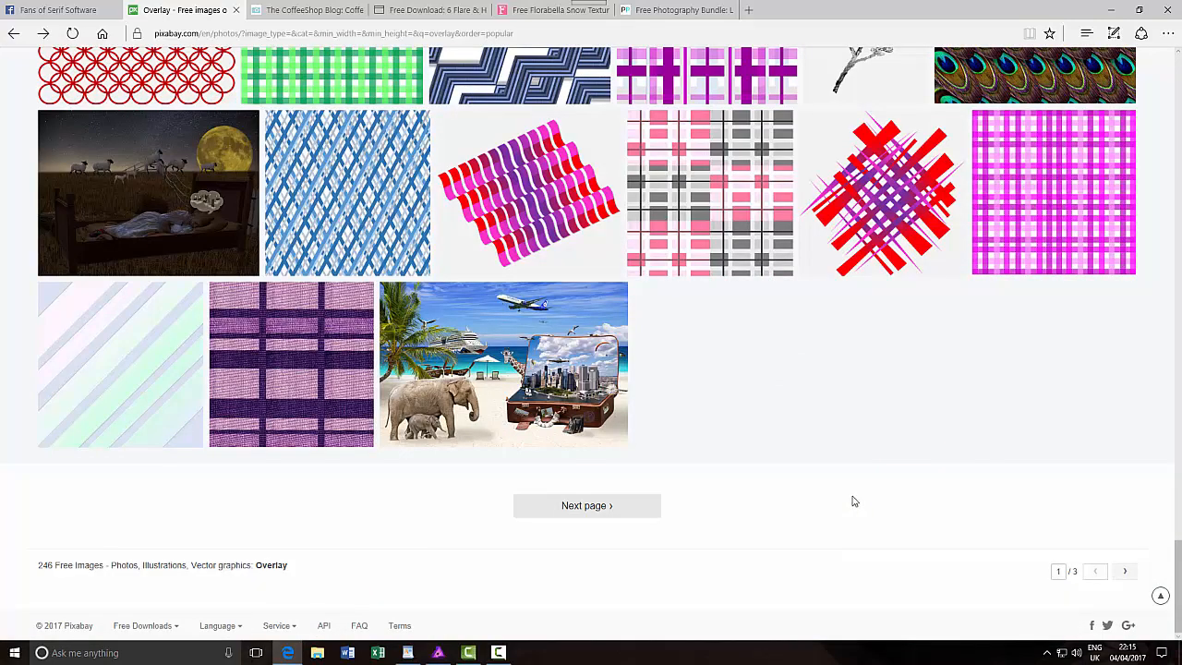
scroll(855, 501, up, 3)
scroll(854, 502, up, 2)
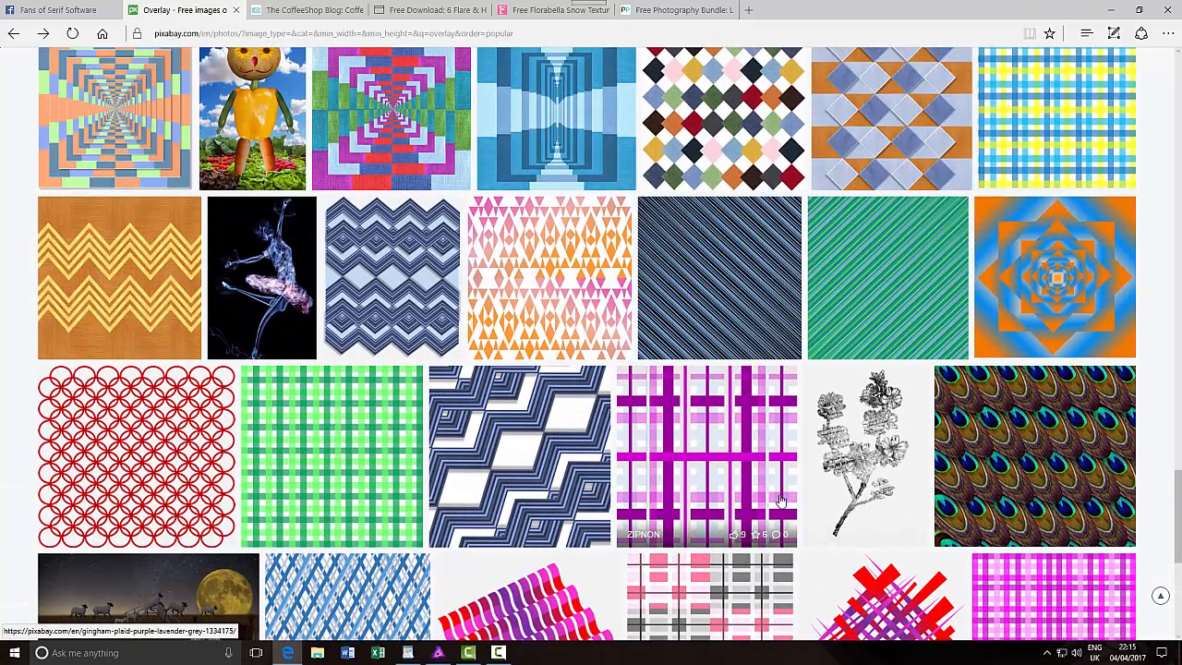
scroll(778, 500, up, 2)
scroll(779, 499, up, 10)
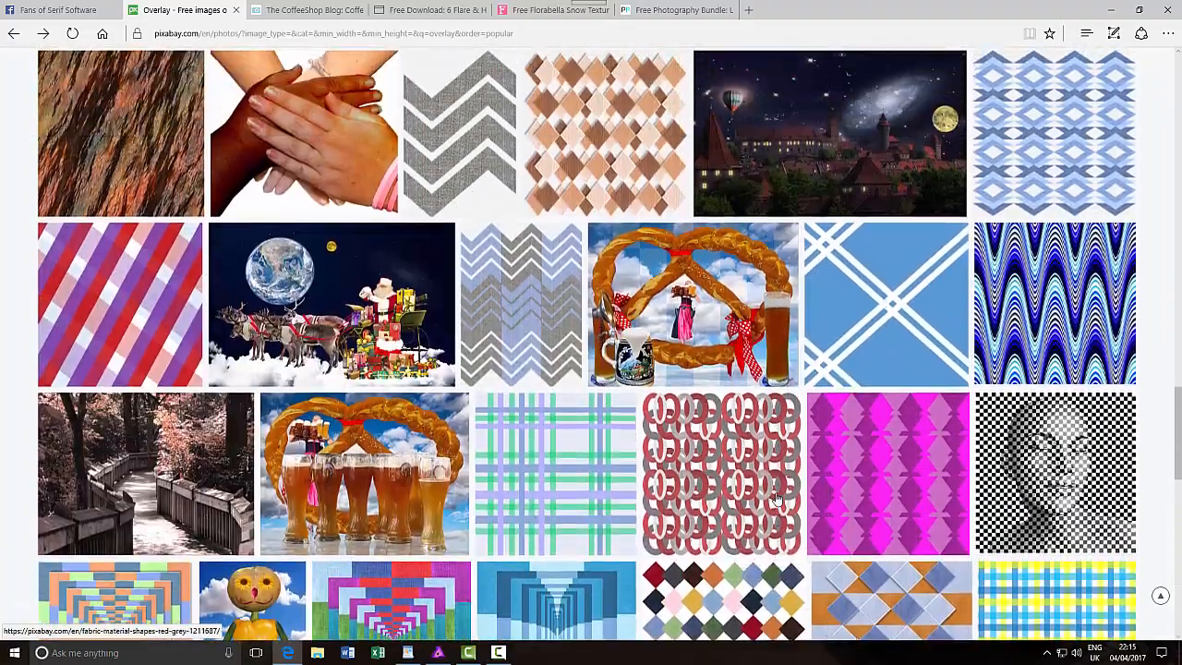
scroll(776, 499, up, 2)
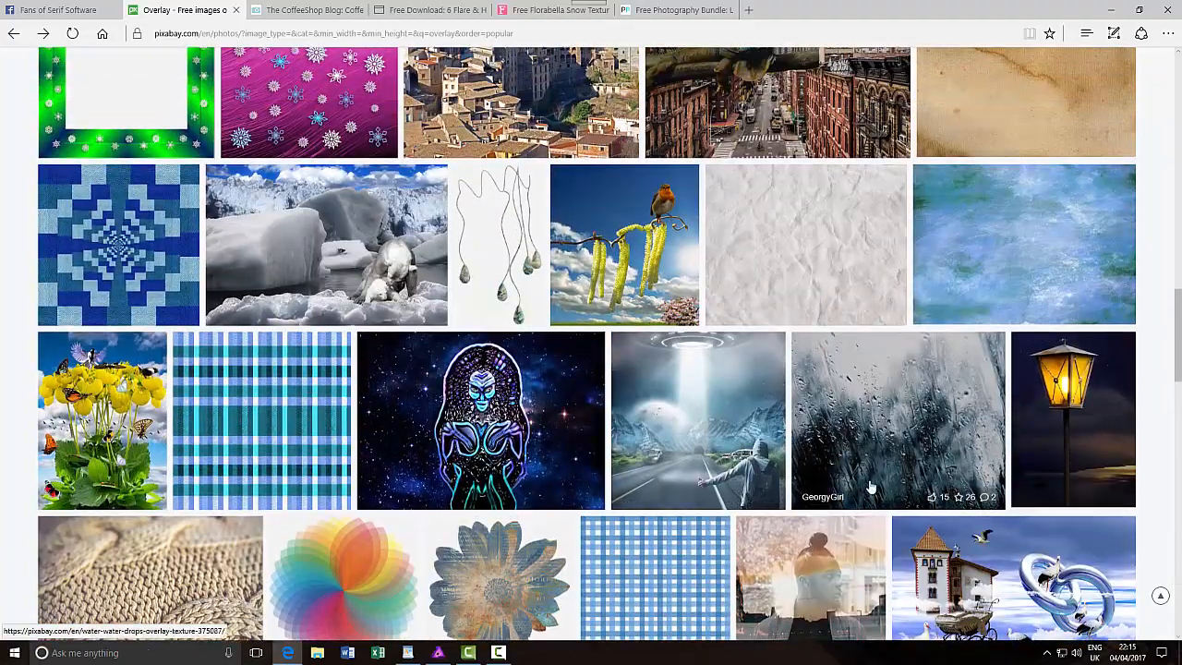
scroll(863, 480, up, 3)
scroll(859, 478, up, 4)
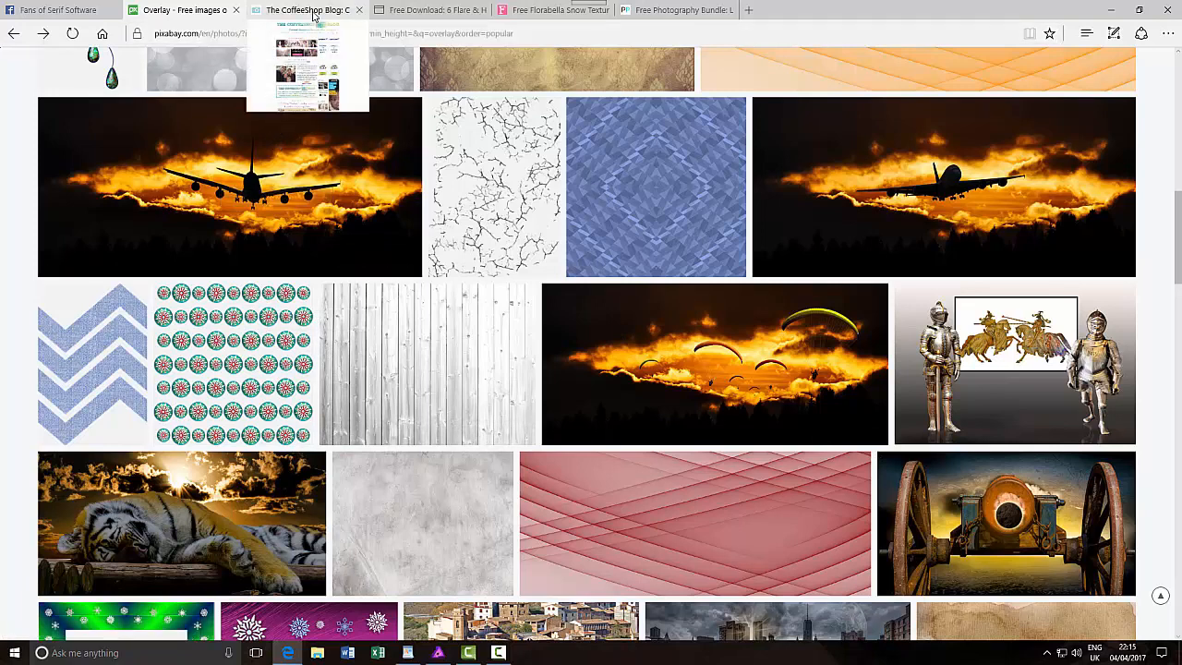
Step: Review the CoffeeShop Blog's starburst overlay pack article, from the before-and-after example through the tutorial to the download links
click(313, 15)
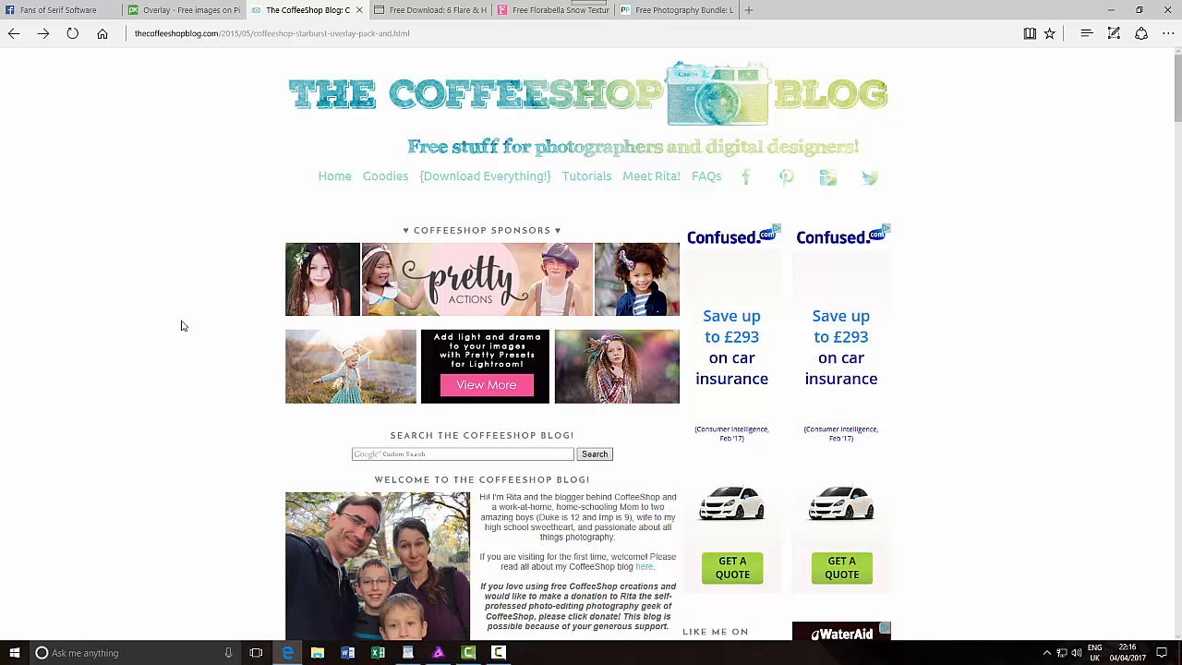
scroll(183, 328, down, 2)
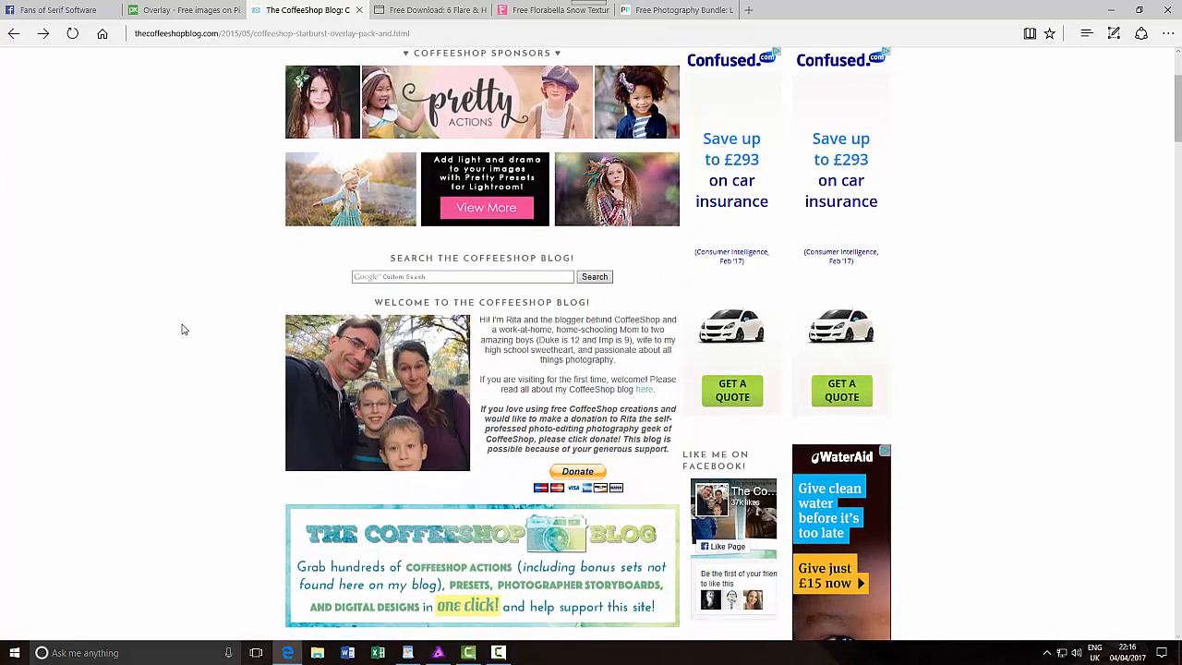
scroll(182, 329, down, 7)
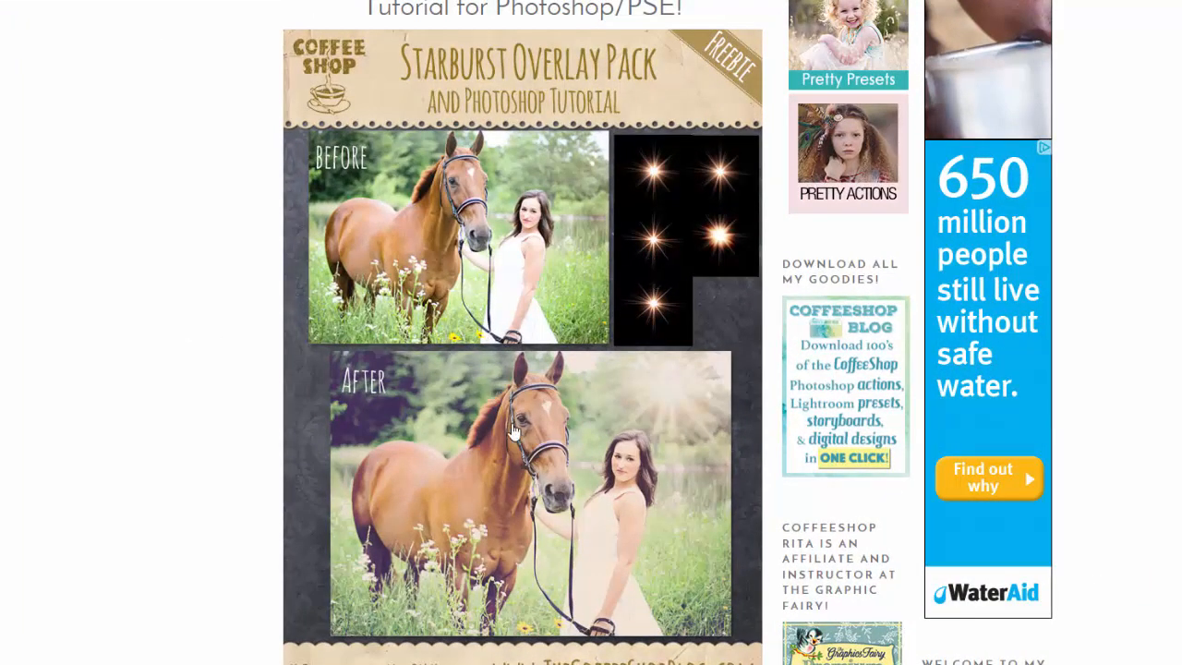
scroll(651, 277, down, 2)
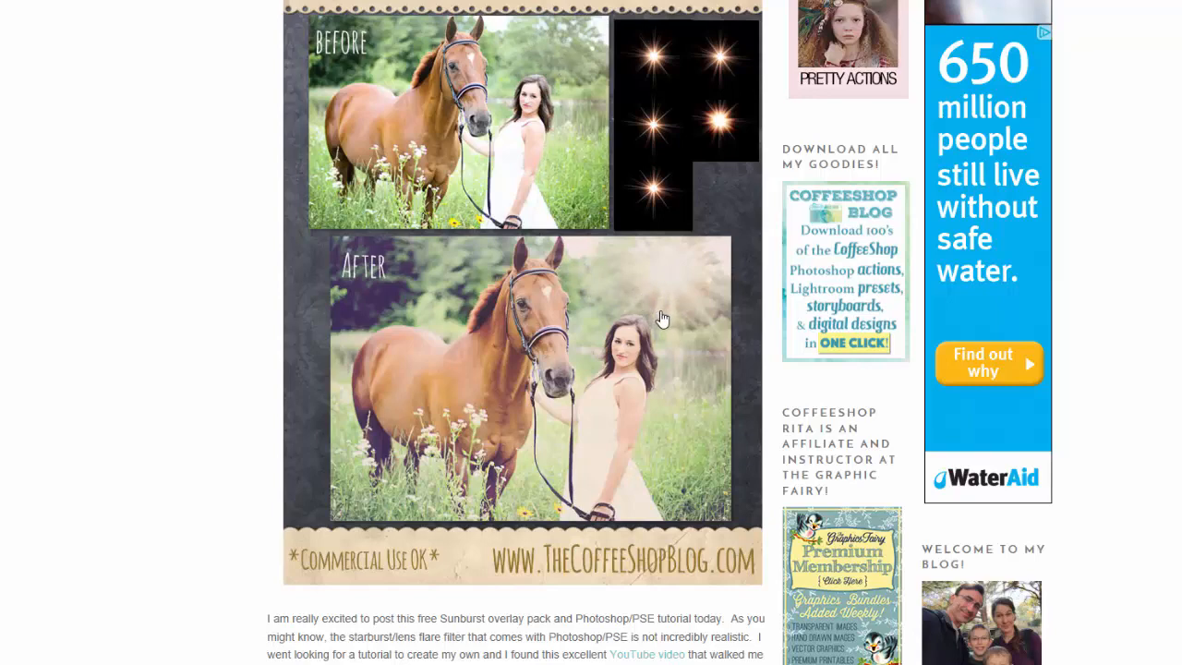
scroll(662, 318, down, 3)
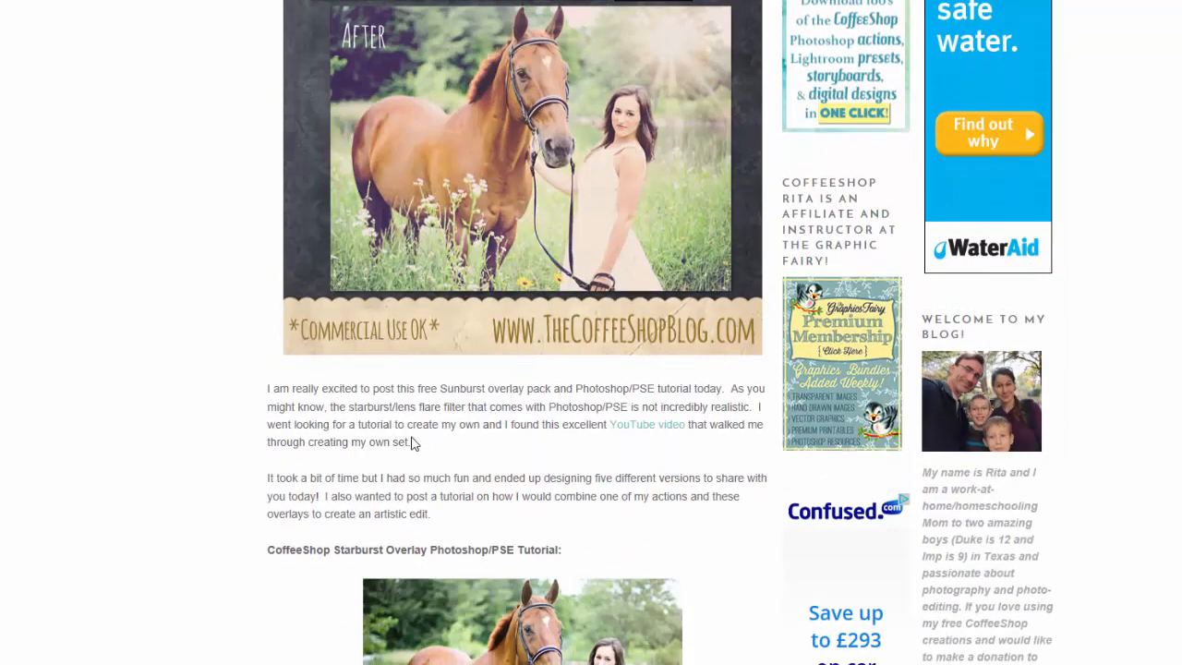
scroll(413, 444, down, 3)
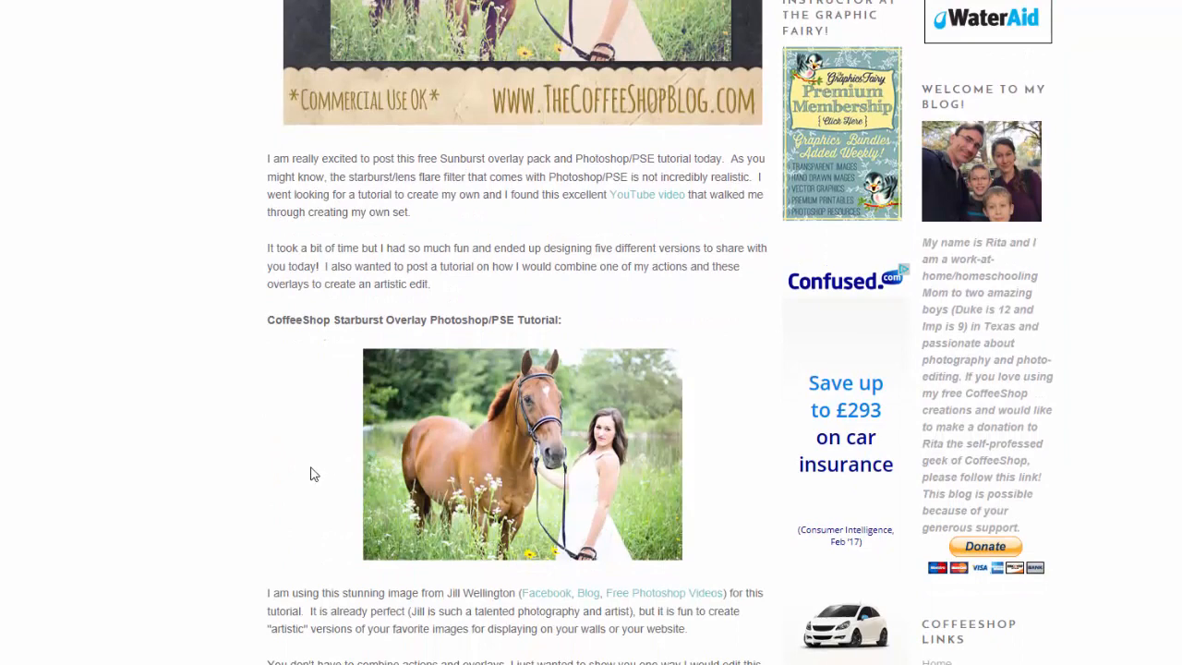
scroll(314, 474, down, 3)
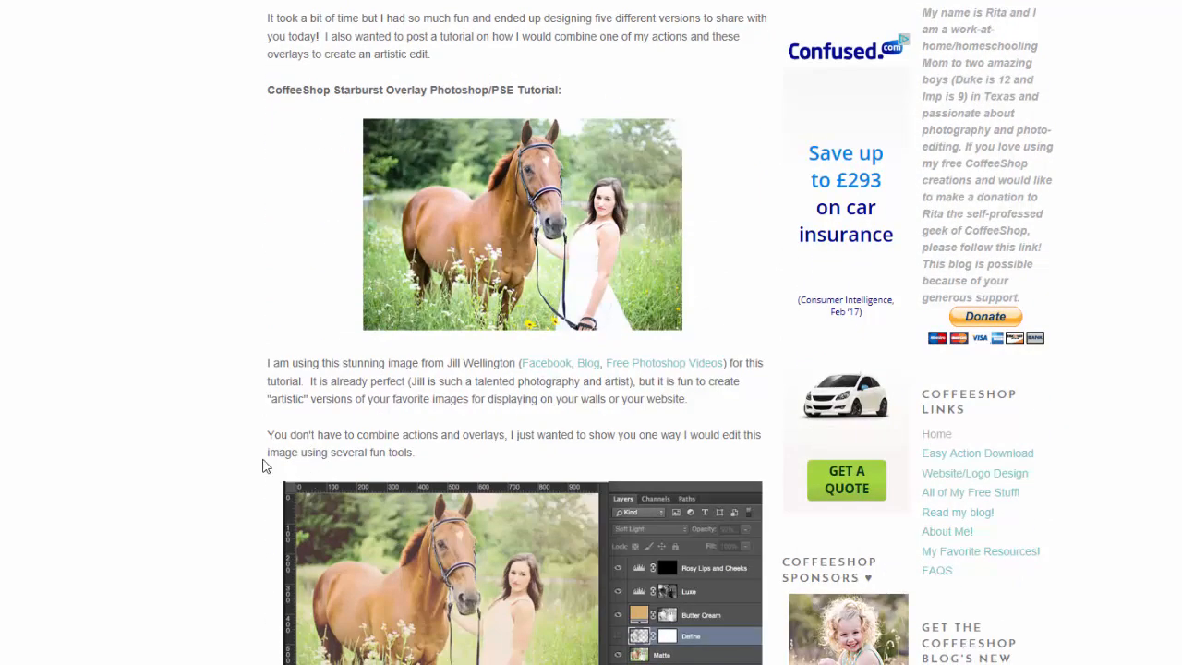
scroll(258, 467, down, 1)
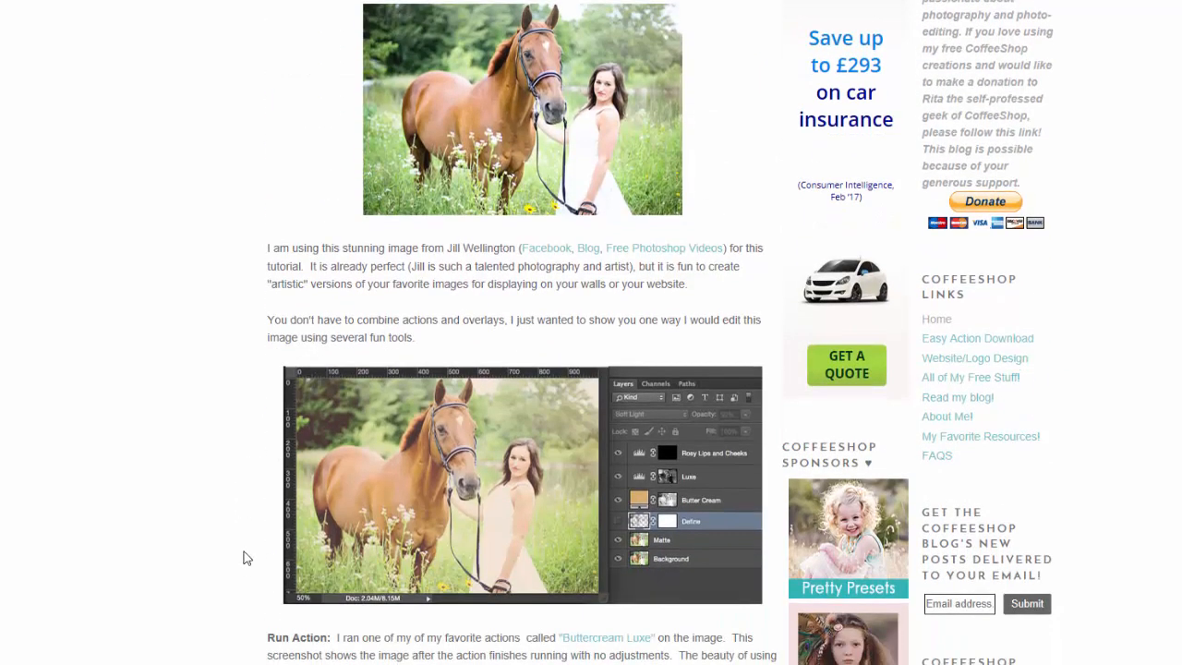
scroll(237, 591, down, 2)
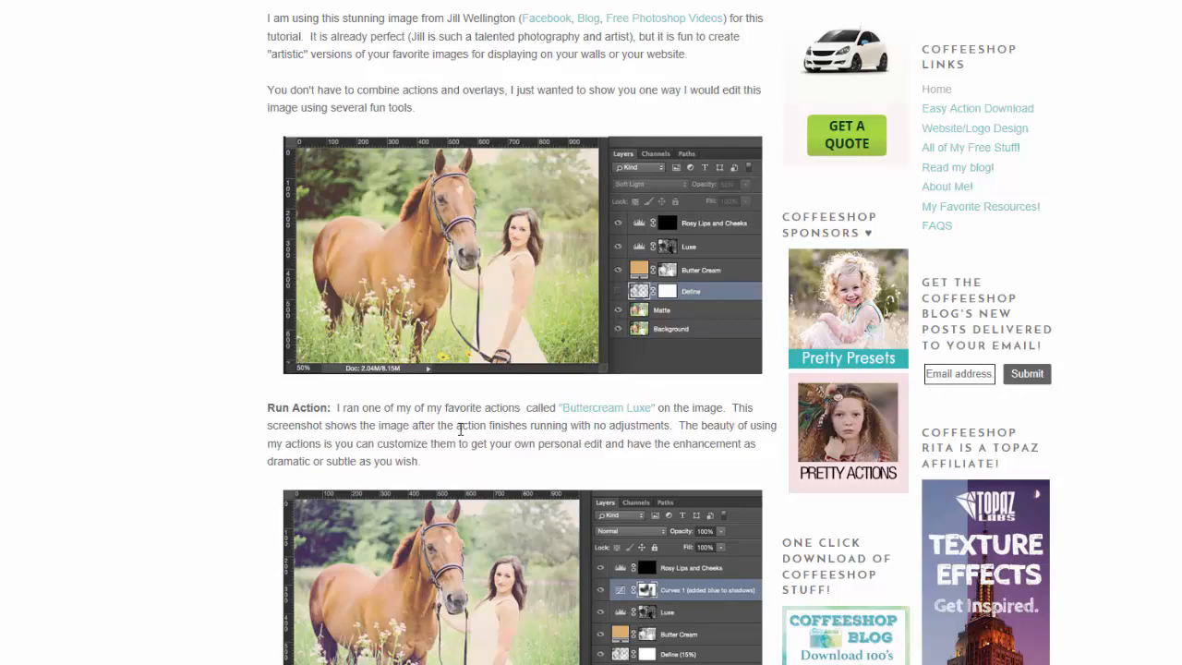
scroll(460, 411, down, 1)
scroll(450, 449, down, 3)
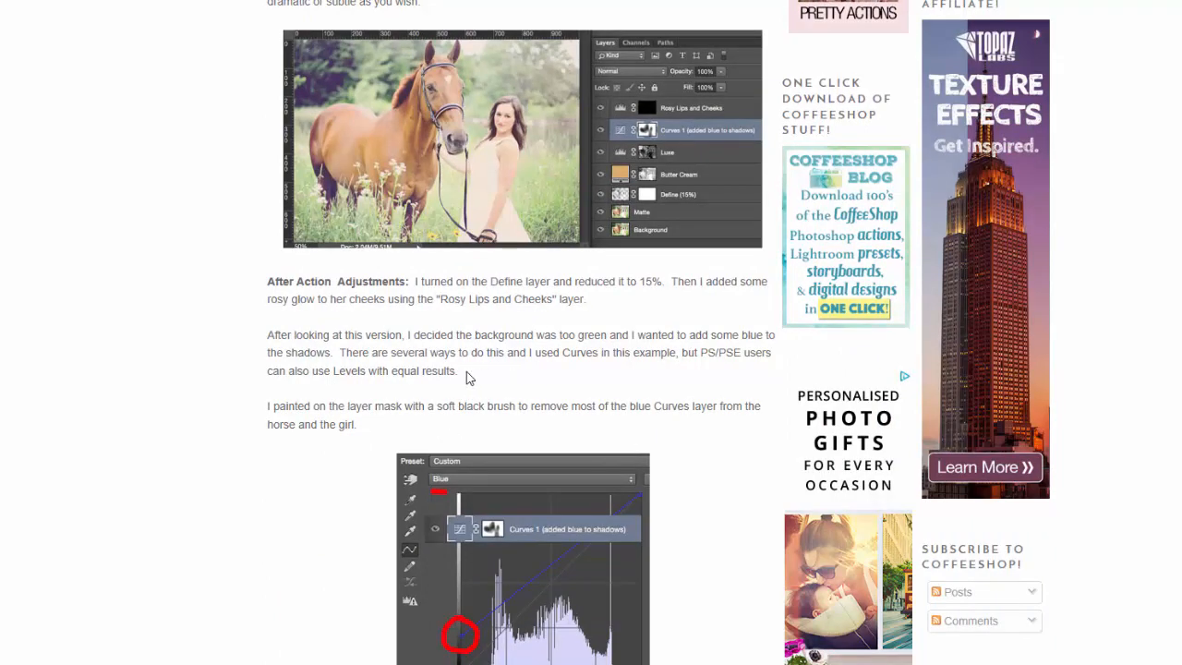
scroll(351, 414, down, 7)
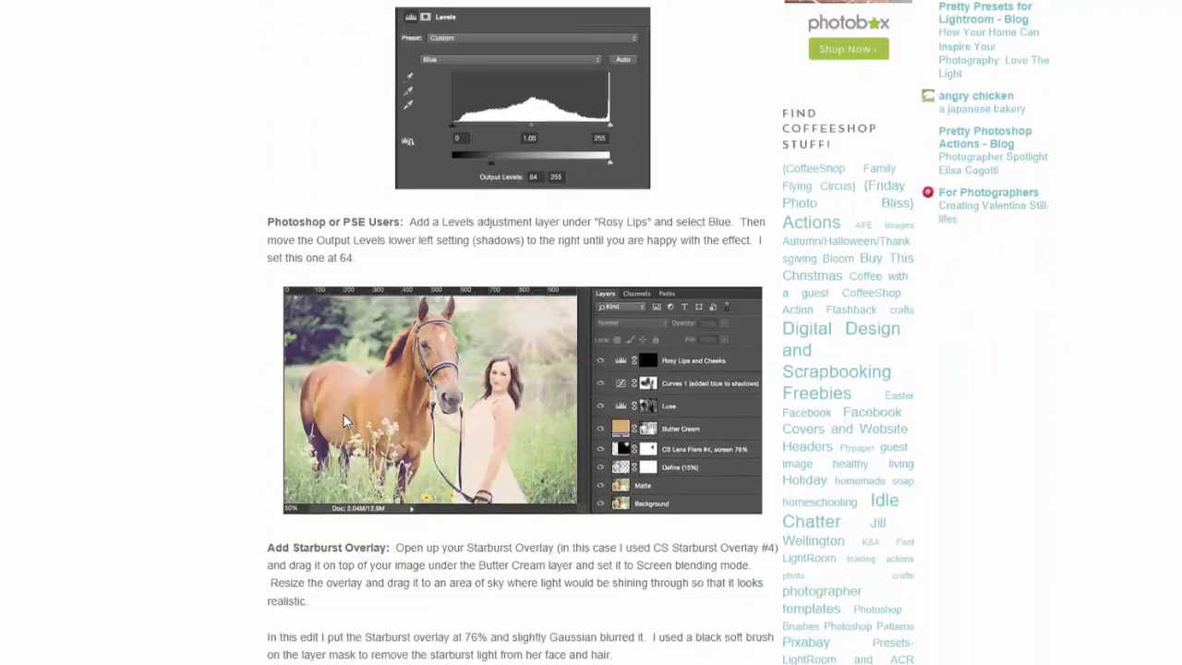
scroll(344, 415, down, 6)
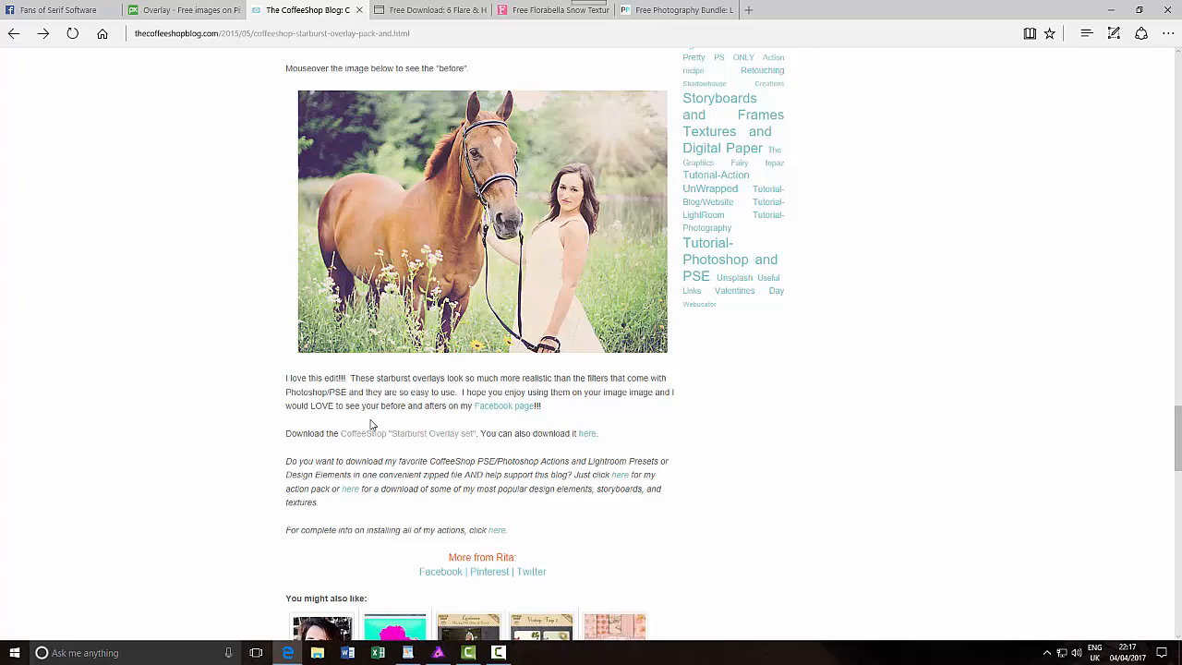
Step: Review the Photoshop Tutorials page for the 6 Flare & Haze Overlays, dismissing the Slack banner, down to the download options
click(433, 14)
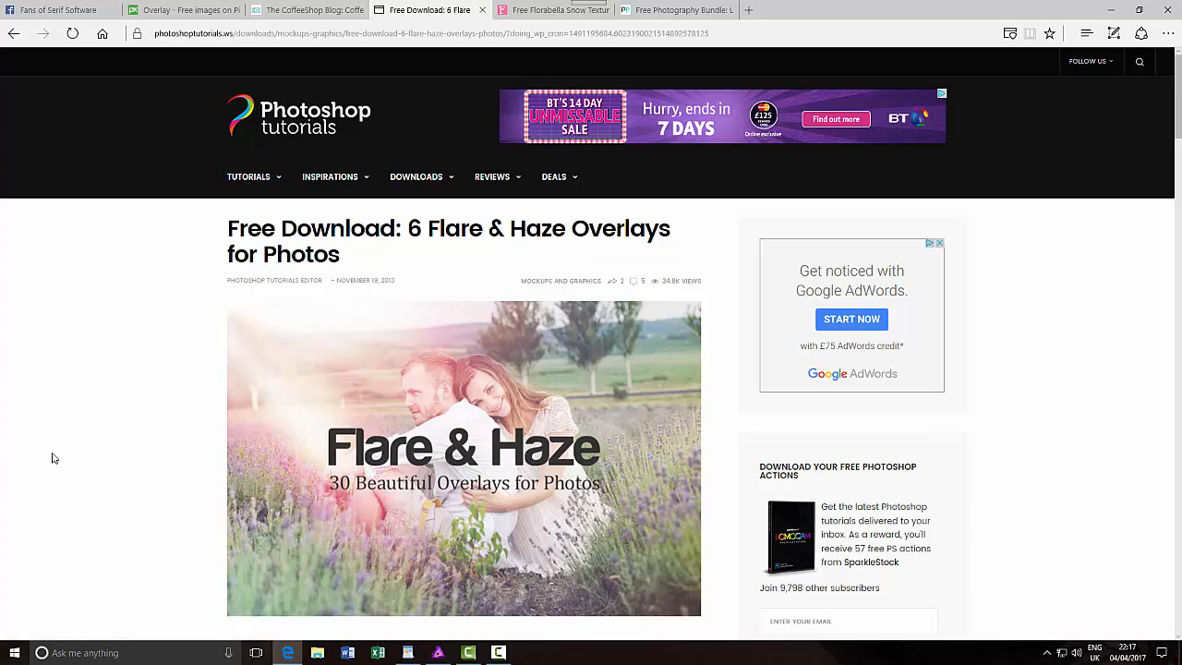
scroll(52, 457, down, 2)
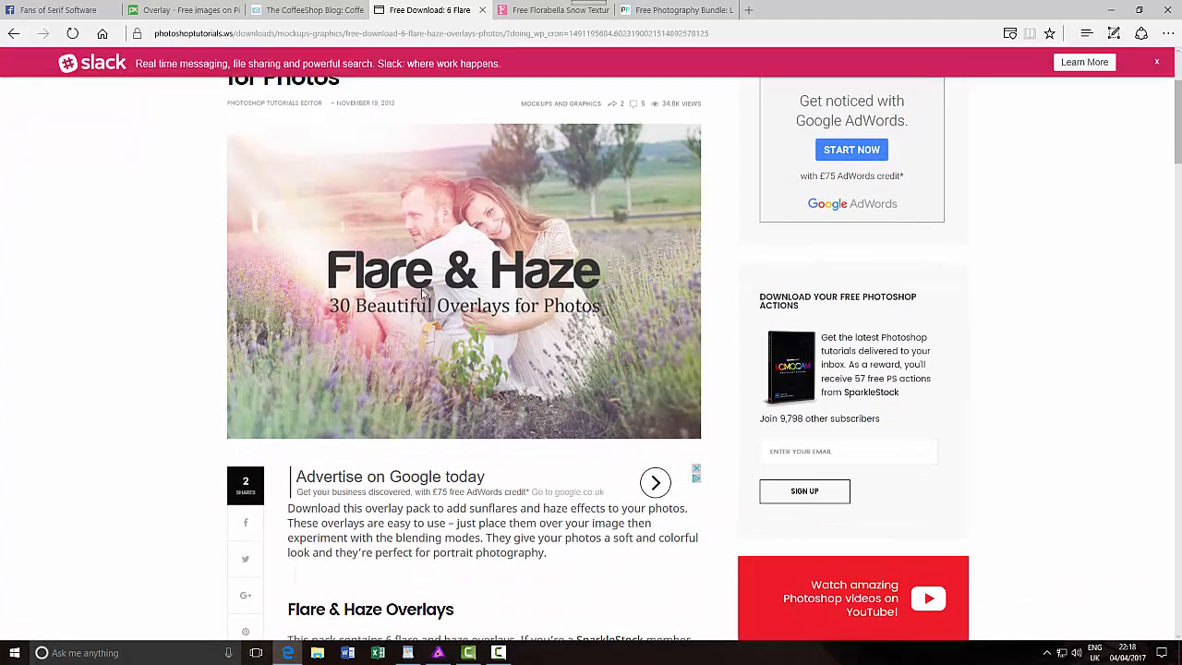
scroll(30, 379, down, 1)
scroll(87, 356, down, 2)
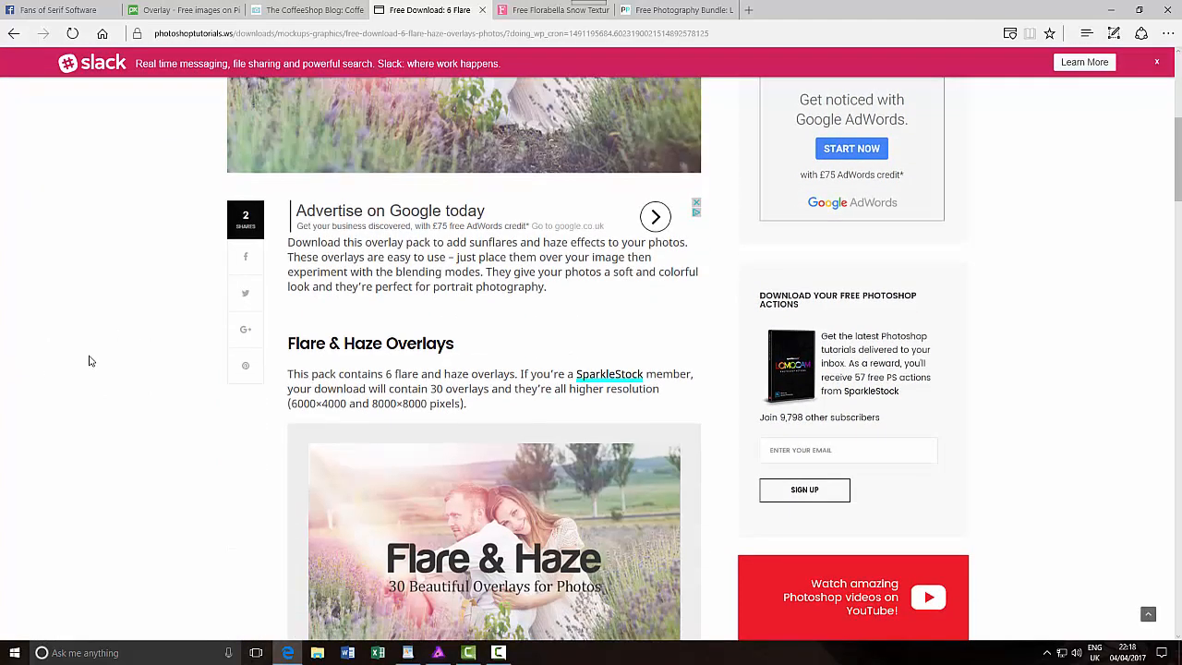
scroll(89, 363, down, 1)
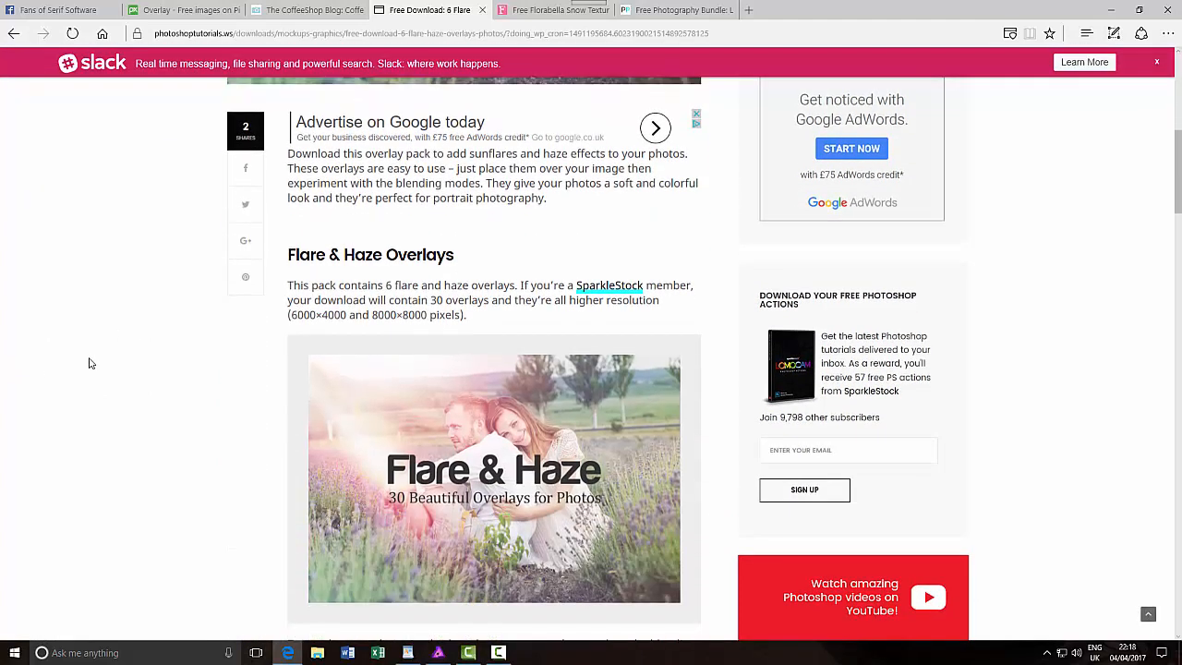
click(1155, 64)
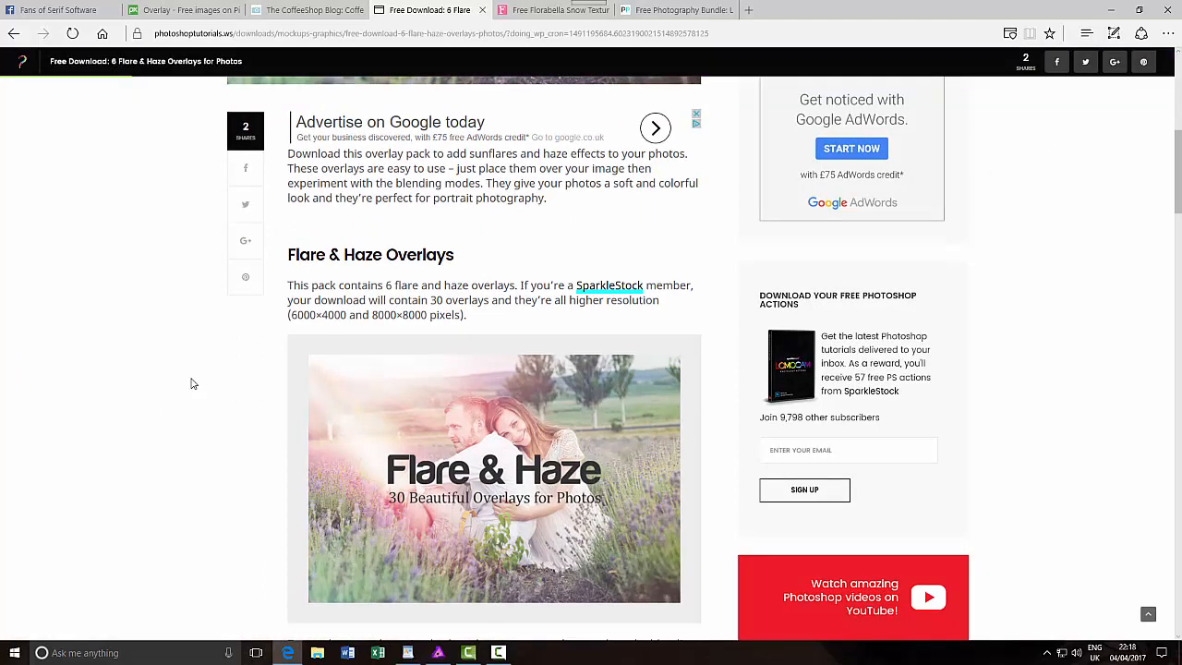
scroll(203, 386, down, 7)
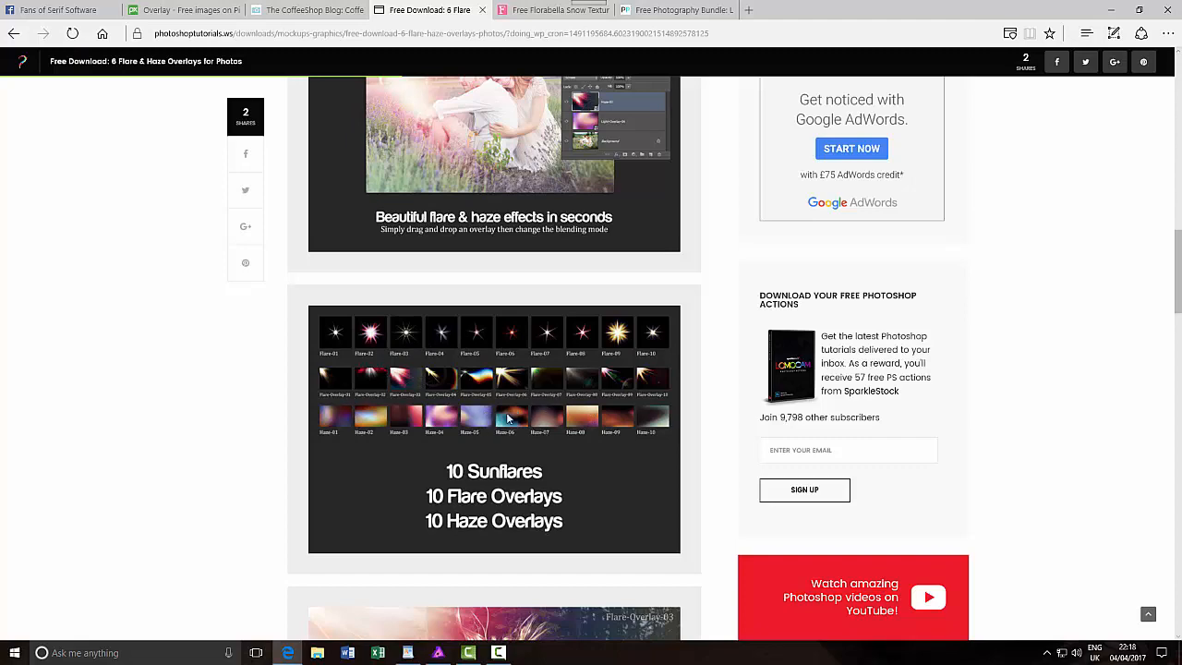
scroll(427, 413, down, 8)
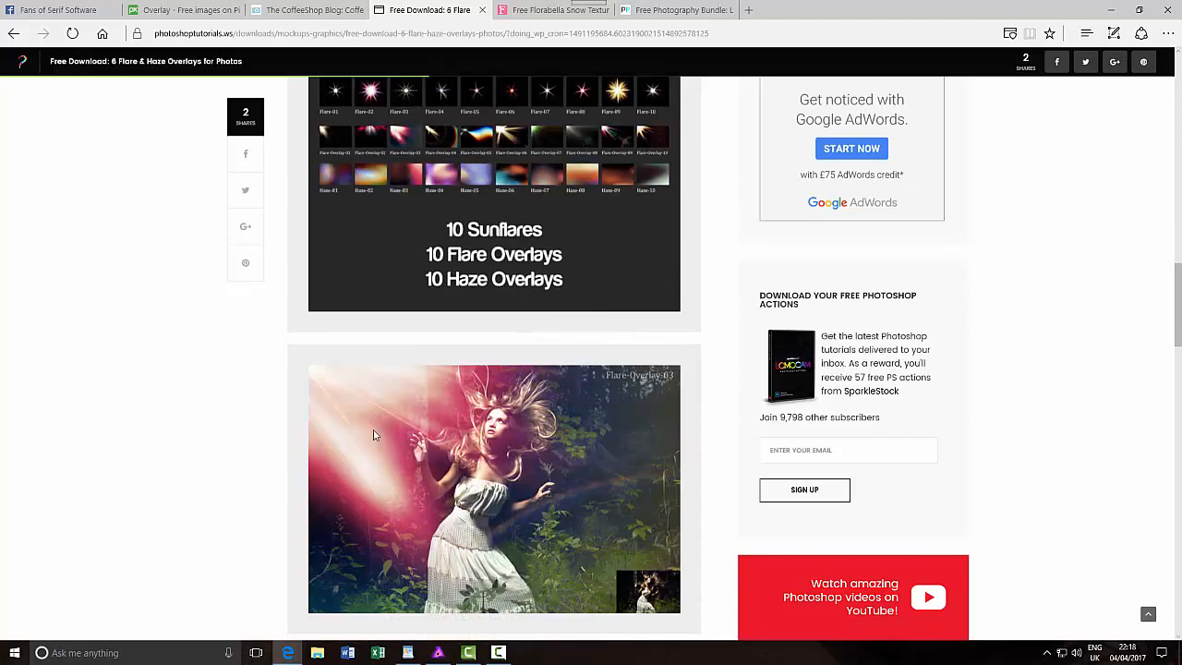
scroll(222, 458, down, 4)
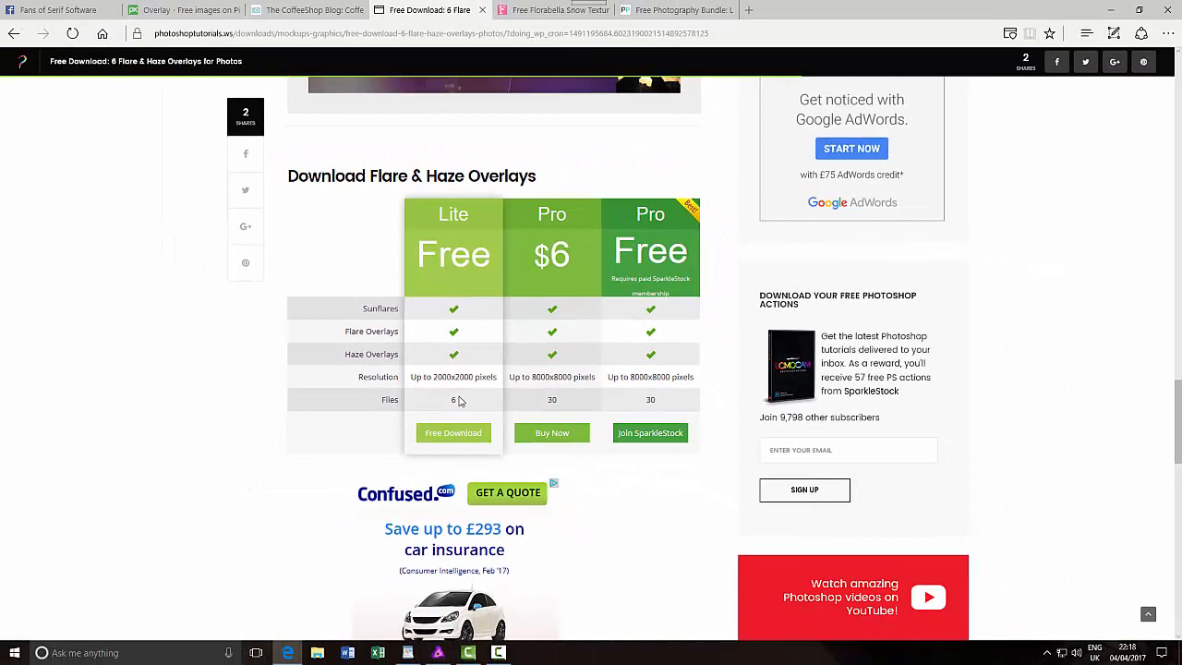
Step: Review the Florabella free snow overlays page and the Lightroom presets and Photoshop actions in PhotographyPla.net's Free Photography Bundle
click(557, 12)
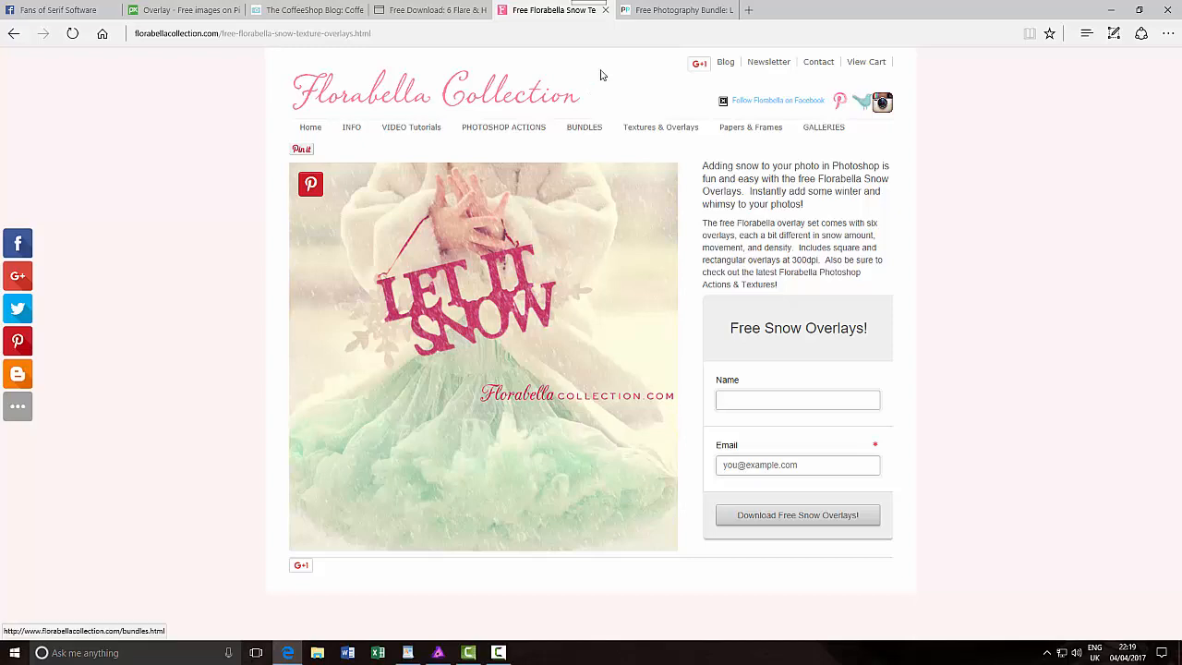
click(667, 11)
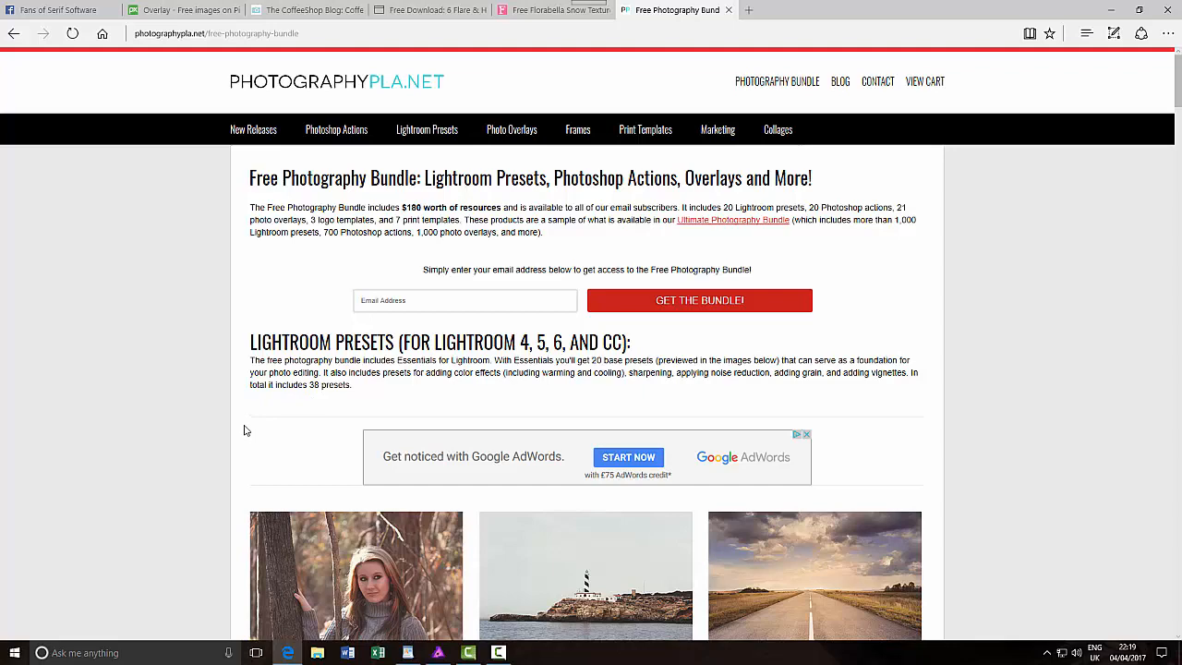
scroll(244, 431, down, 3)
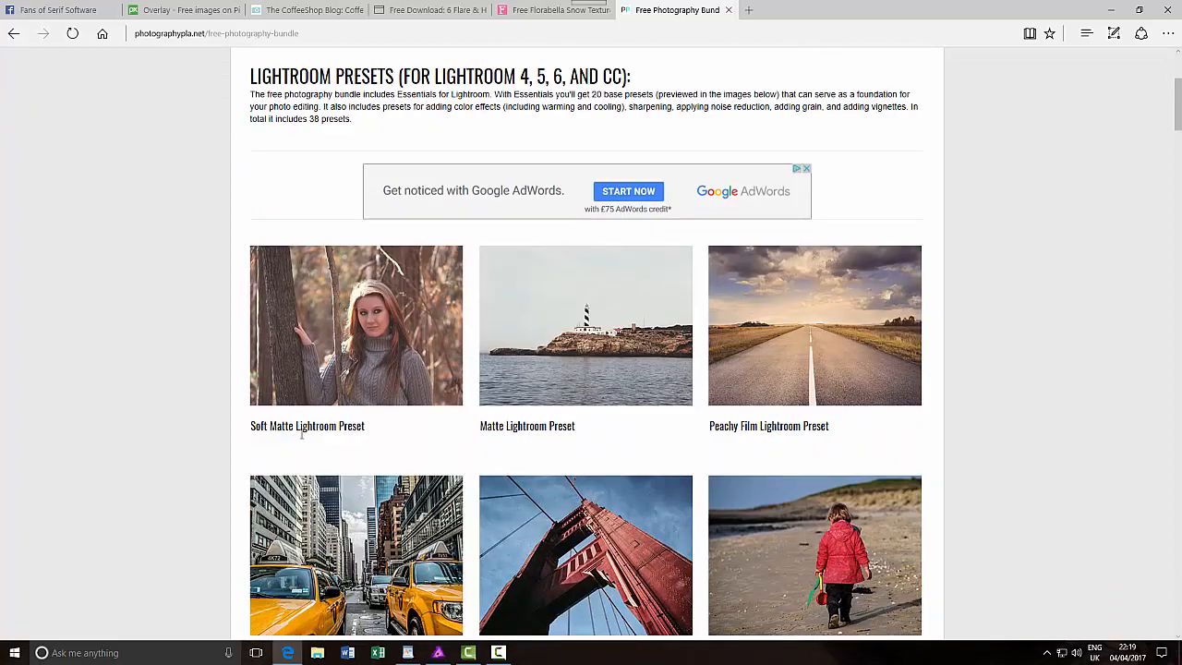
scroll(496, 477, down, 3)
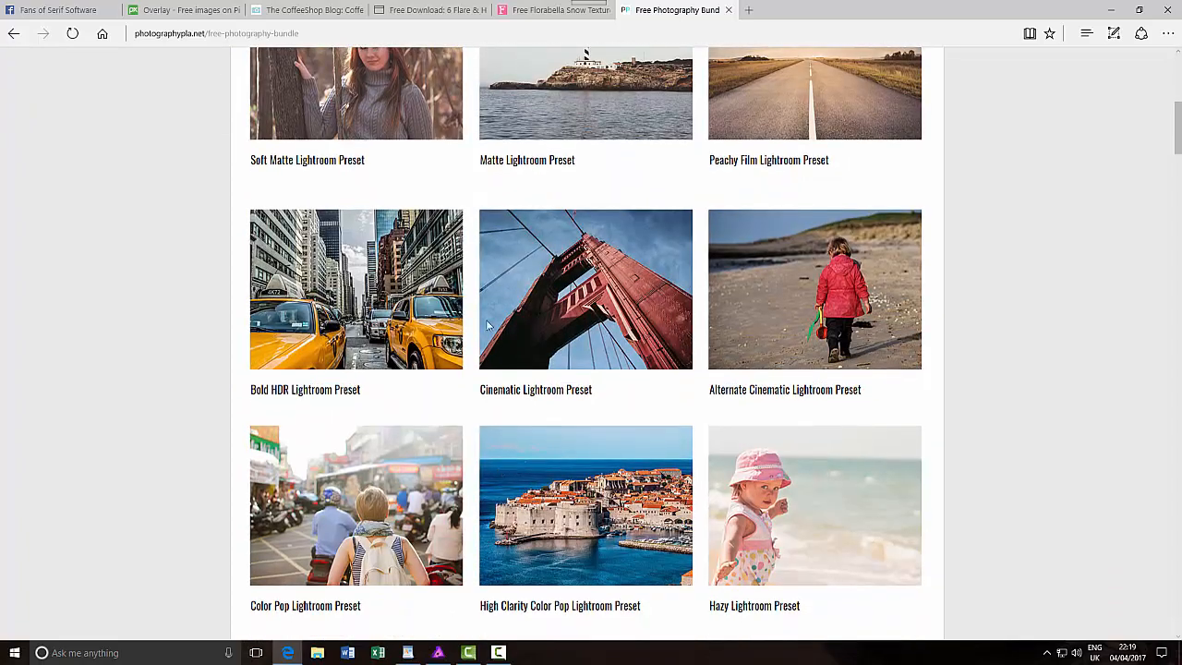
scroll(707, 438, down, 6)
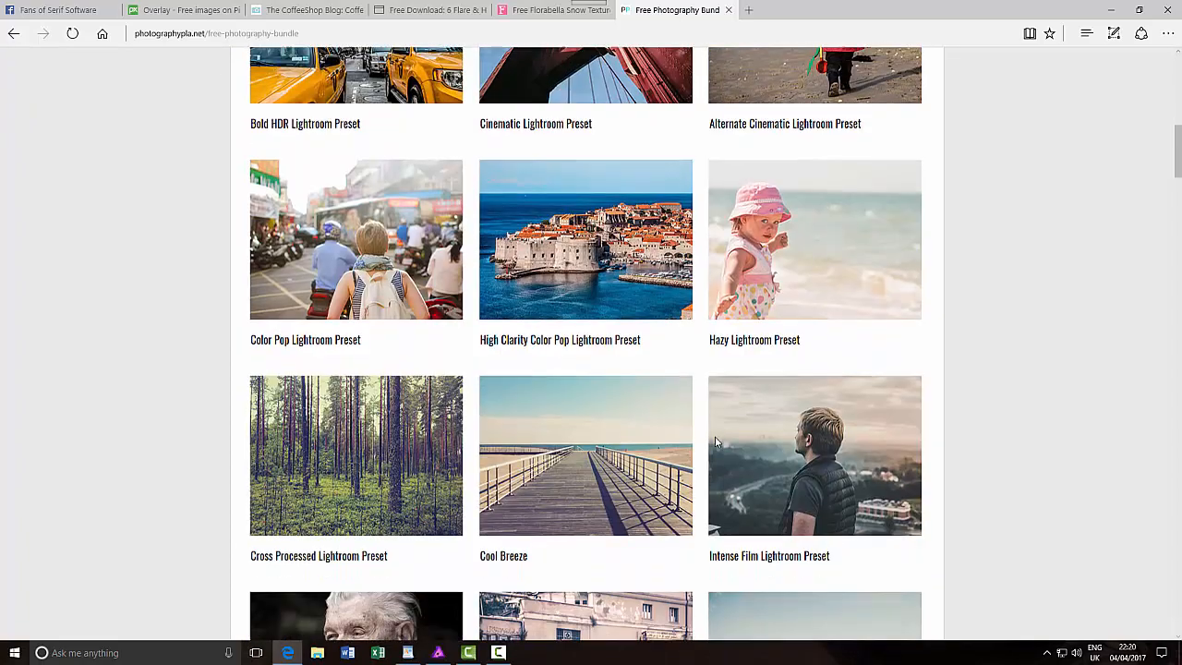
scroll(716, 442, down, 3)
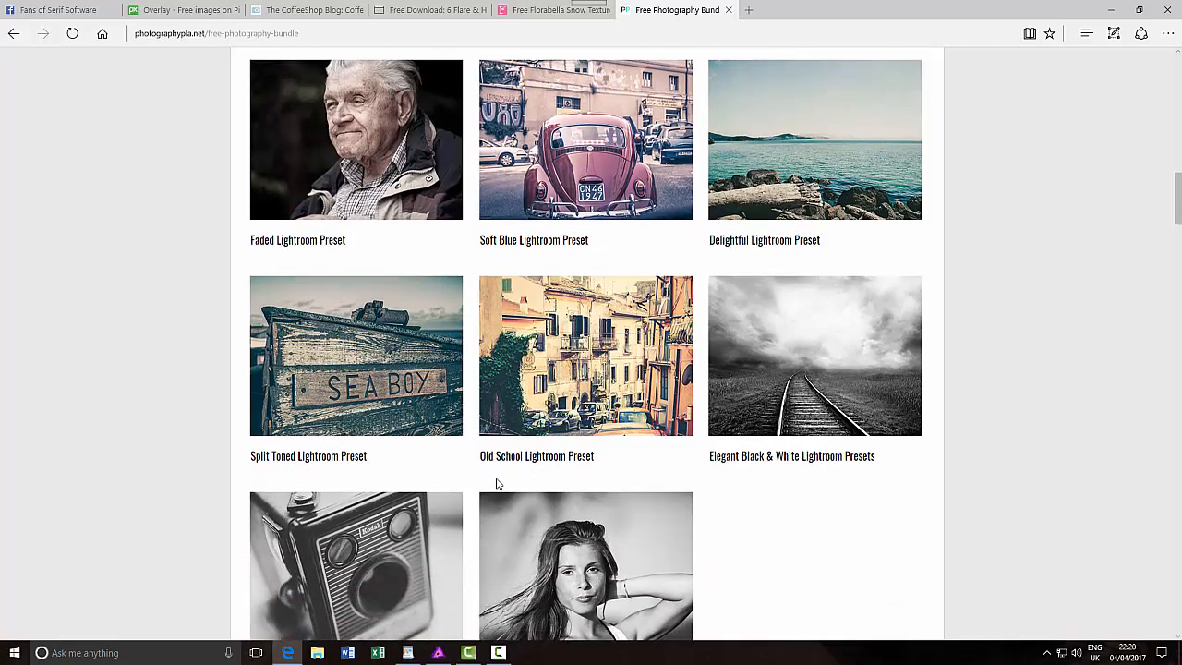
scroll(499, 483, down, 2)
scroll(499, 483, down, 3)
scroll(494, 475, down, 1)
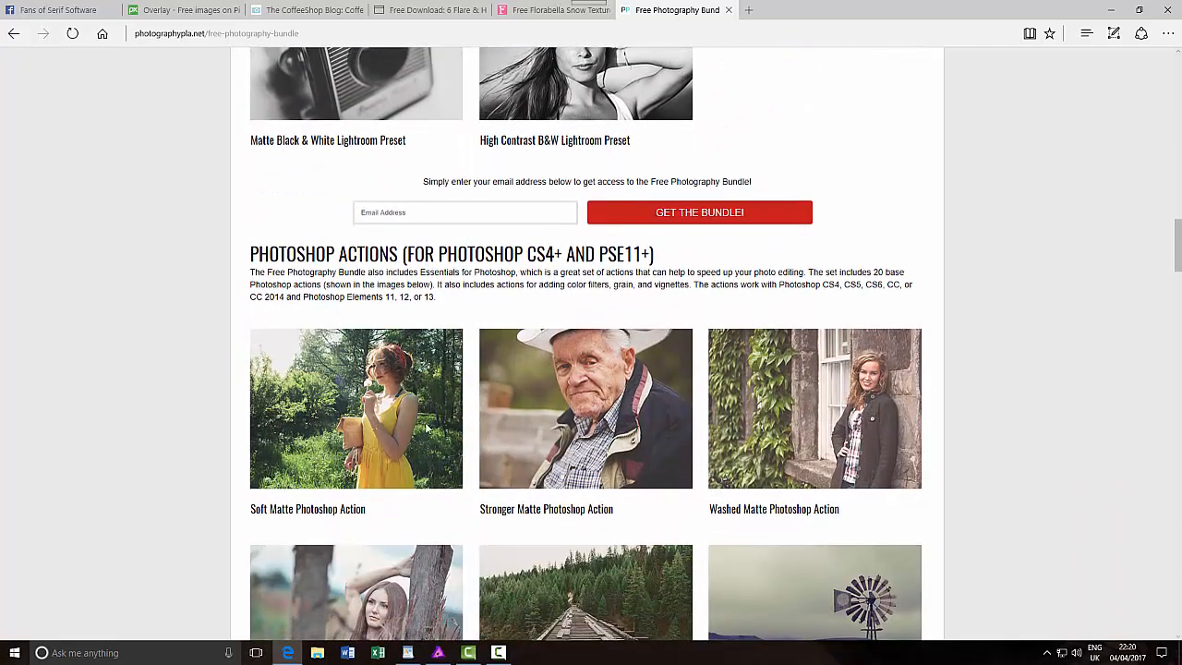
scroll(589, 533, down, 3)
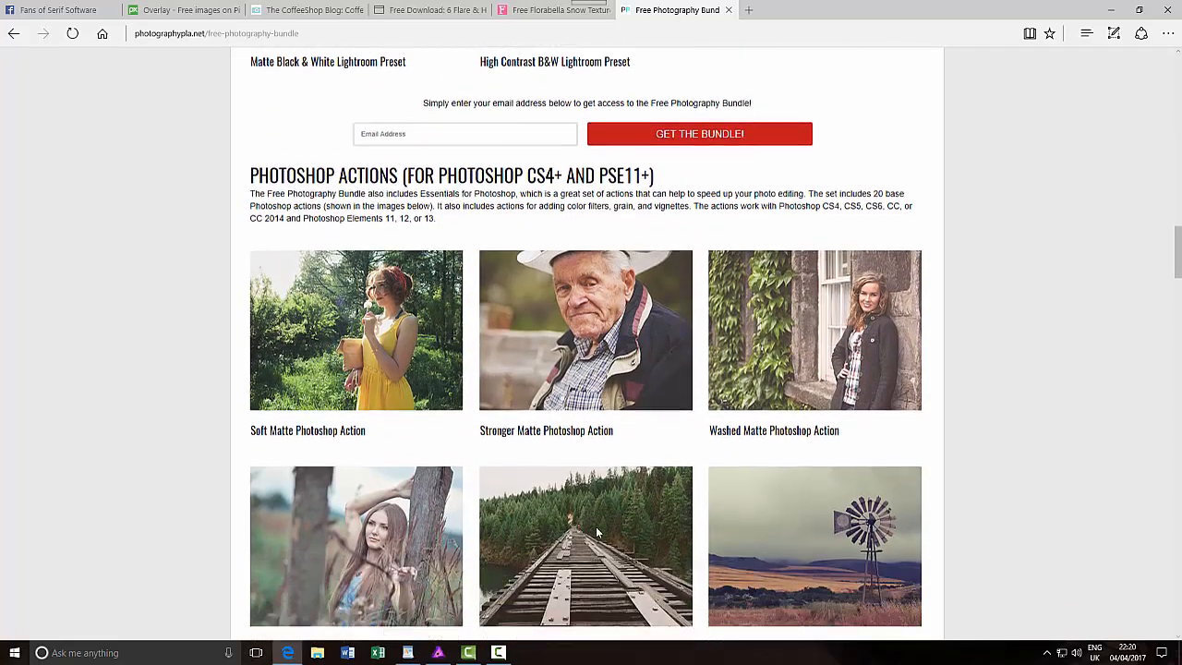
scroll(561, 477, down, 3)
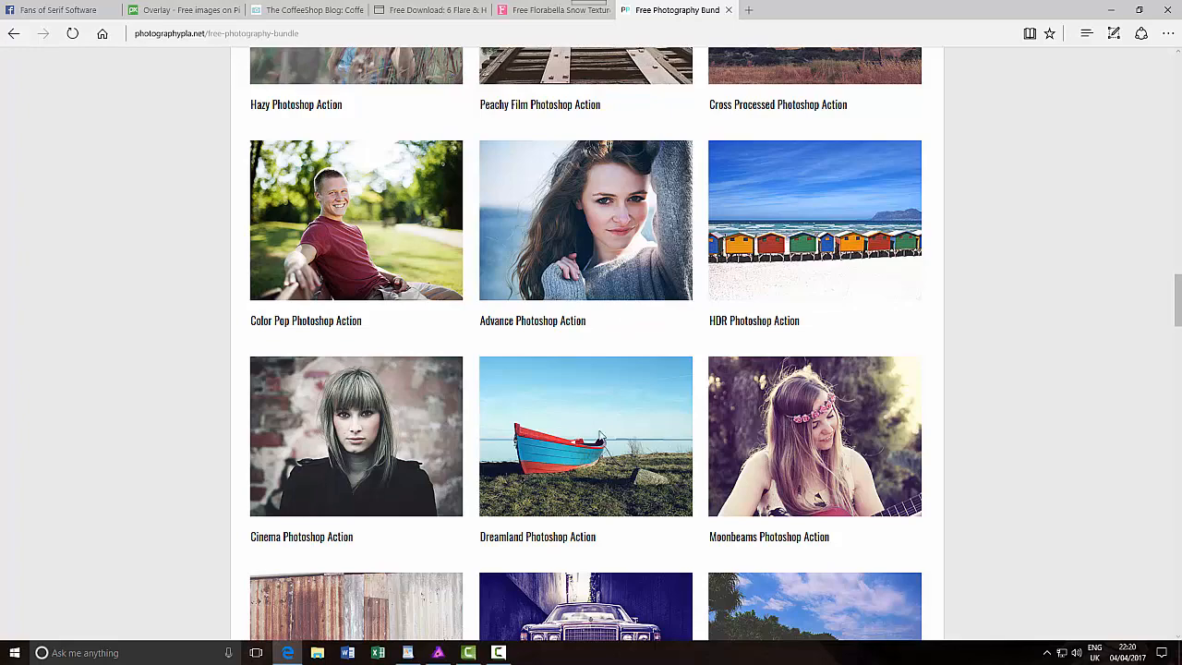
scroll(605, 446, down, 5)
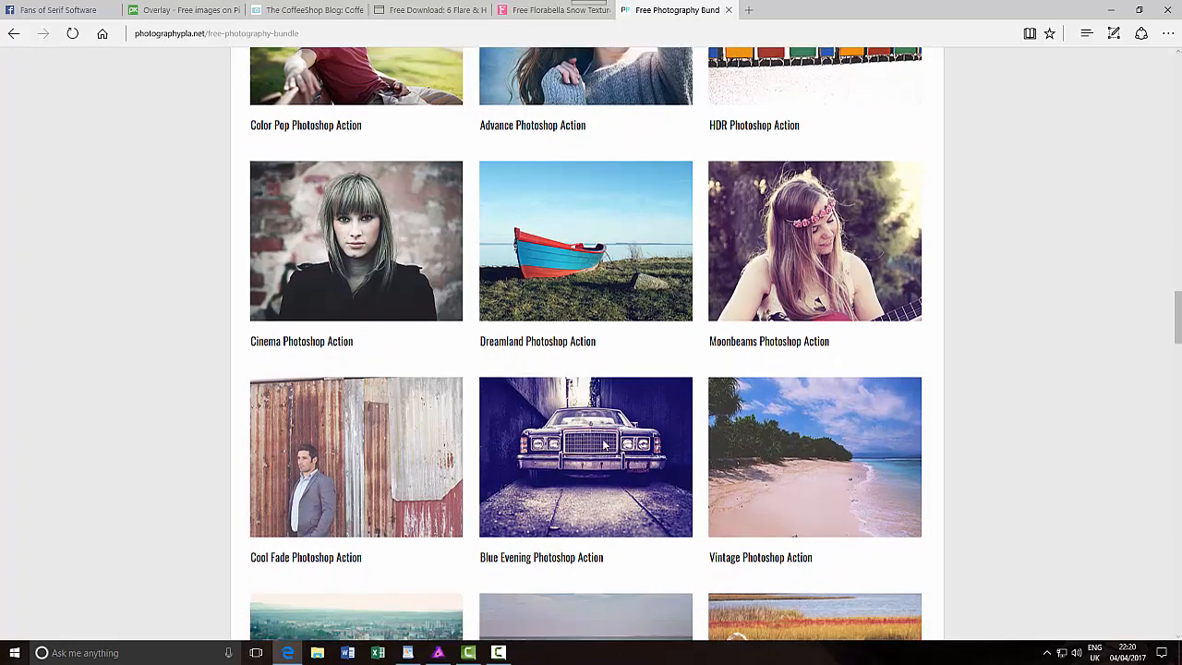
Step: Look through the Photo Overlays section of the Free Photography Bundle, from the wedding overlays down to the Christmas ones
scroll(605, 446, down, 7)
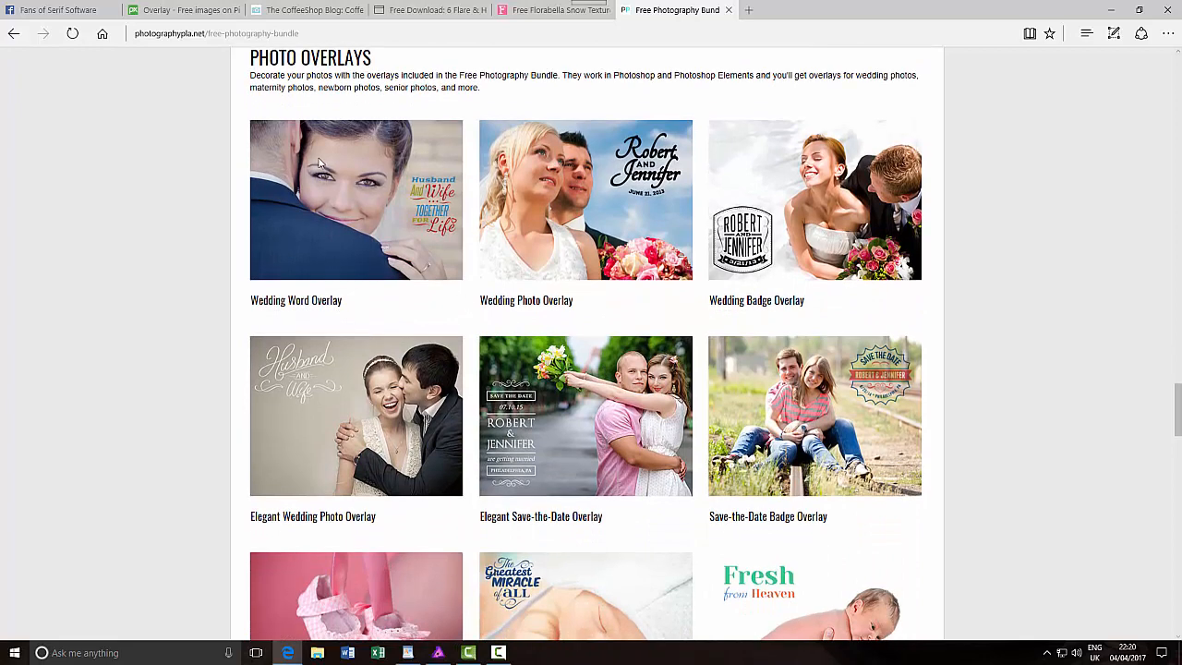
scroll(822, 340, down, 2)
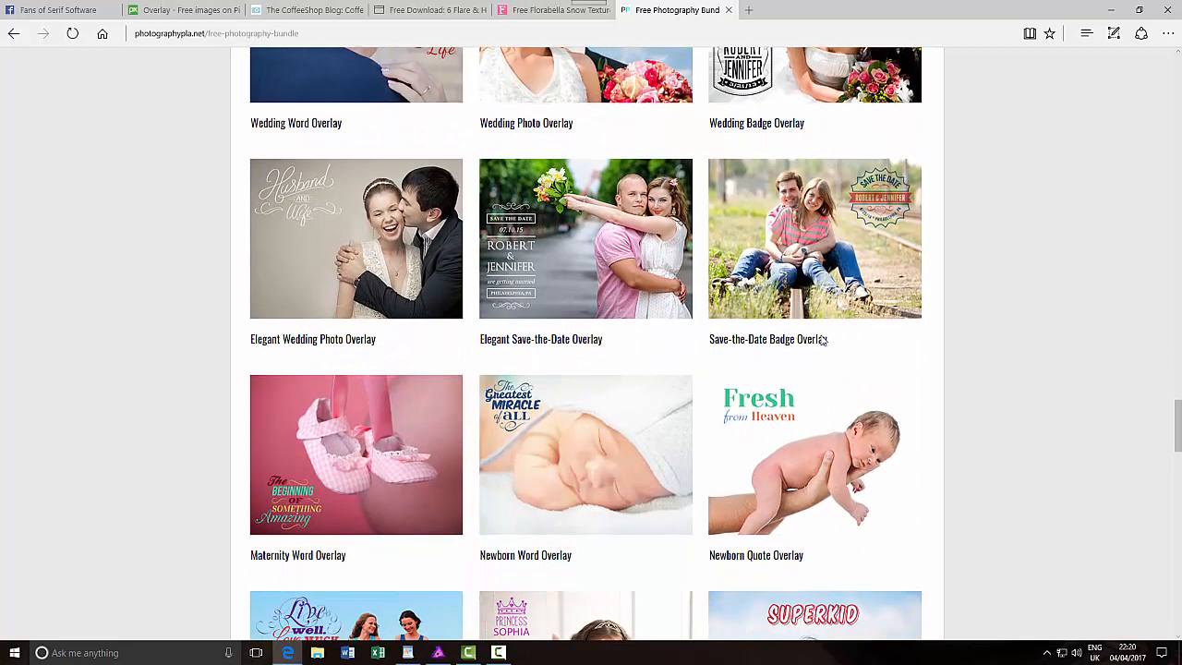
scroll(823, 341, up, 1)
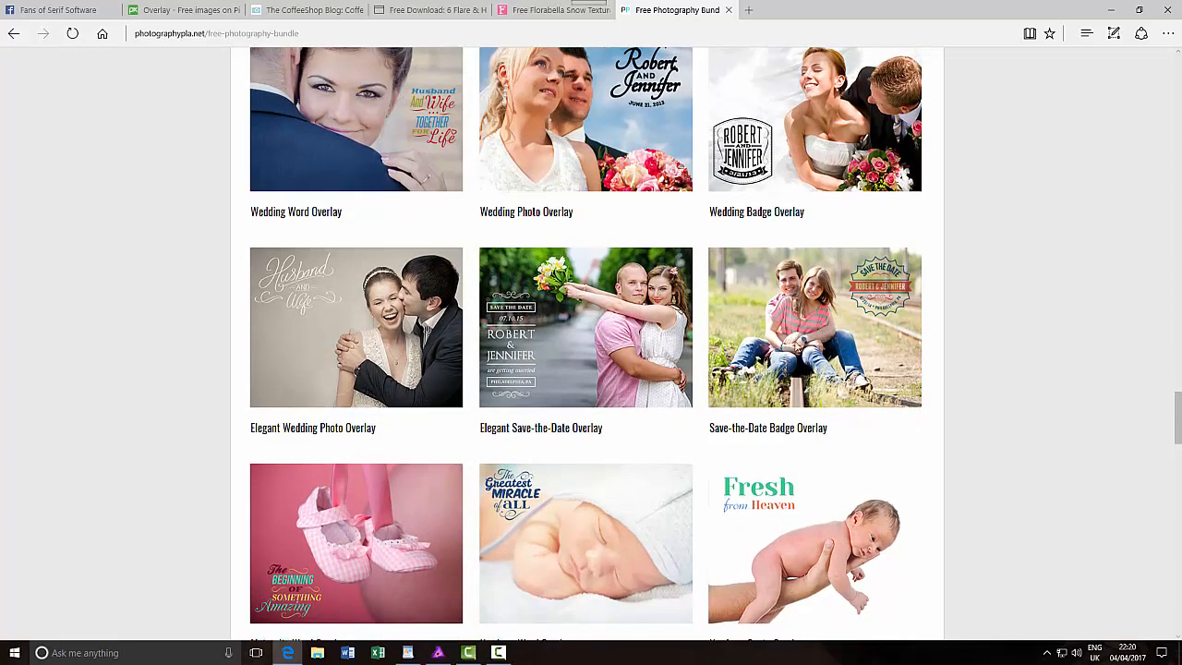
scroll(700, 361, up, 1)
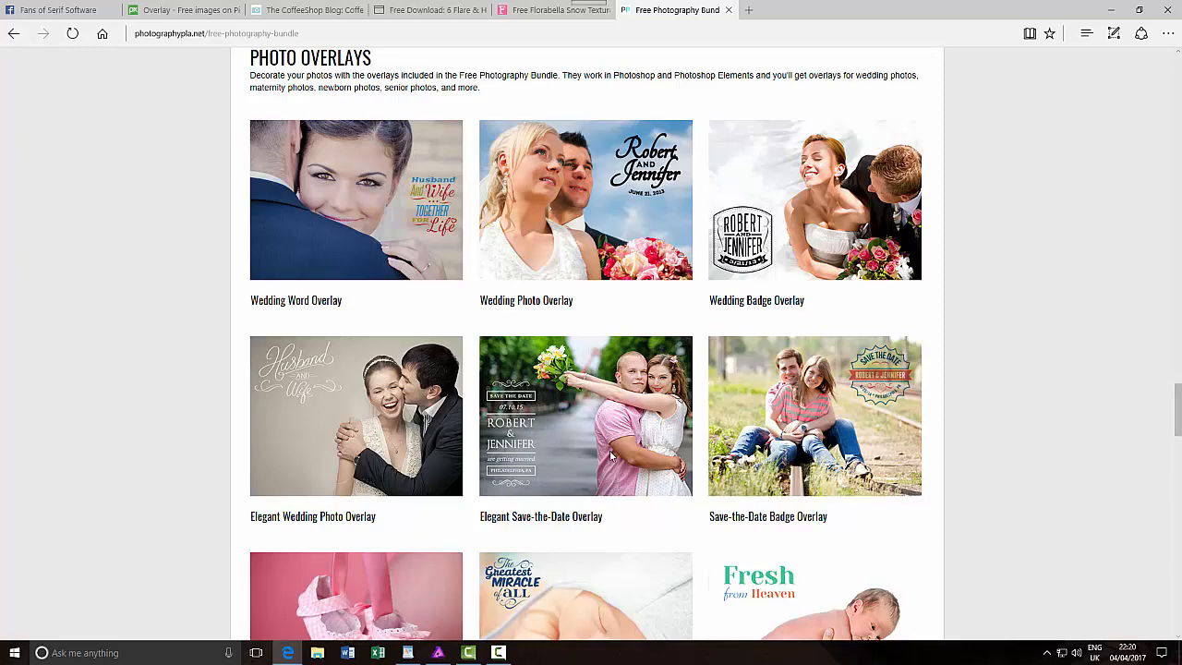
scroll(610, 458, down, 6)
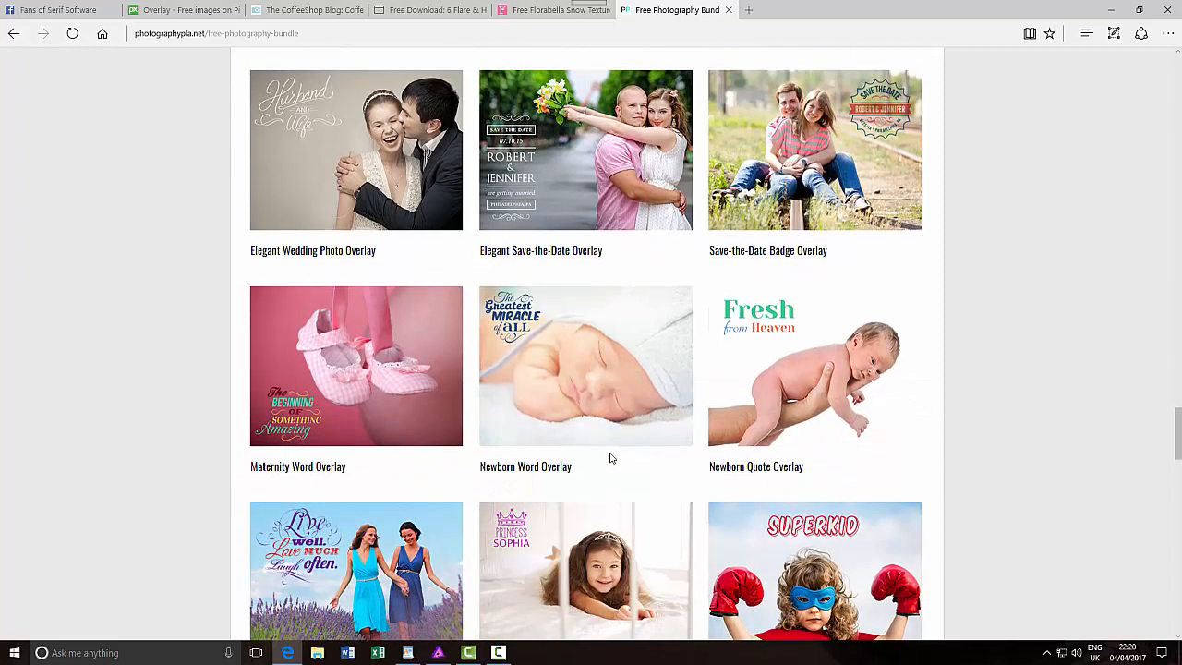
scroll(609, 457, down, 3)
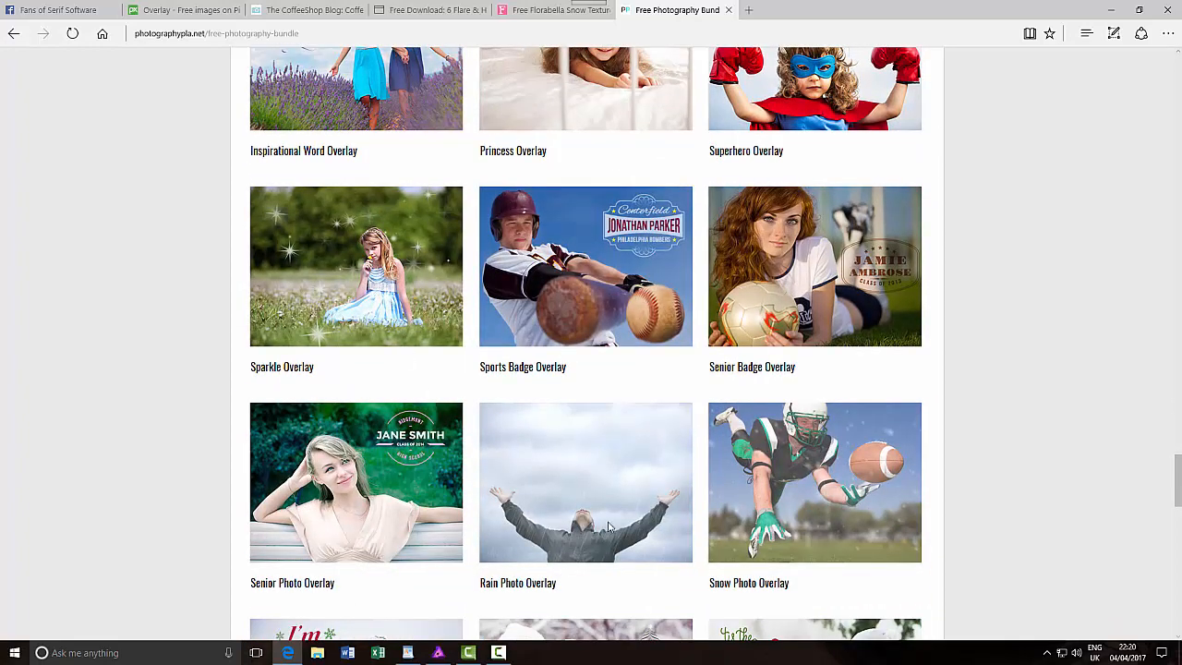
scroll(607, 524, down, 2)
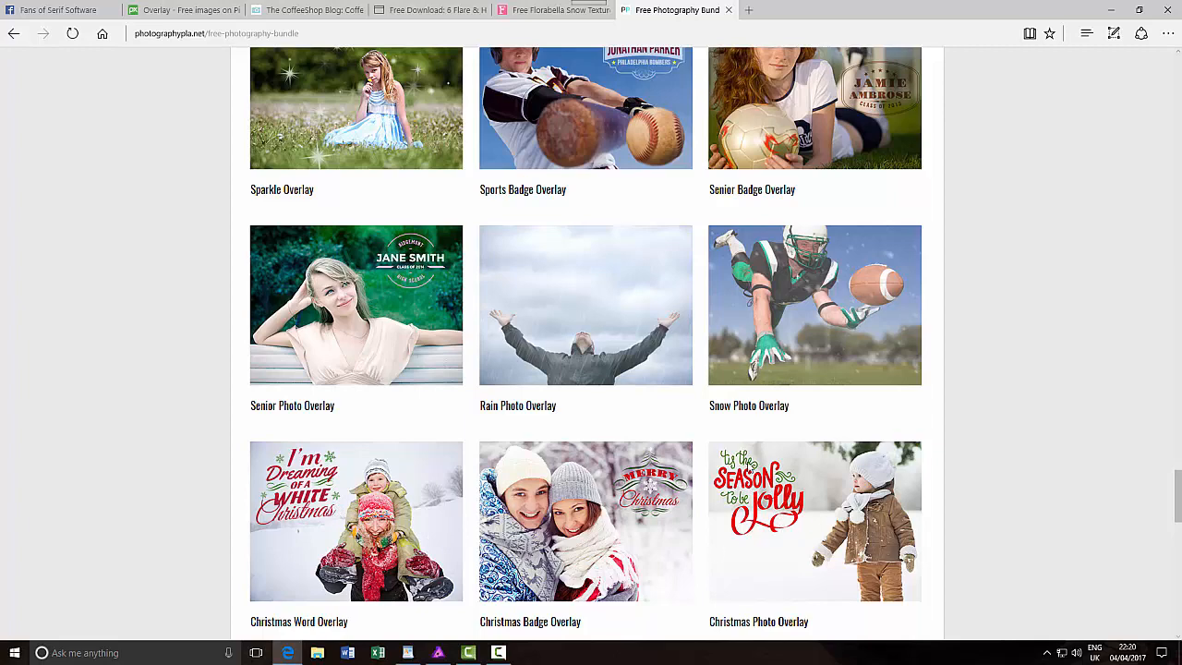
scroll(741, 507, down, 3)
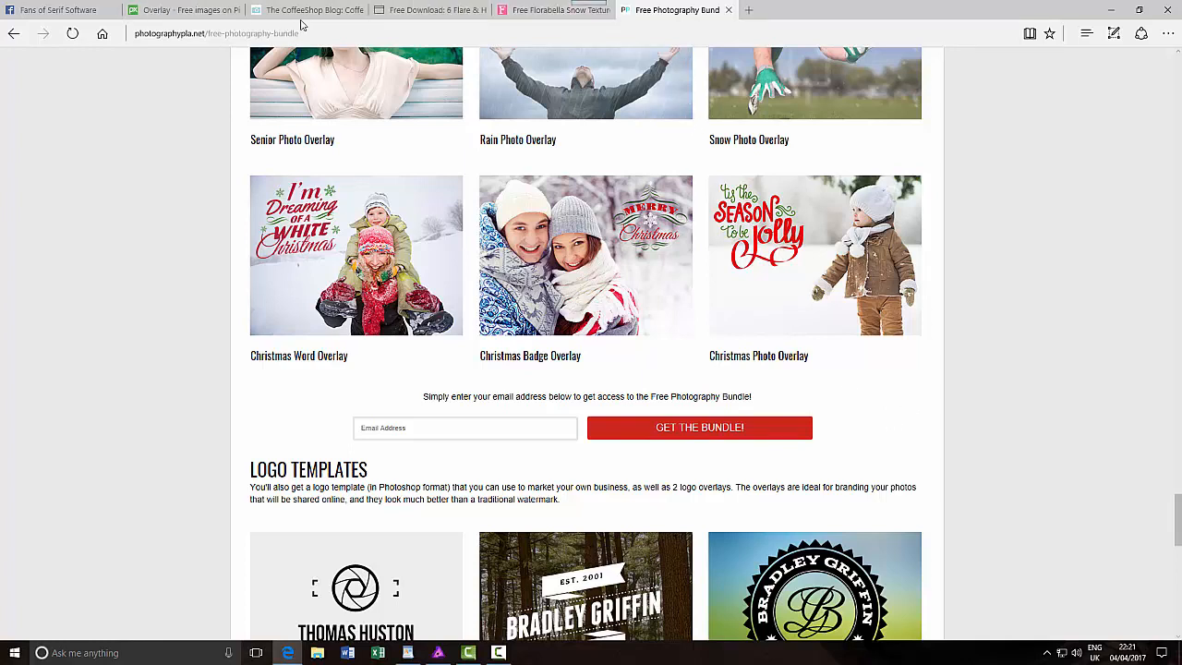
Step: Close Microsoft Edge with all its tabs and return to Affinity Photo
mouse_move(554, 18)
click(1169, 13)
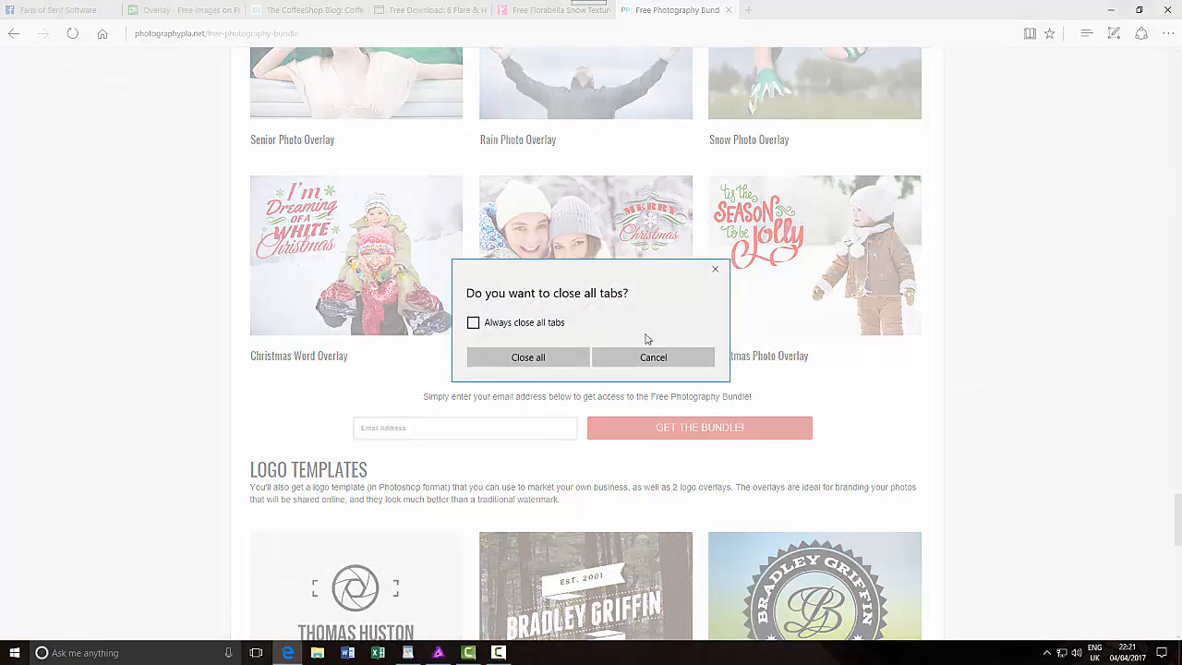
click(560, 361)
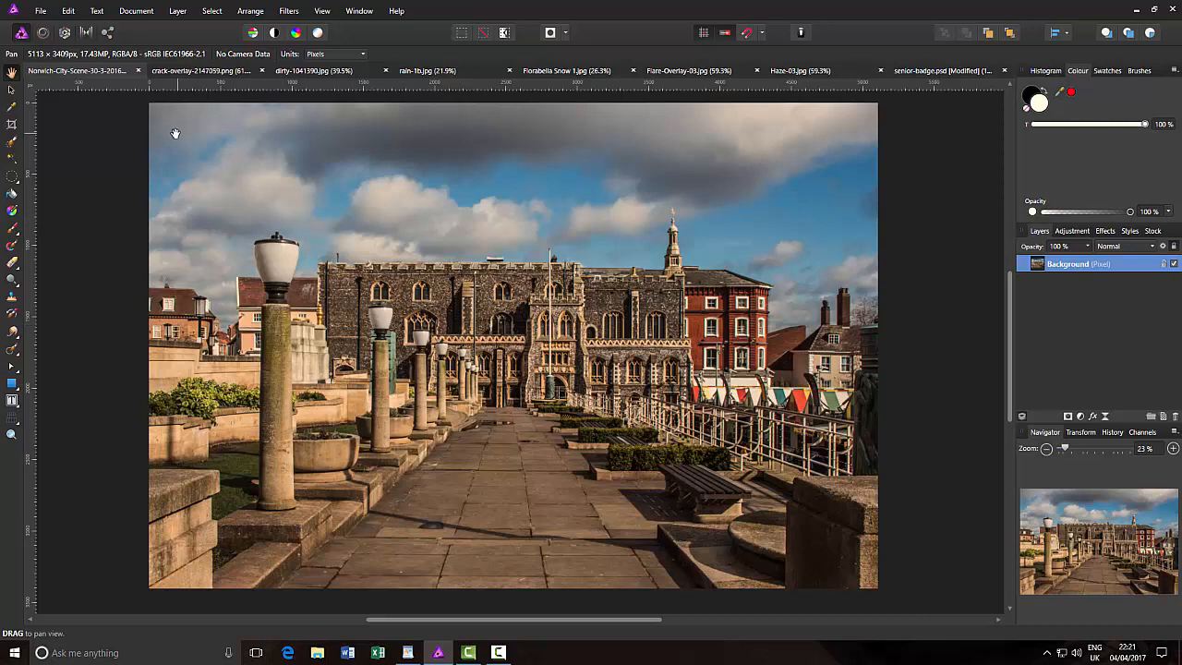
Step: Look at the crack overlay image, and select and copy the entire dirty-1041390.jpg texture
click(222, 73)
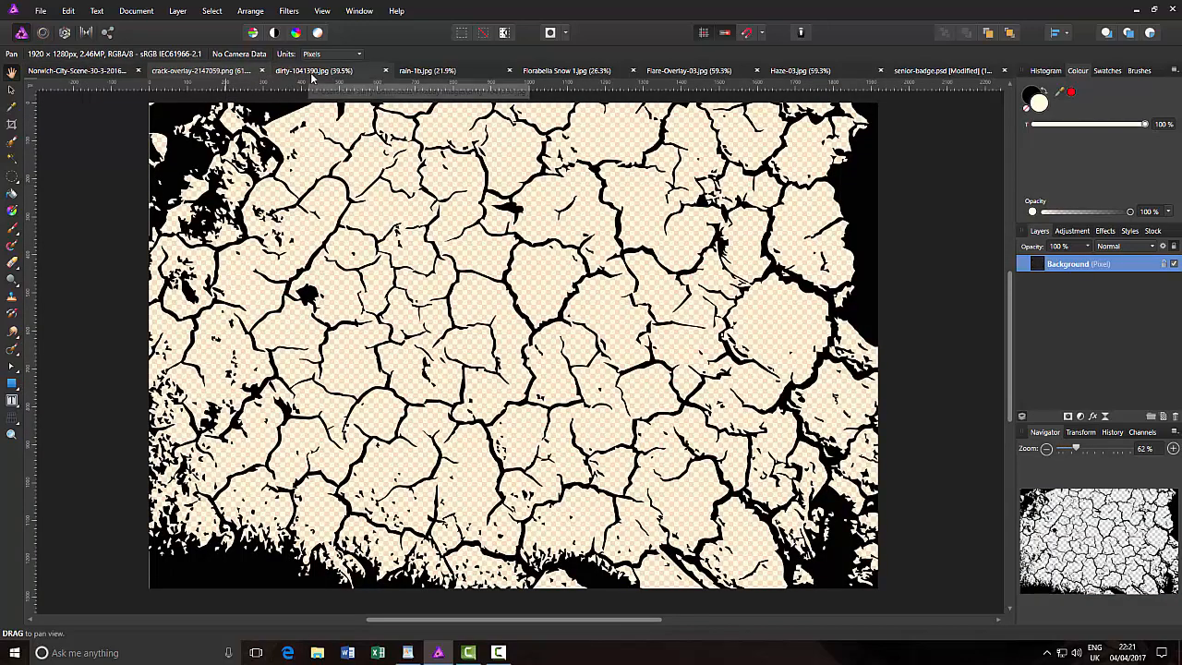
click(300, 72)
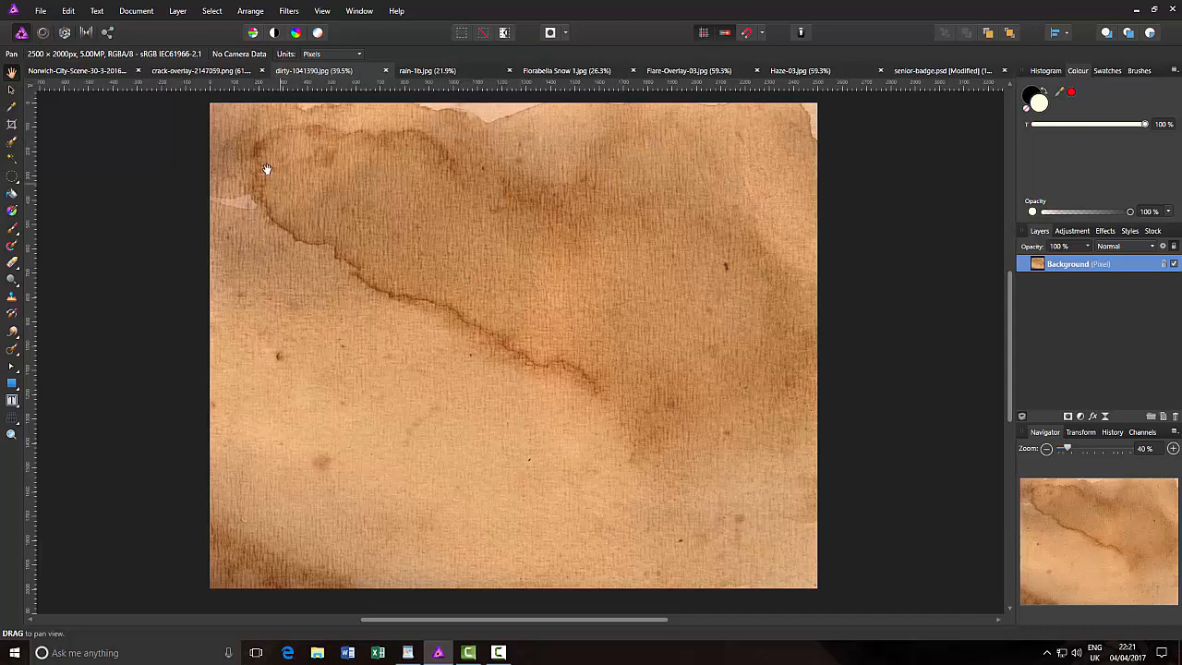
click(212, 11)
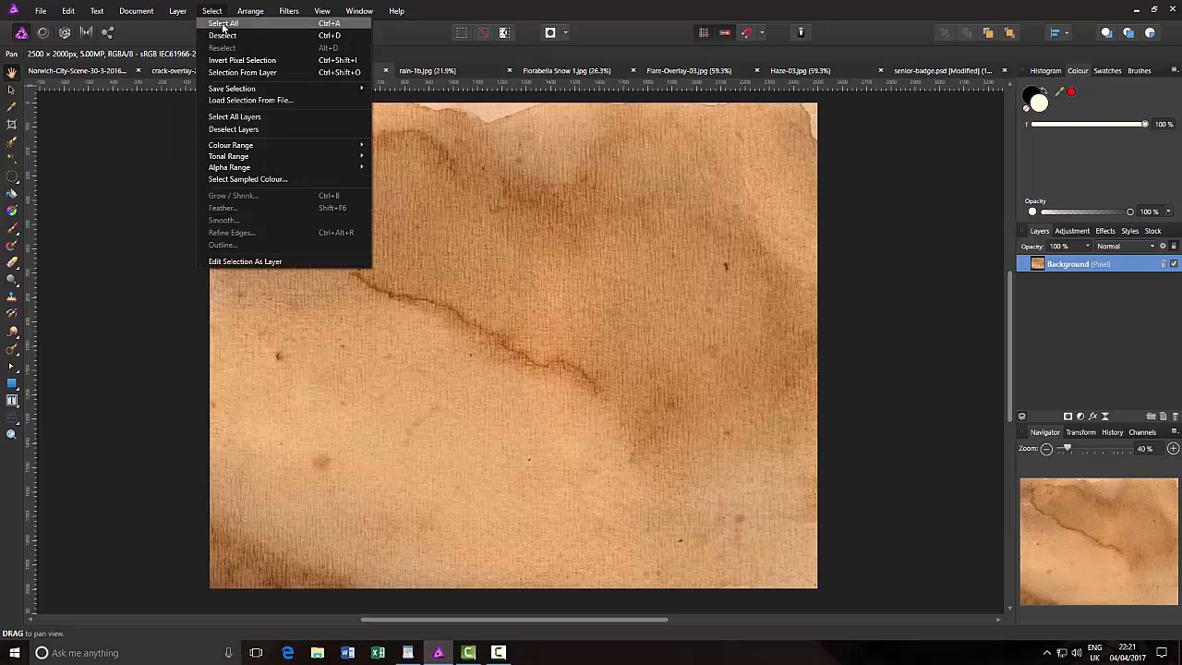
click(223, 23)
click(69, 11)
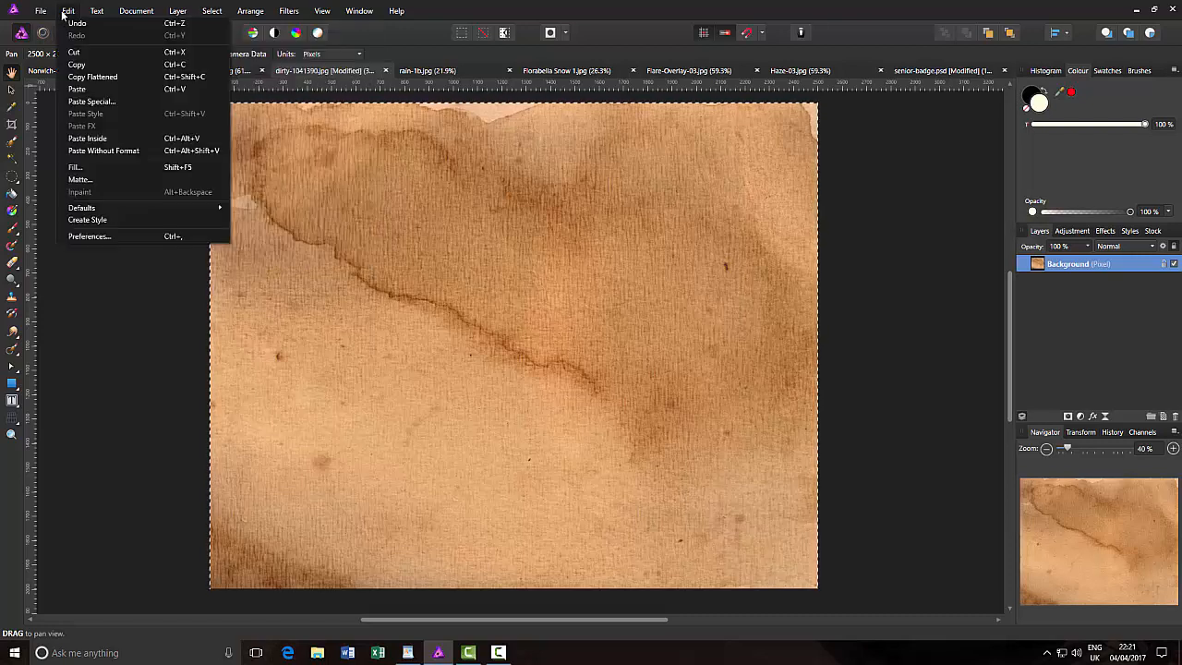
click(76, 64)
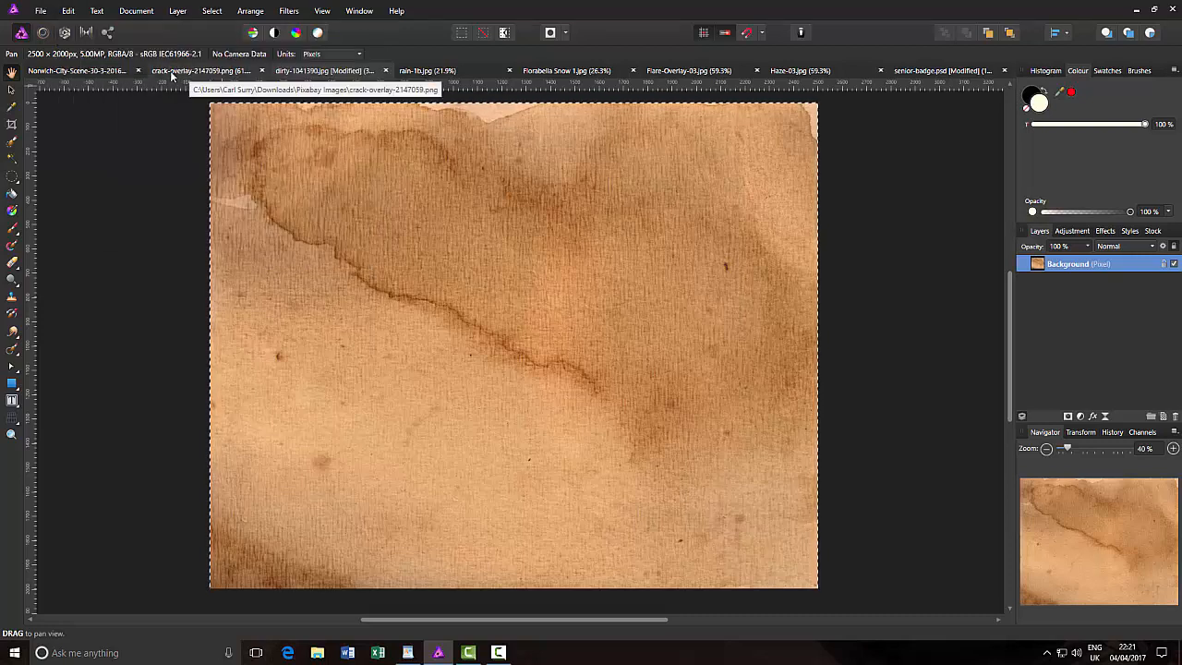
Step: Paste the copied brown paper texture as a new layer over the Norwich city scene photo
click(111, 71)
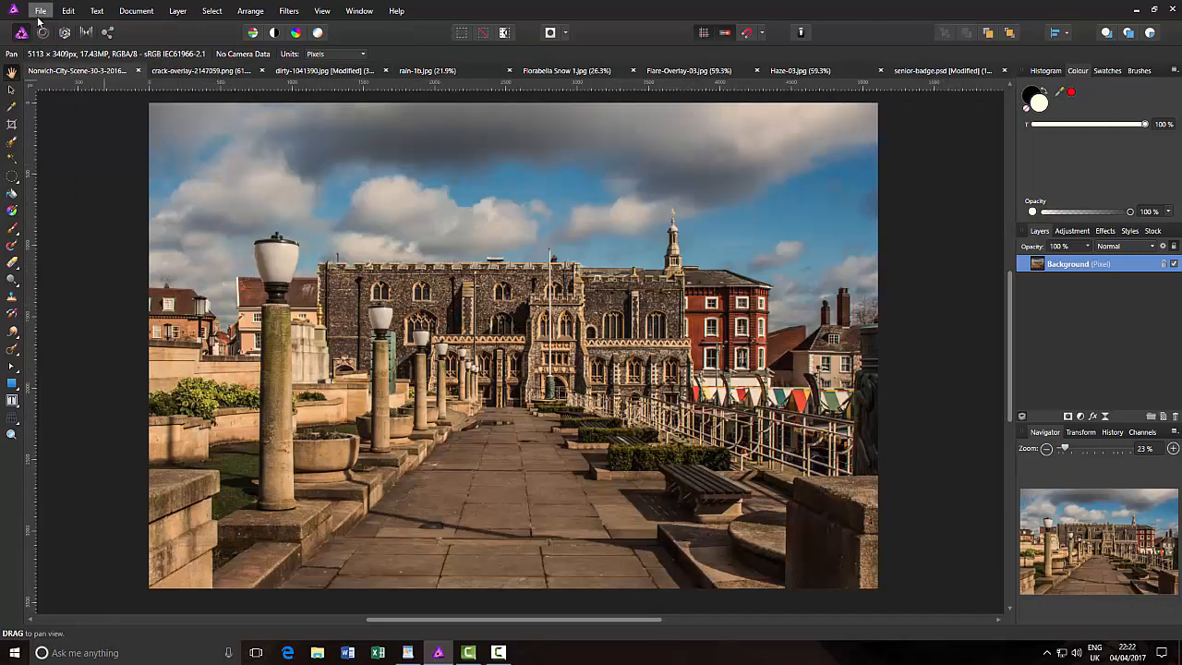
click(68, 11)
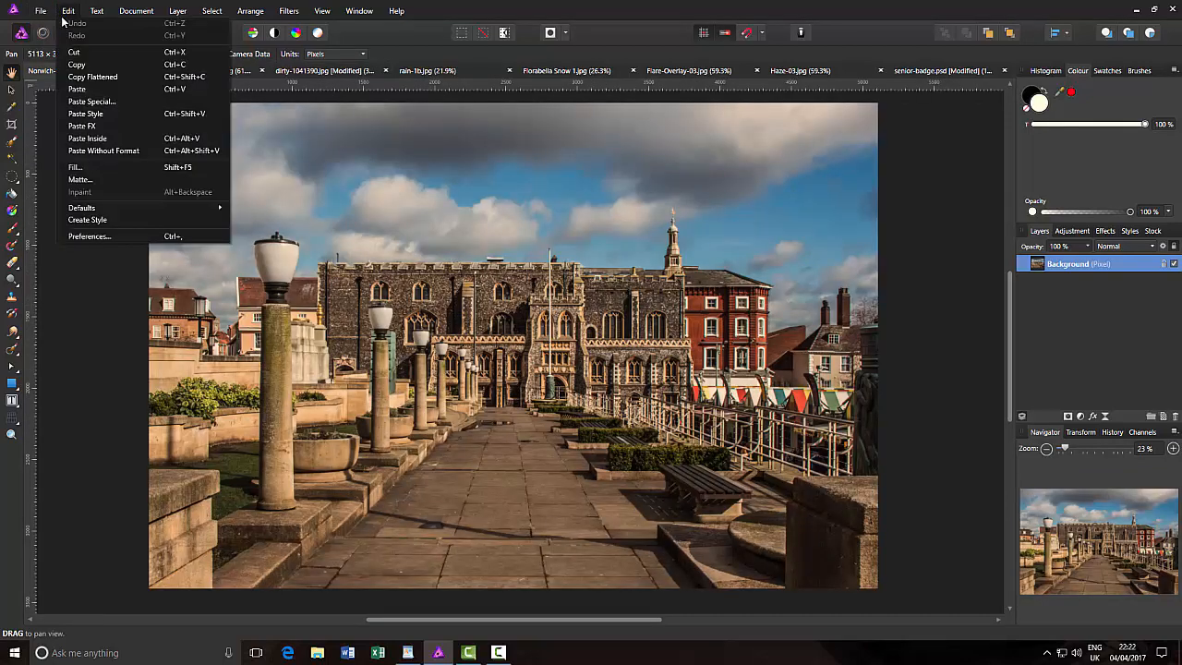
click(78, 89)
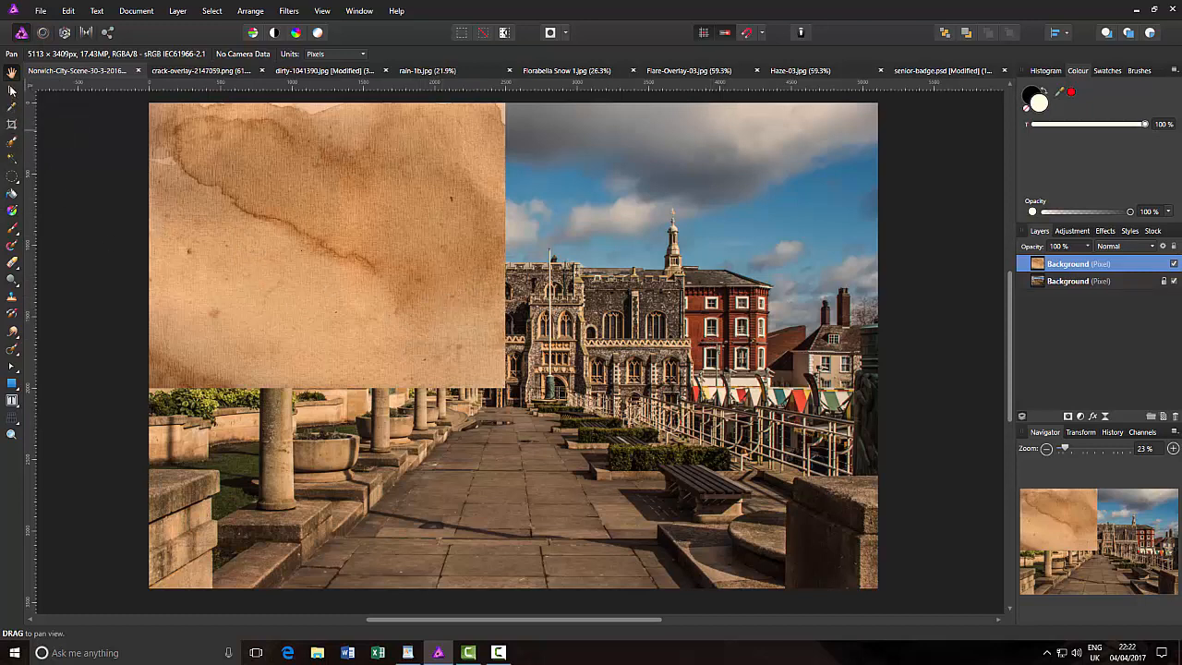
Step: Use the Move tool to enlarge and stretch the pasted texture until it covers the whole Norwich photo
click(11, 89)
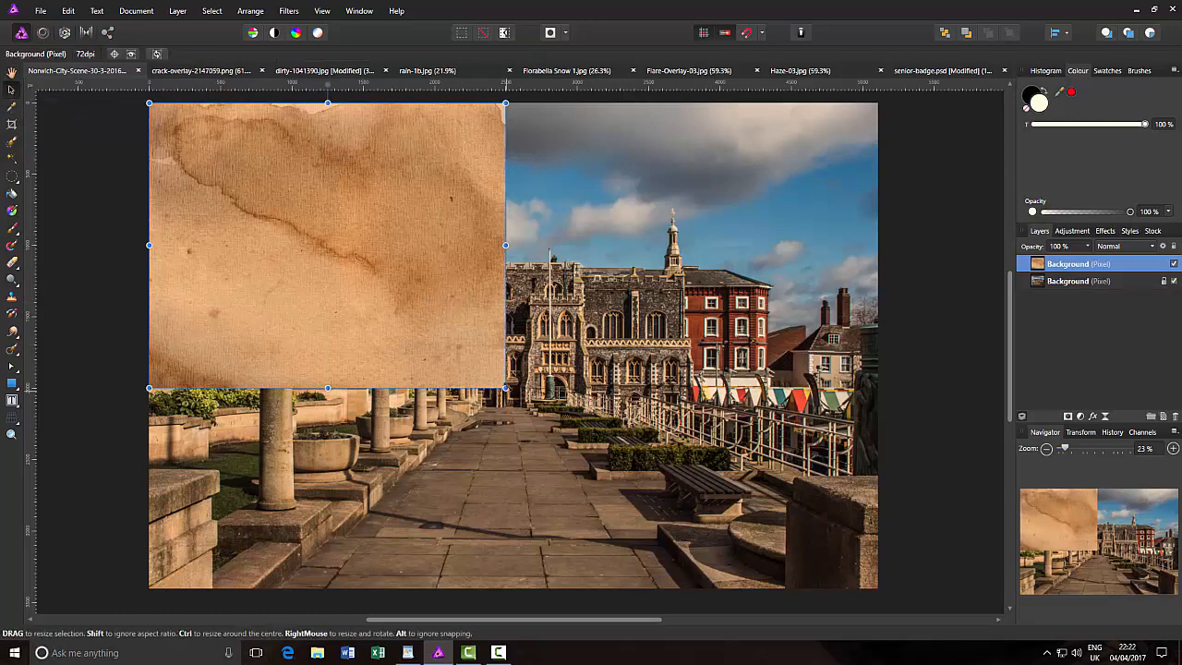
drag(506, 388, 759, 588)
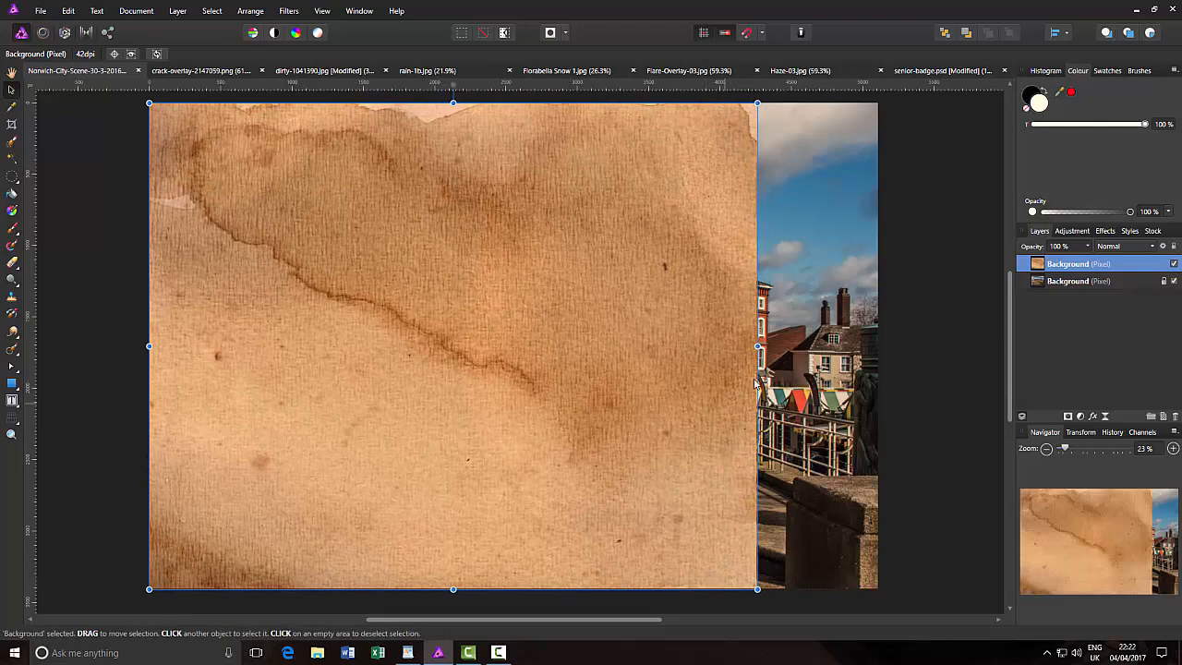
drag(758, 346, 880, 346)
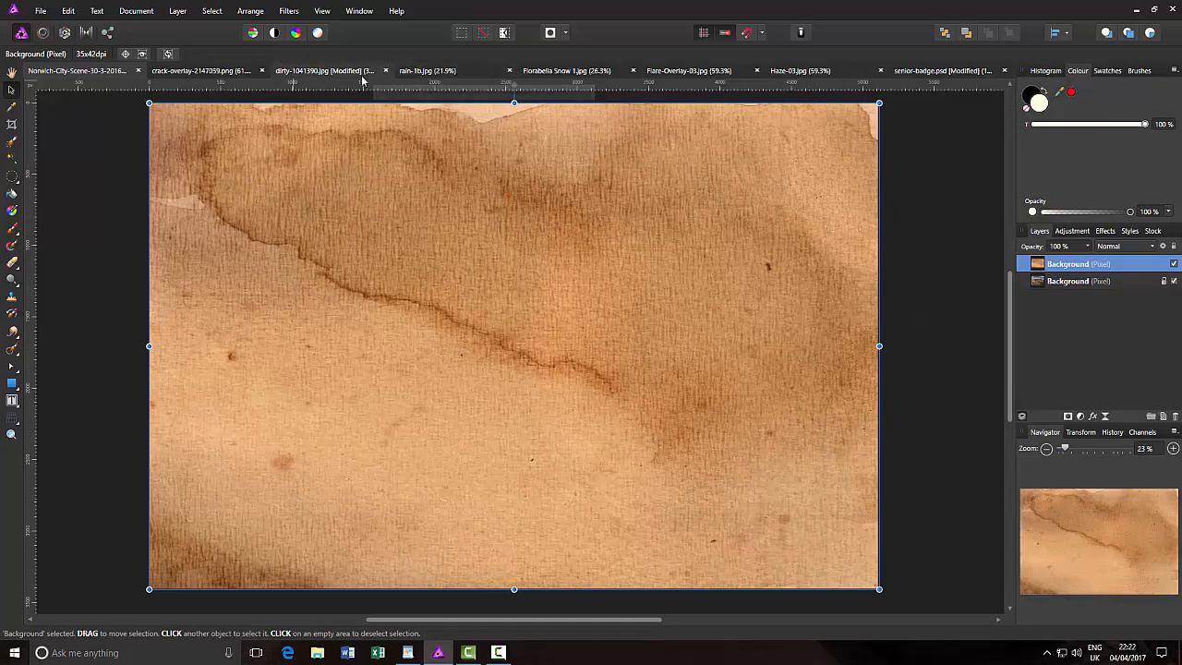
Step: Select the entire crack-overlay-2147059.png image and copy it flattened
click(212, 76)
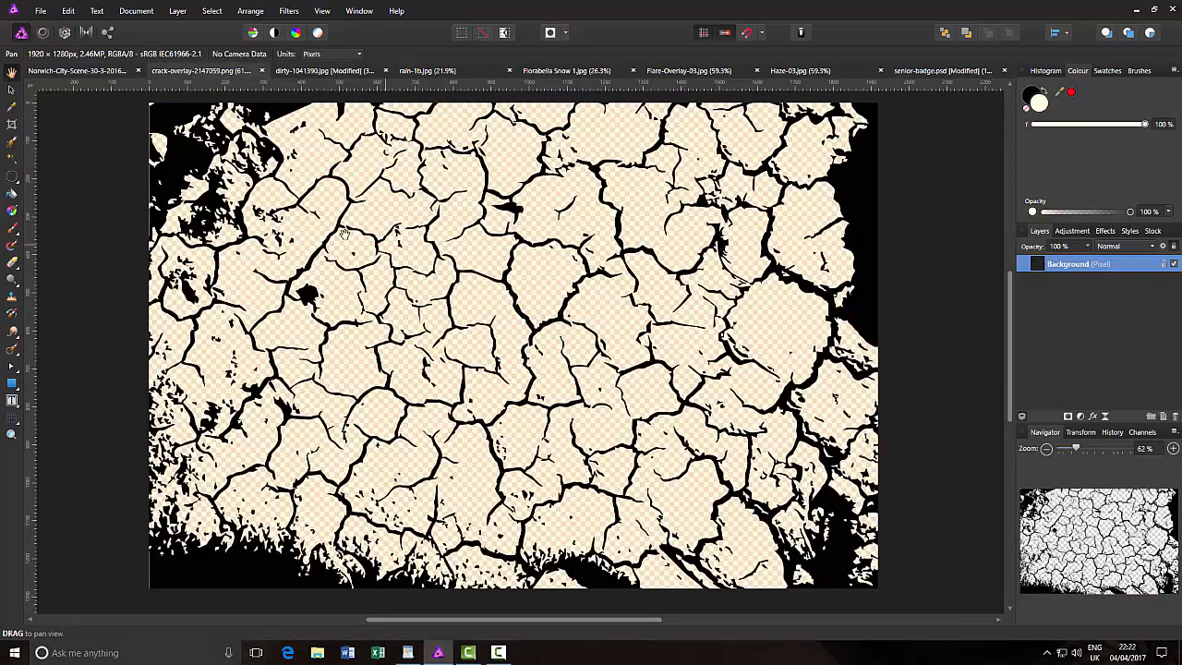
click(211, 10)
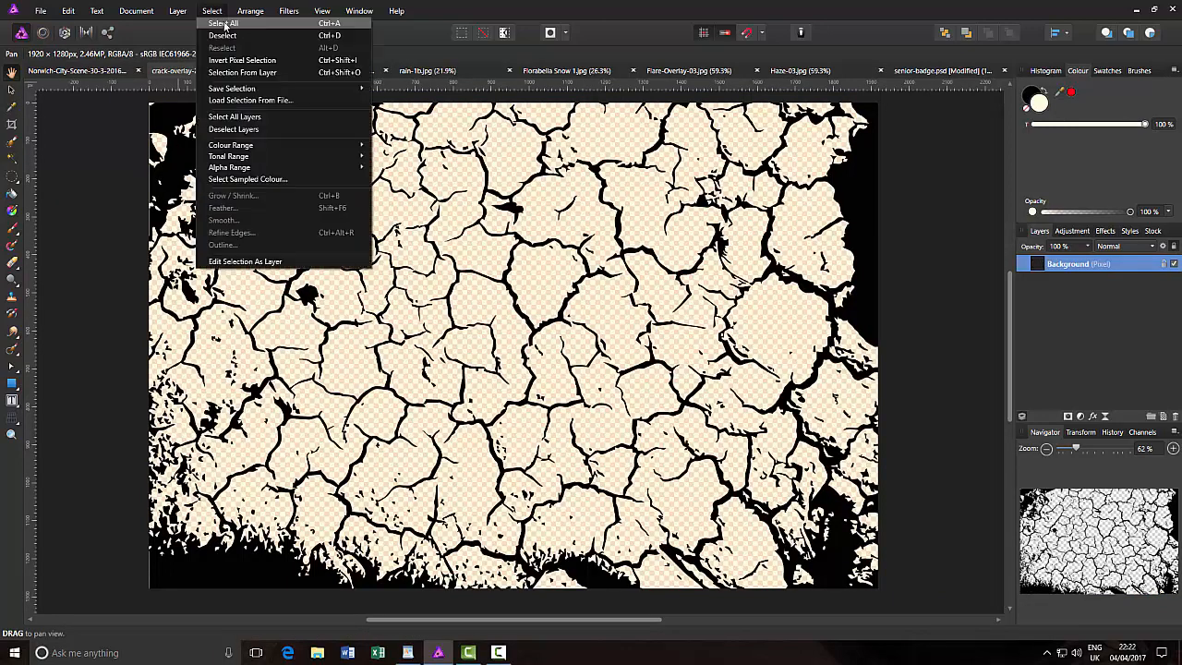
click(225, 23)
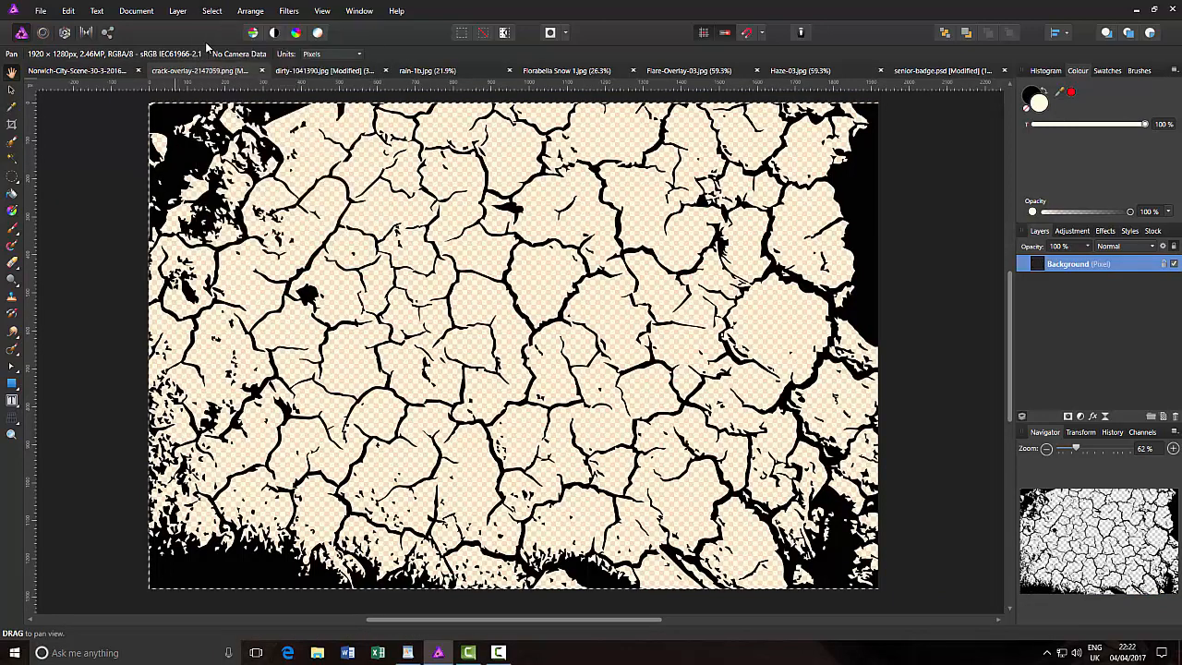
click(68, 11)
click(93, 77)
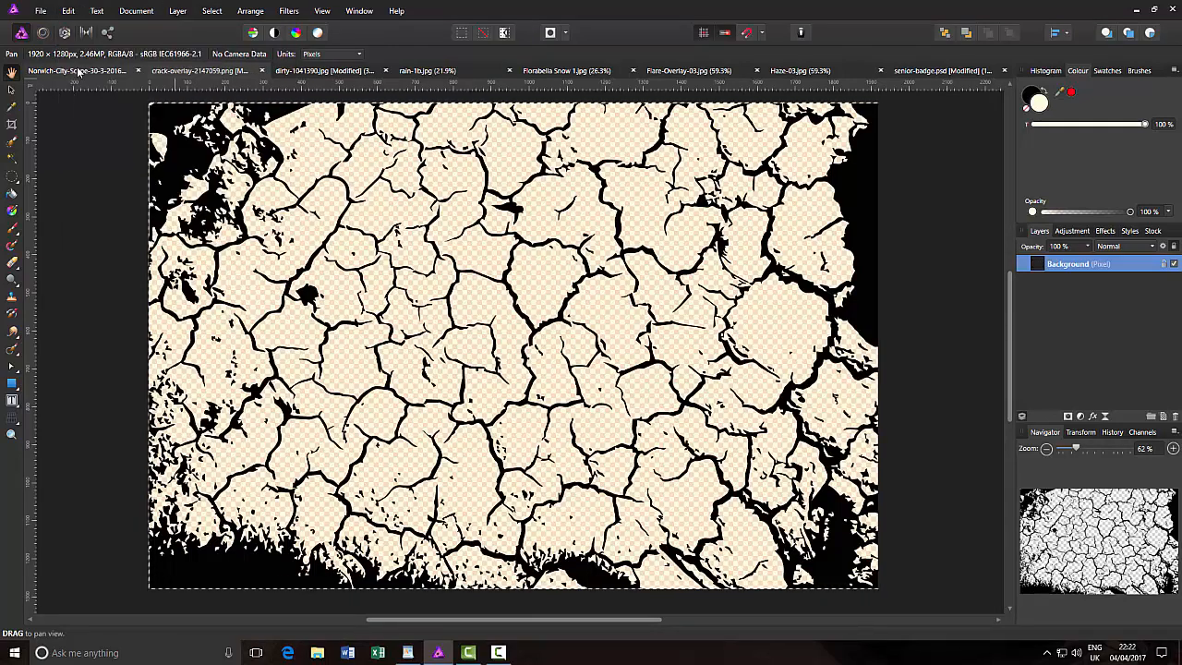
Step: Paste the copied crack overlay as a new layer over the Norwich photo and enlarge and stretch it to cover the whole canvas
click(90, 71)
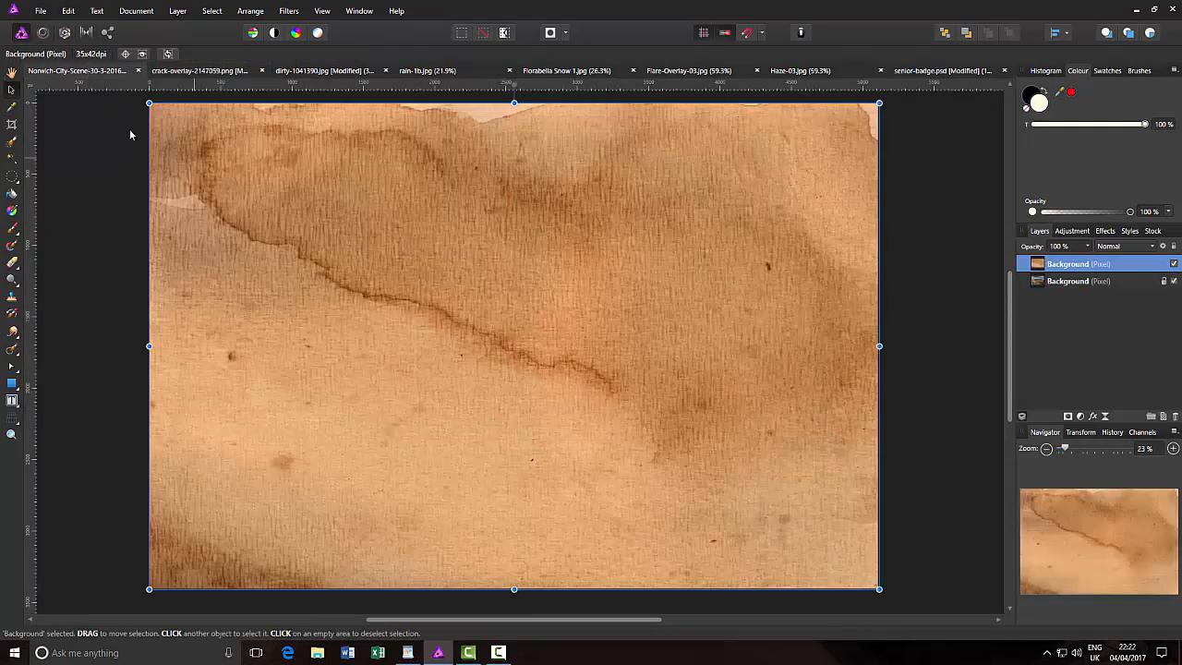
click(68, 11)
click(77, 89)
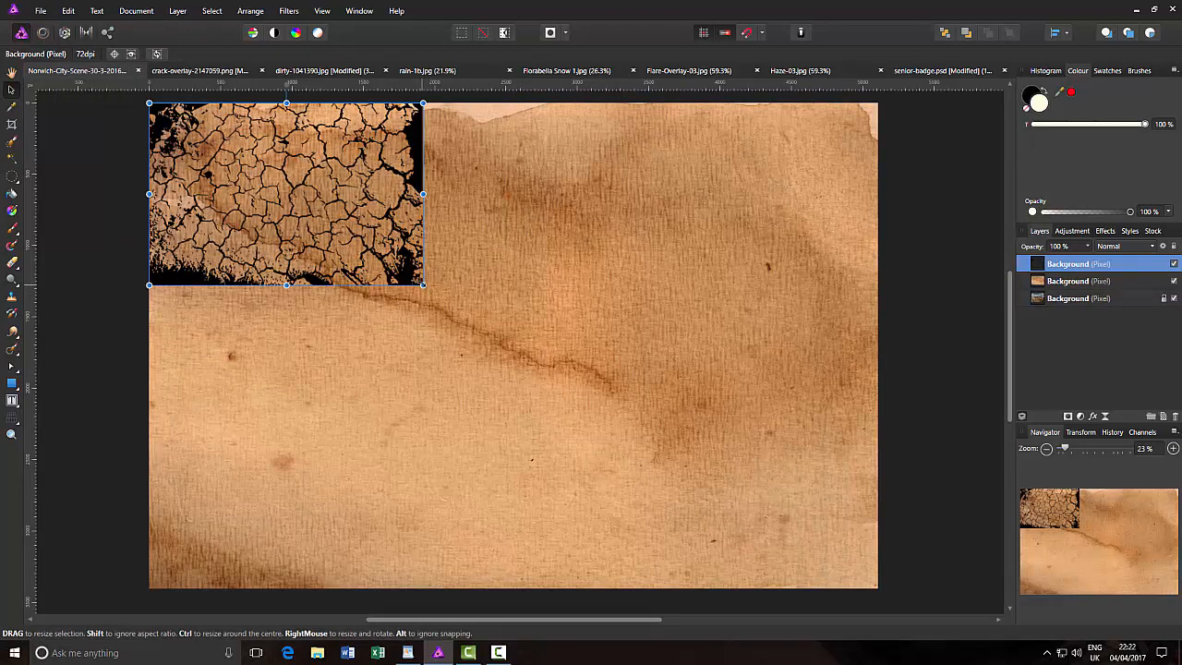
drag(436, 296, 918, 527)
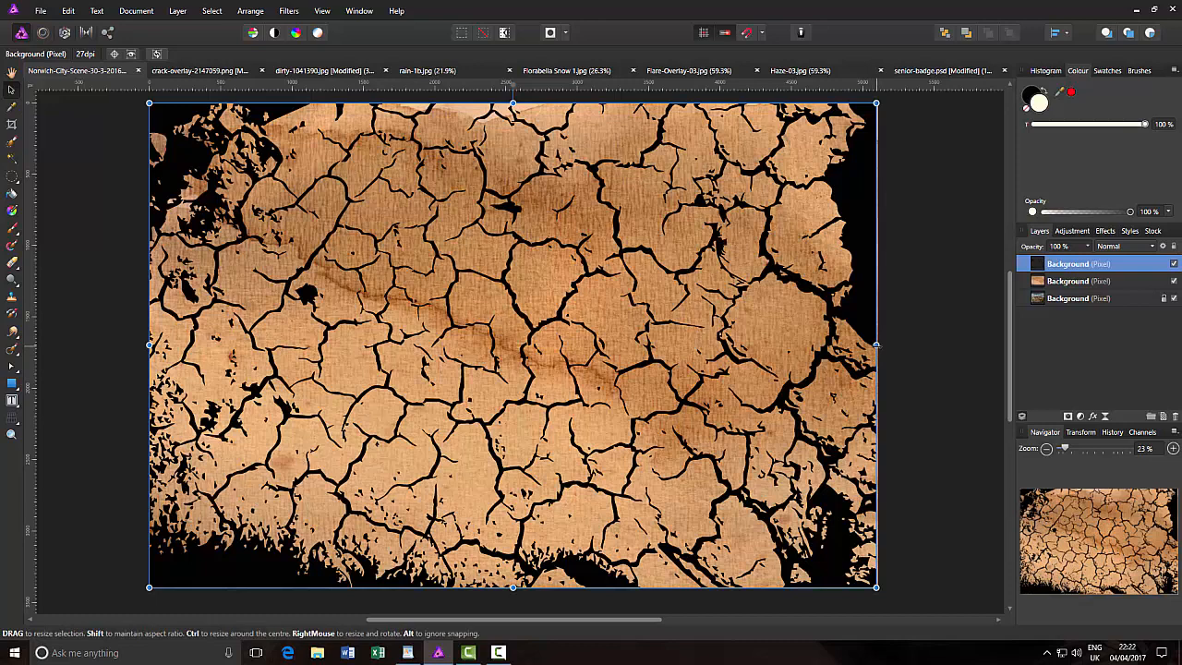
drag(876, 344, 882, 343)
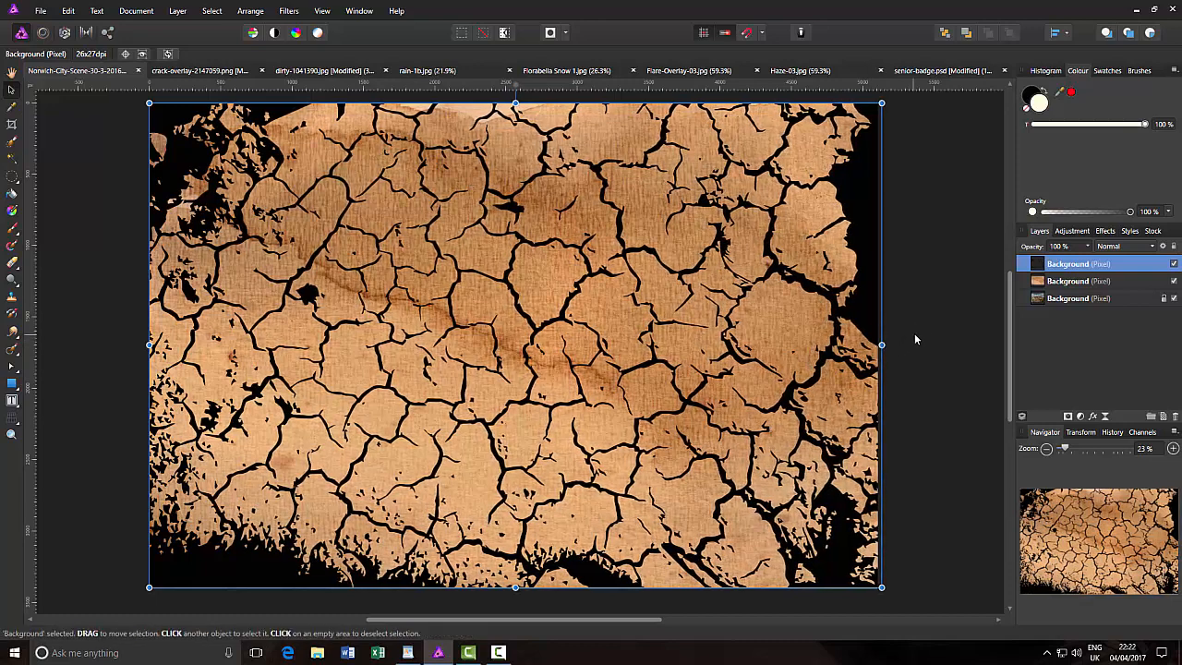
click(916, 333)
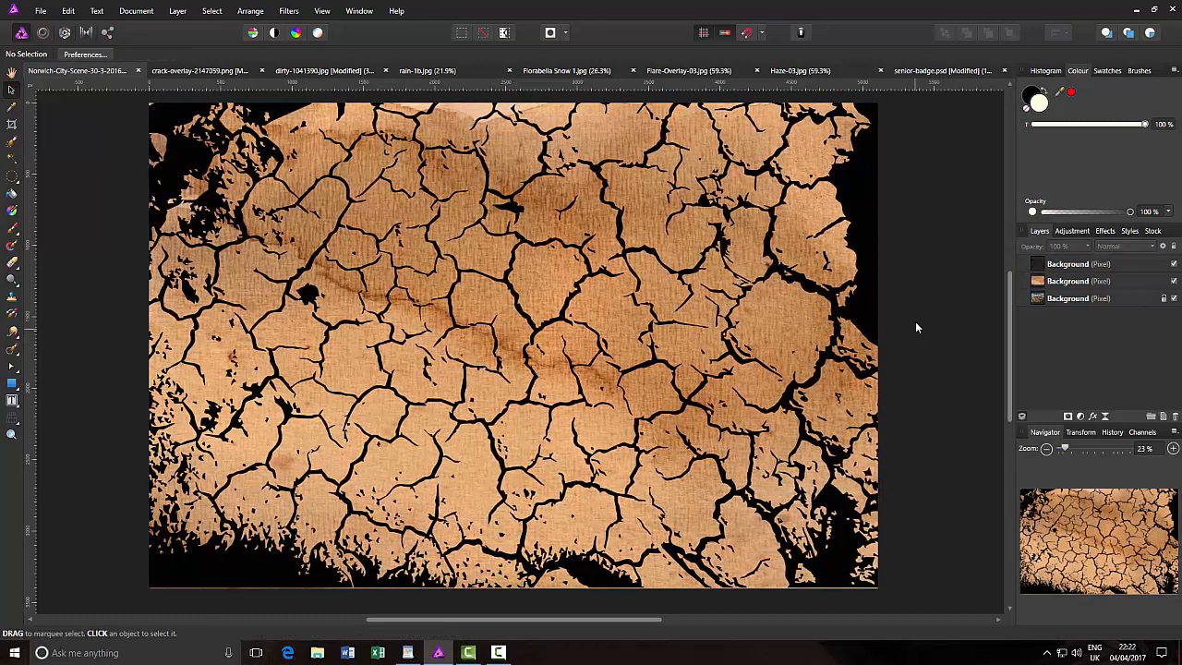
Step: Hide the crack layer and set the brown paper texture layer's blend mode to Overlay
click(1174, 264)
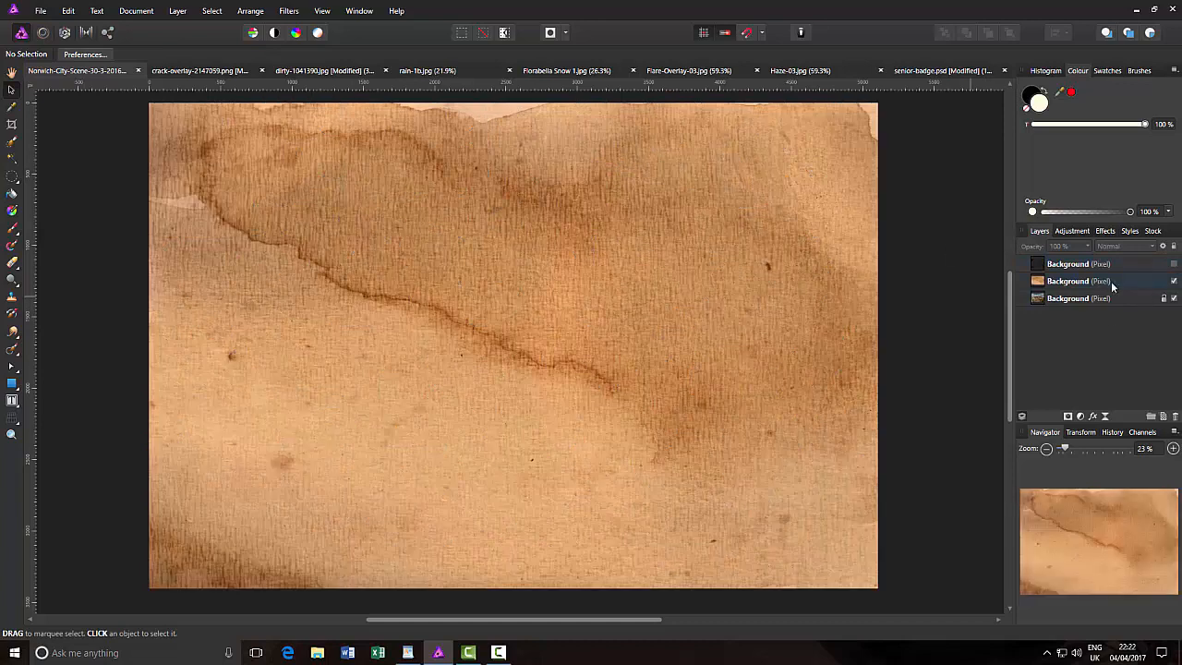
click(1134, 282)
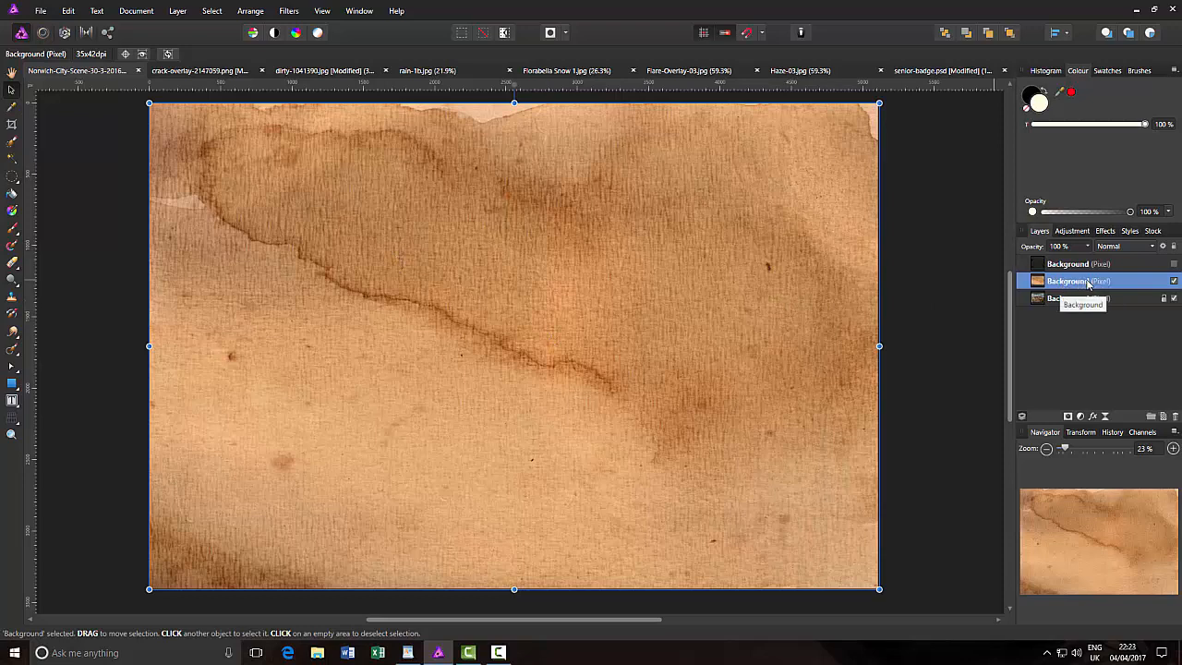
click(1151, 246)
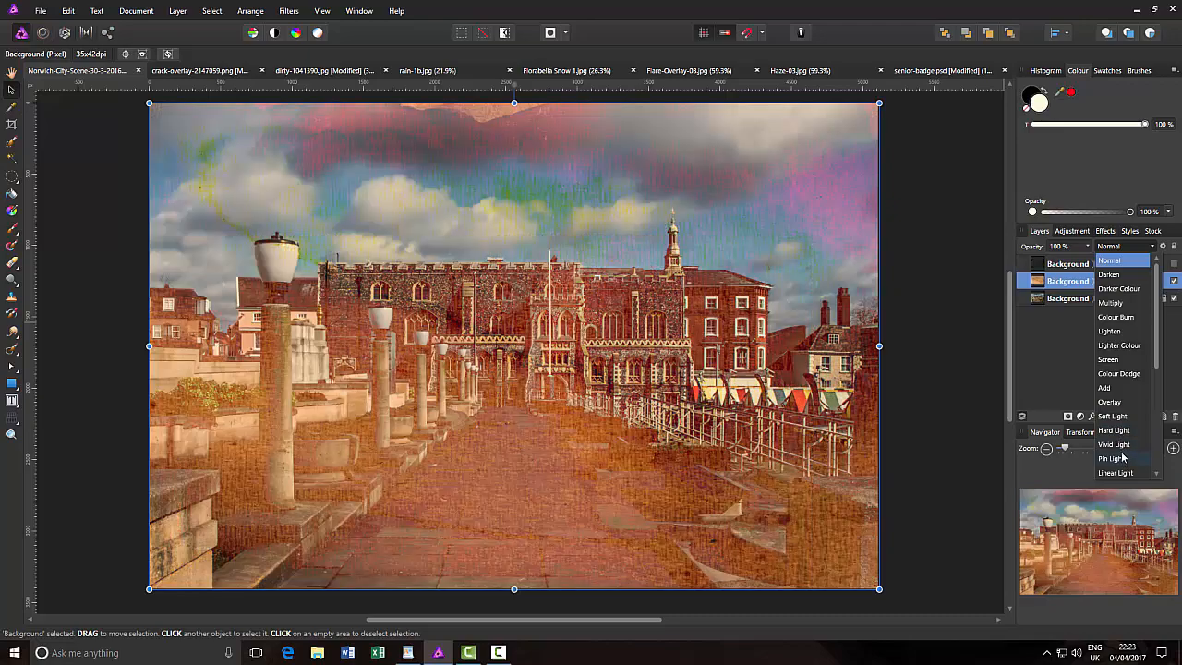
scroll(1122, 456, down, 1)
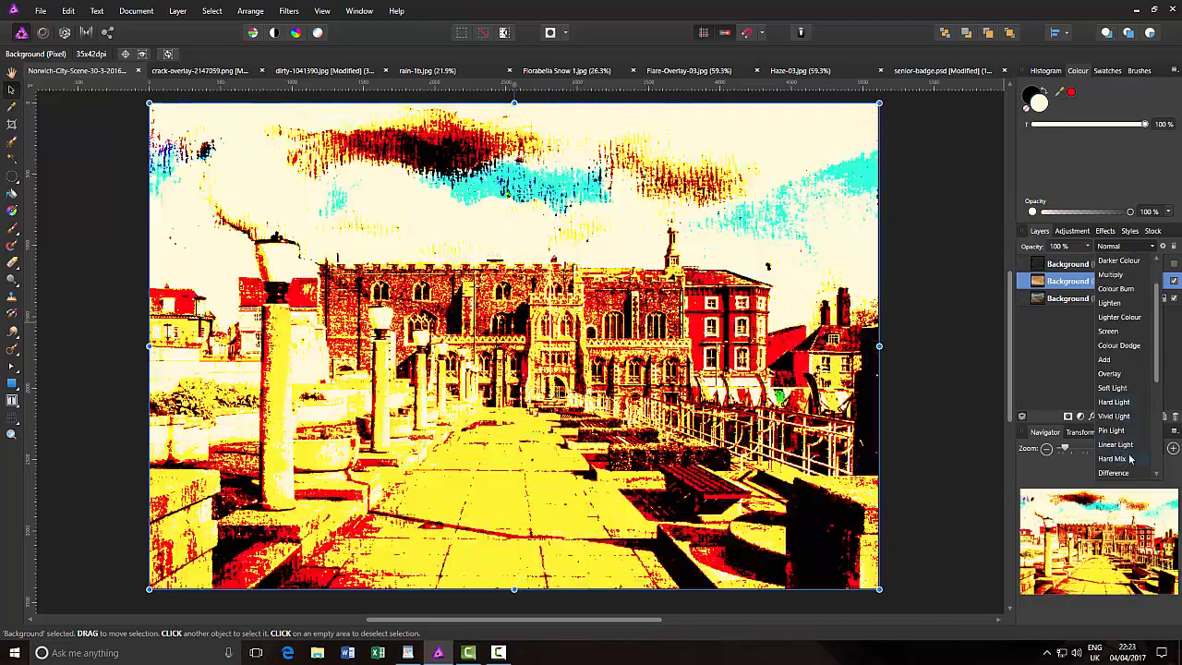
scroll(1121, 454, down, 1)
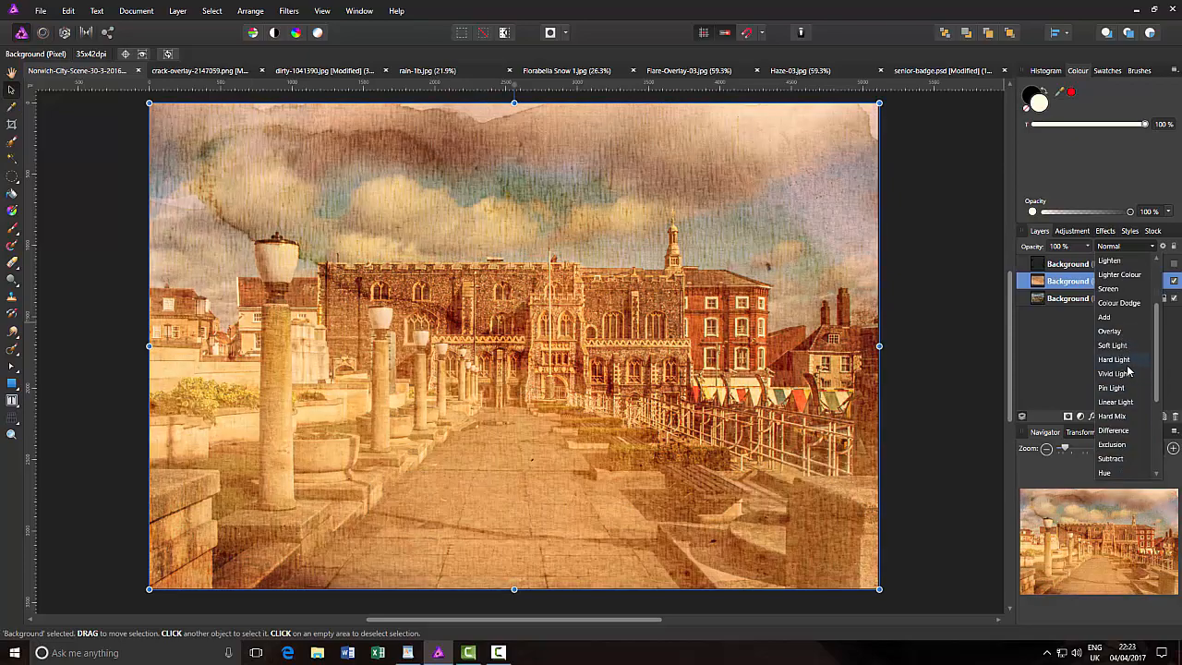
scroll(1128, 369, up, 1)
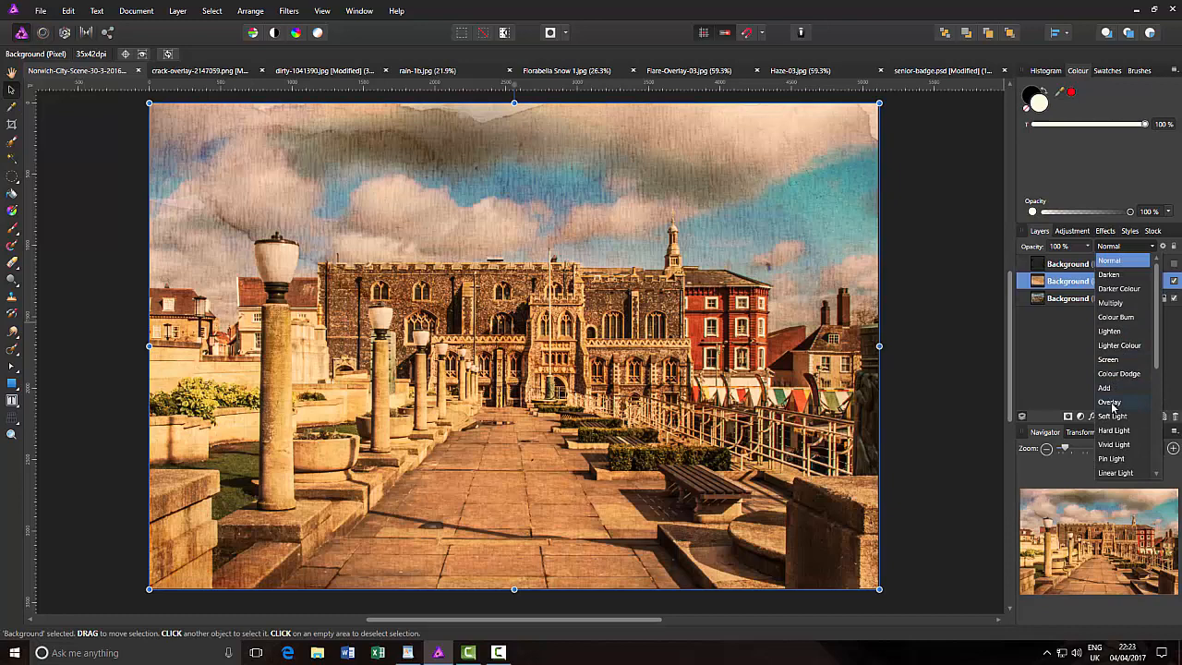
click(1110, 403)
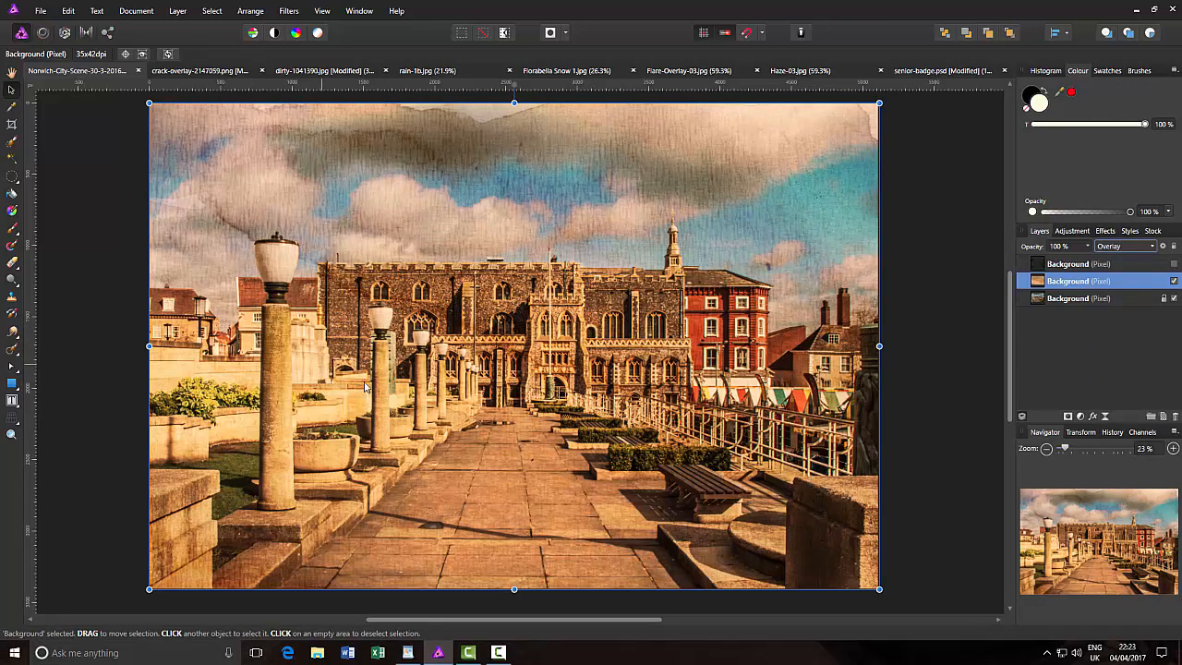
Step: Show the crack layer again and set its blend mode to Erase
click(1124, 264)
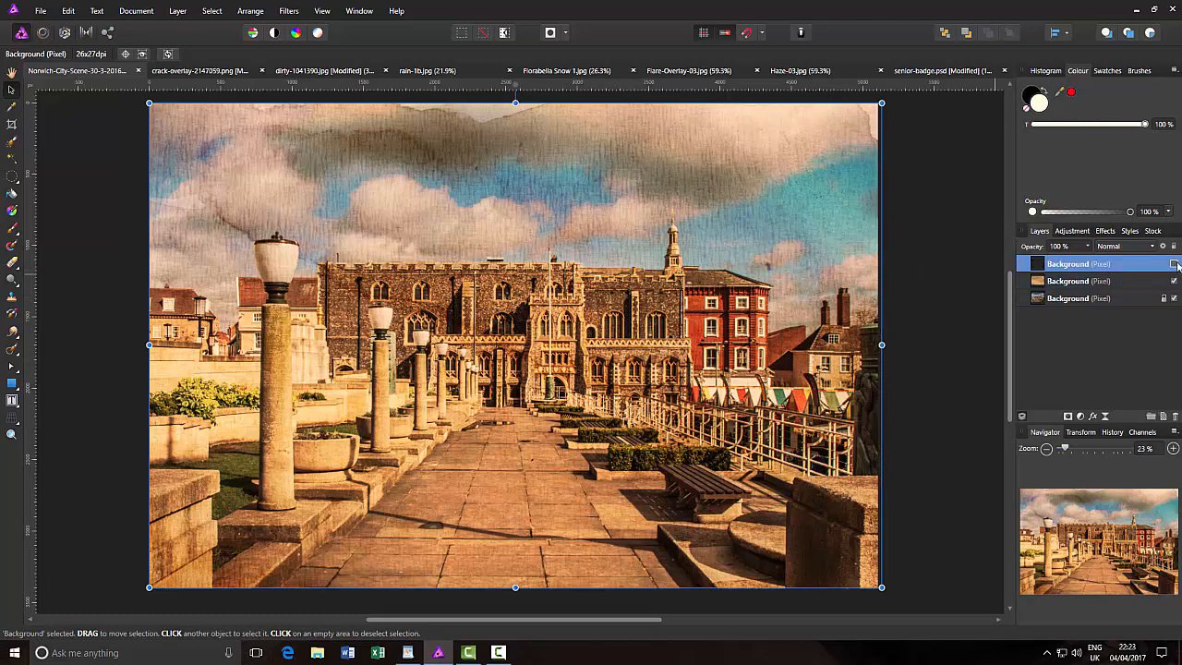
click(1174, 265)
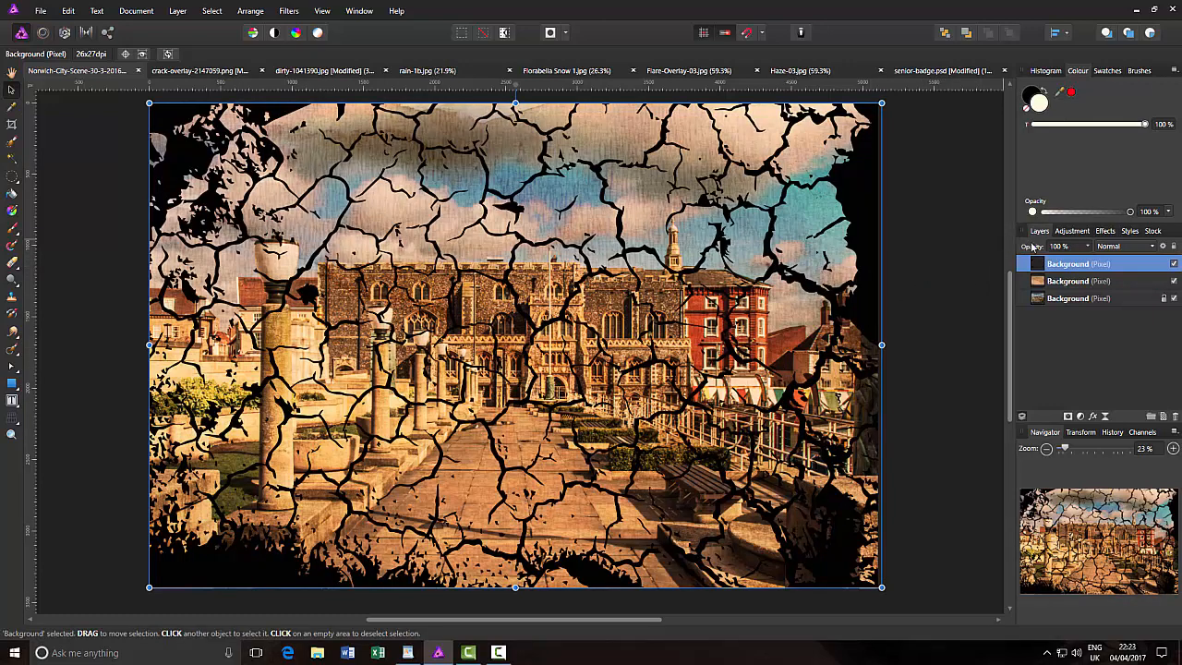
click(1155, 249)
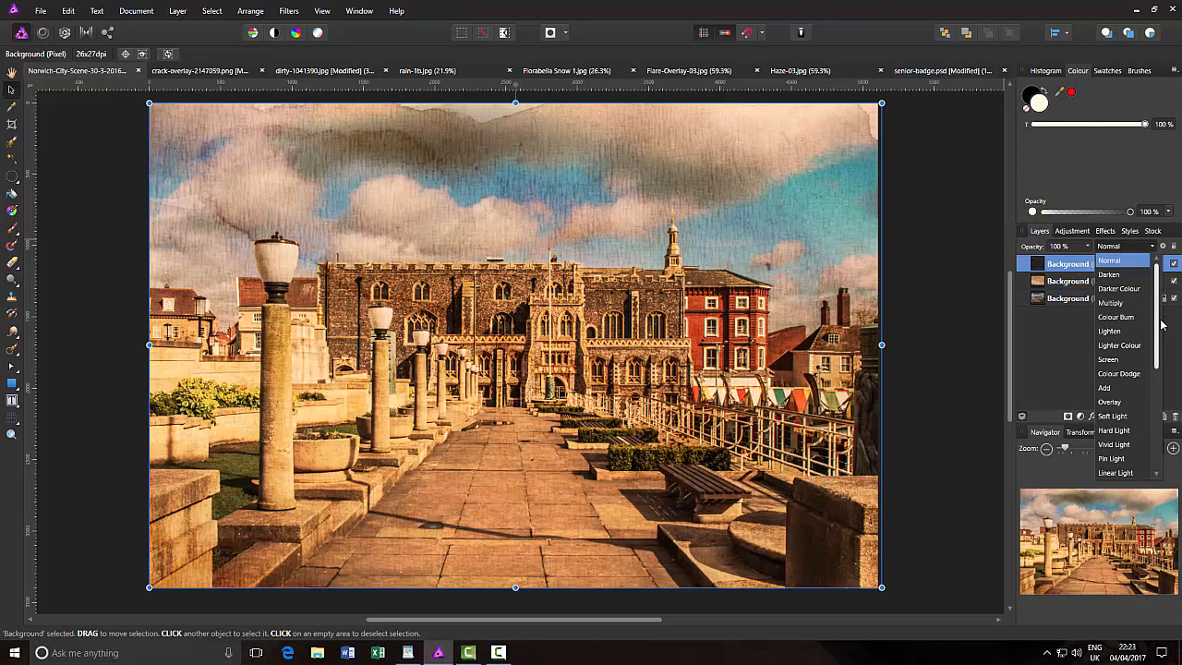
drag(1156, 304, 1156, 408)
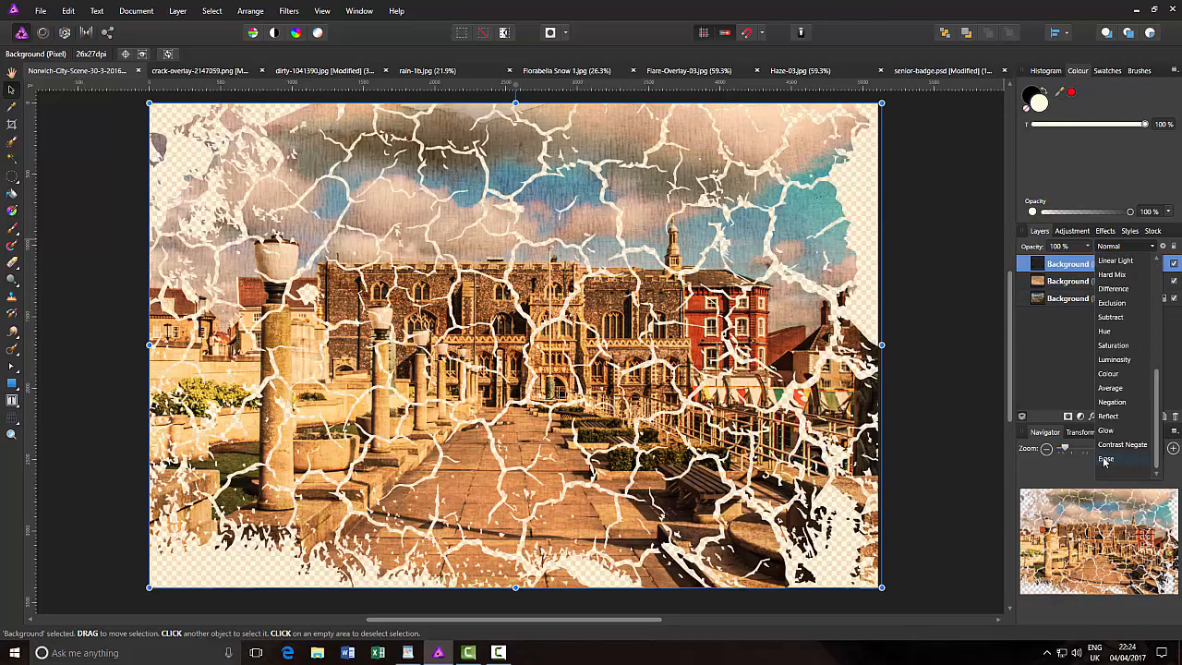
click(1105, 460)
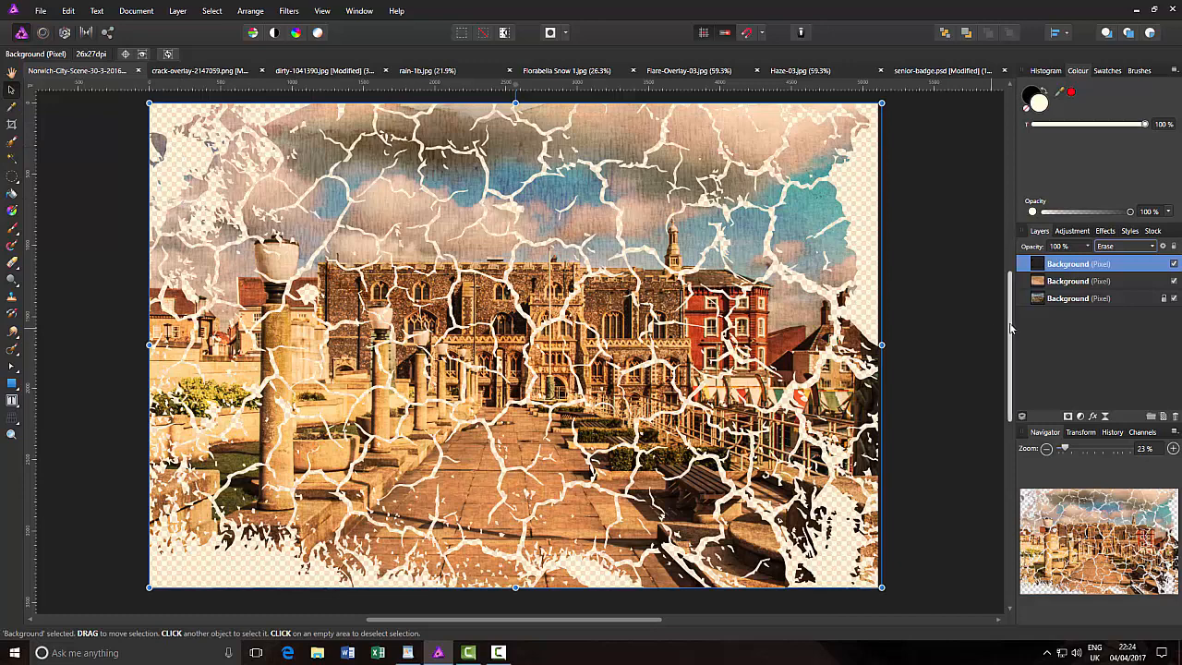
Step: Move the paper texture layer above the crack layer, and hide both overlay layers
click(1127, 284)
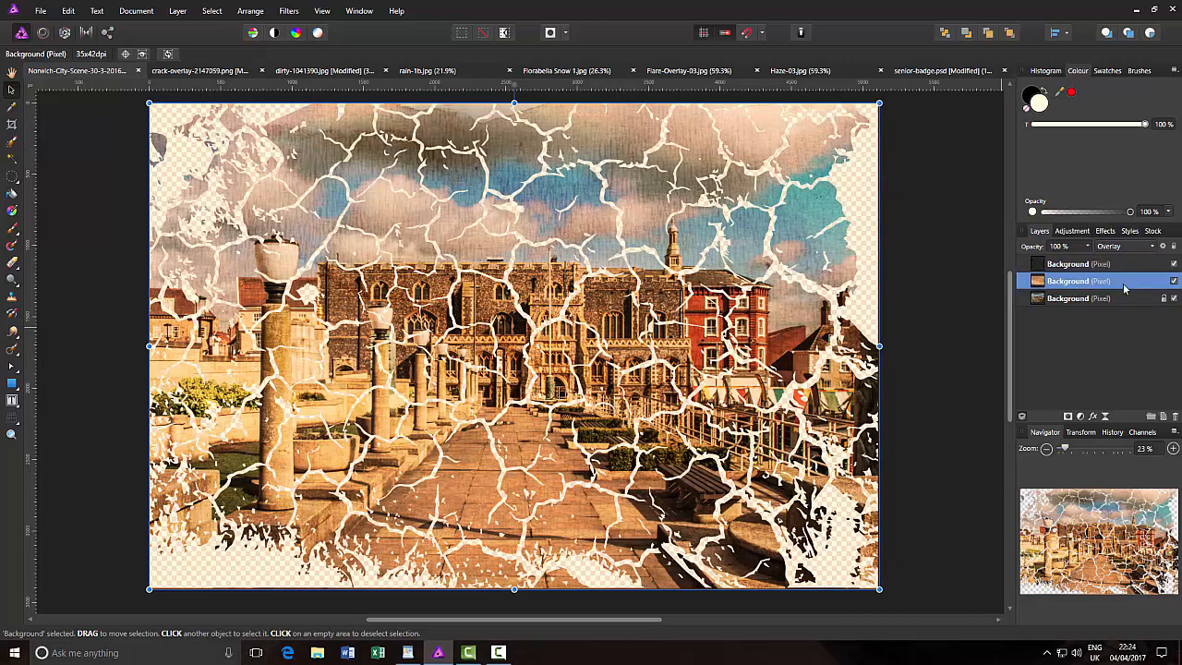
drag(1123, 284, 1117, 268)
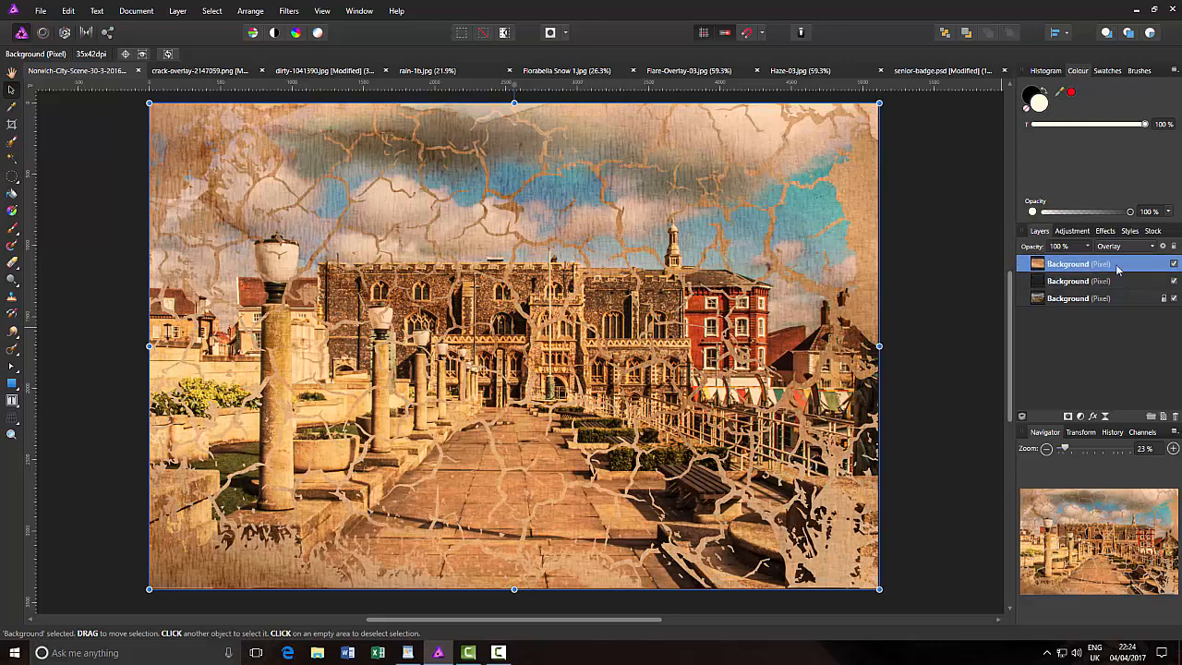
click(942, 265)
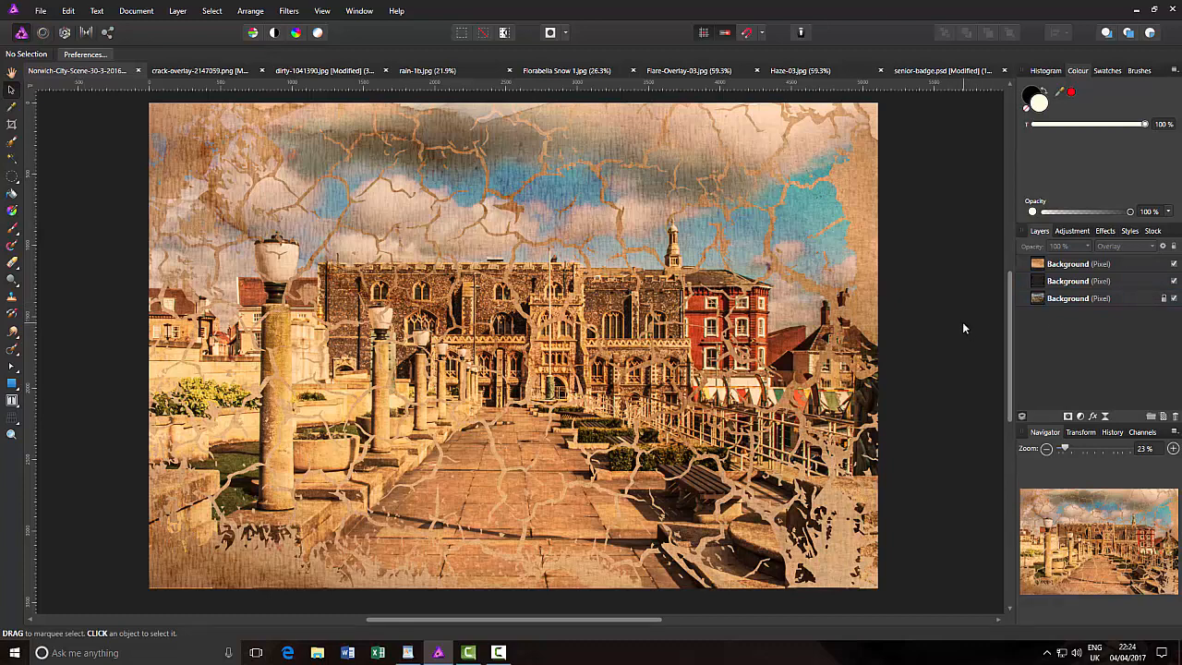
click(1174, 281)
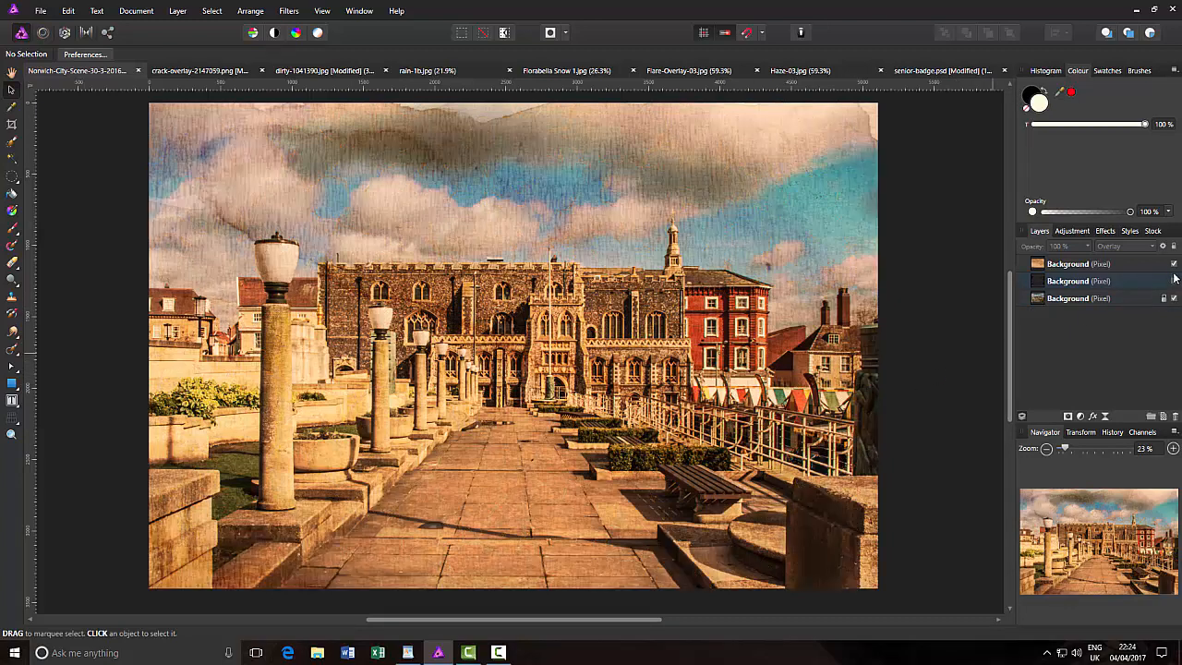
click(1174, 264)
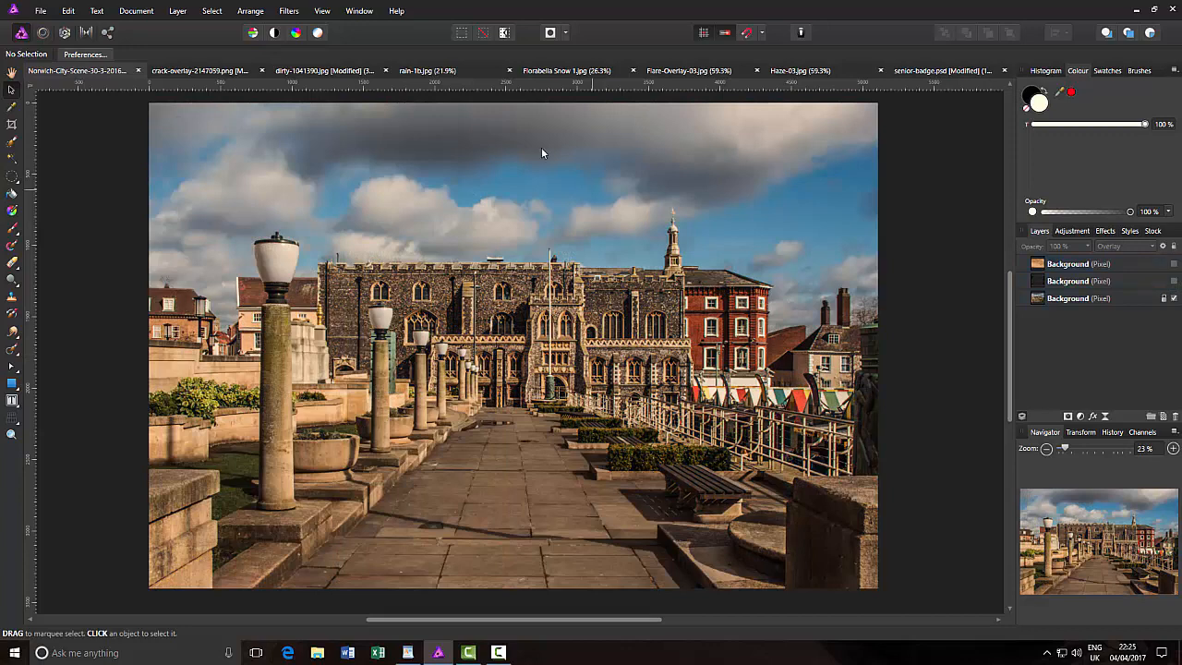
Step: Select the entire rain-1b.jpg image and copy it
click(418, 73)
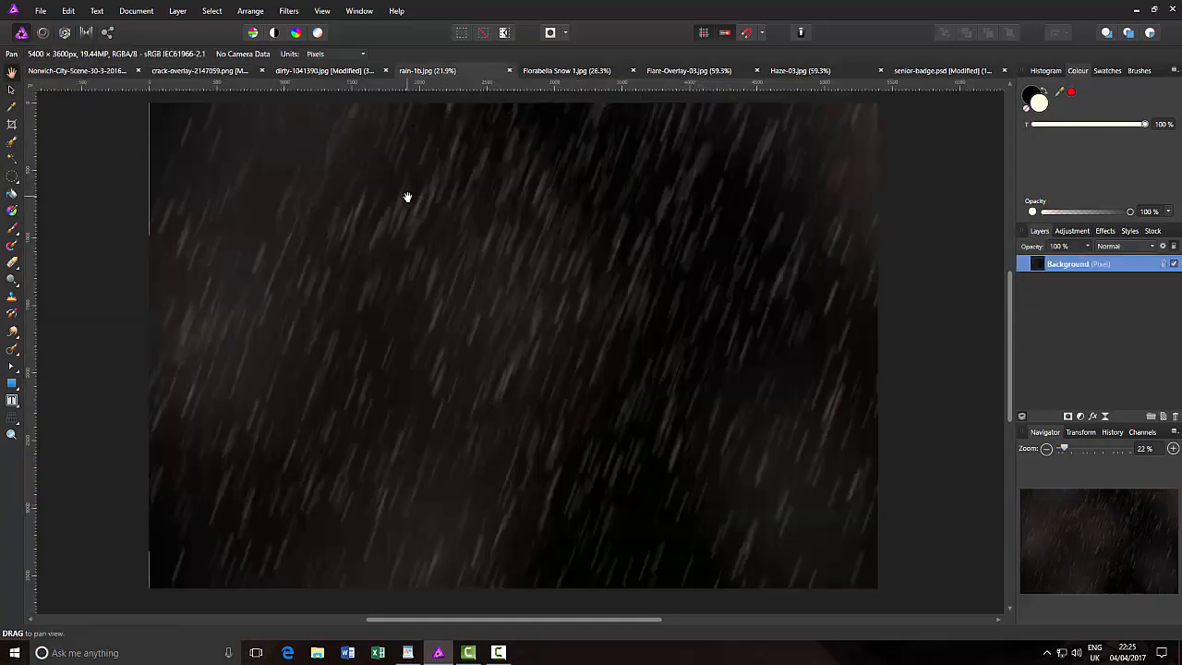
click(212, 11)
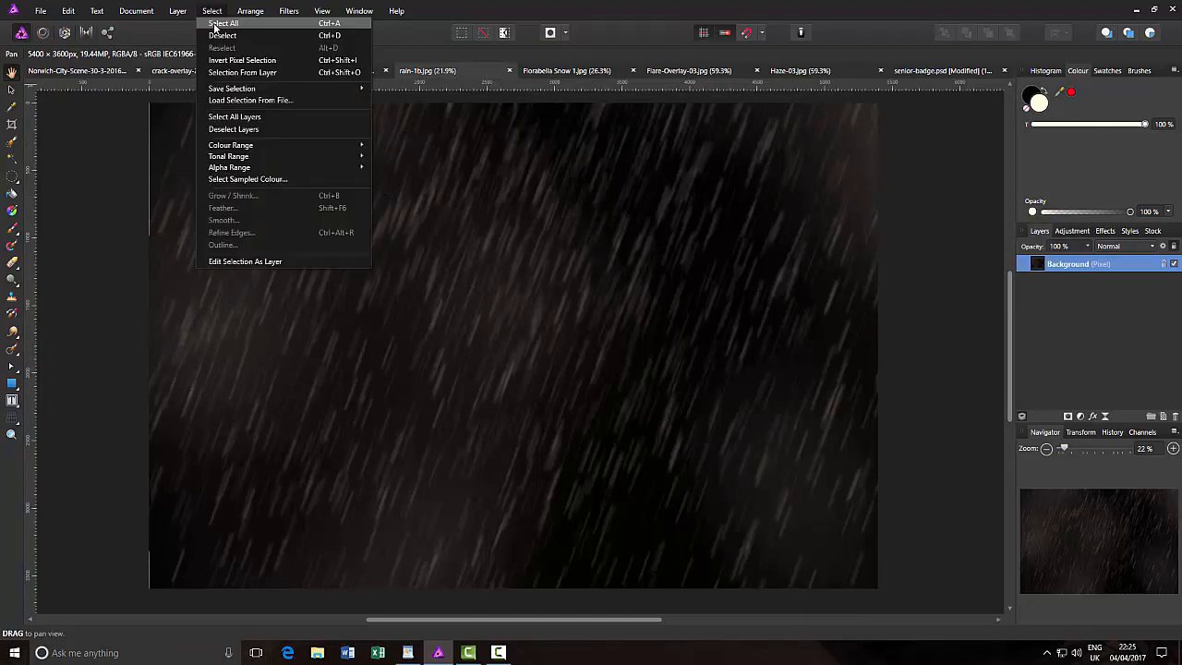
click(215, 28)
click(69, 13)
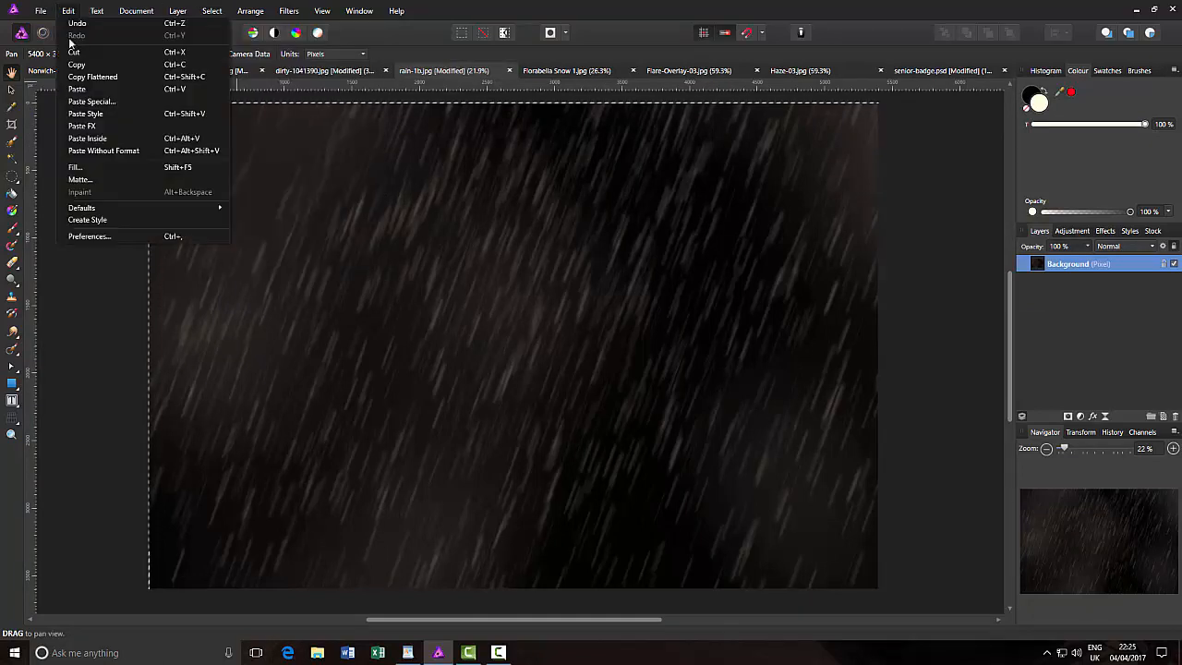
click(76, 64)
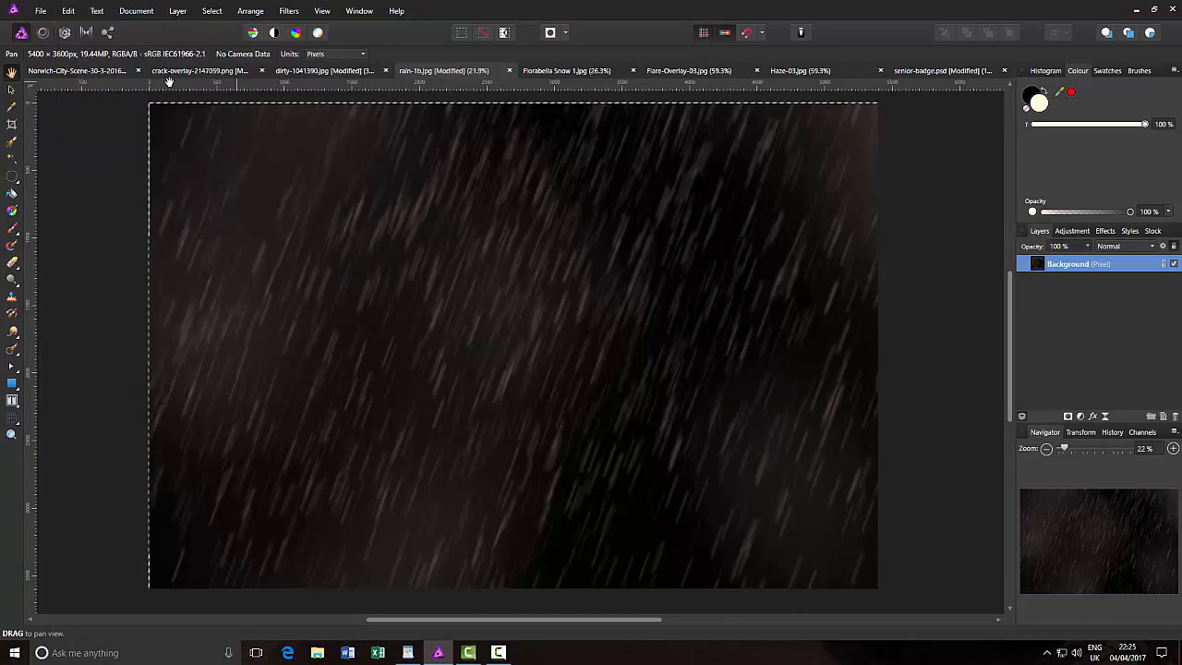
Step: Paste the copied rain image into the Norwich document as a new layer directly above the photo layer
click(98, 78)
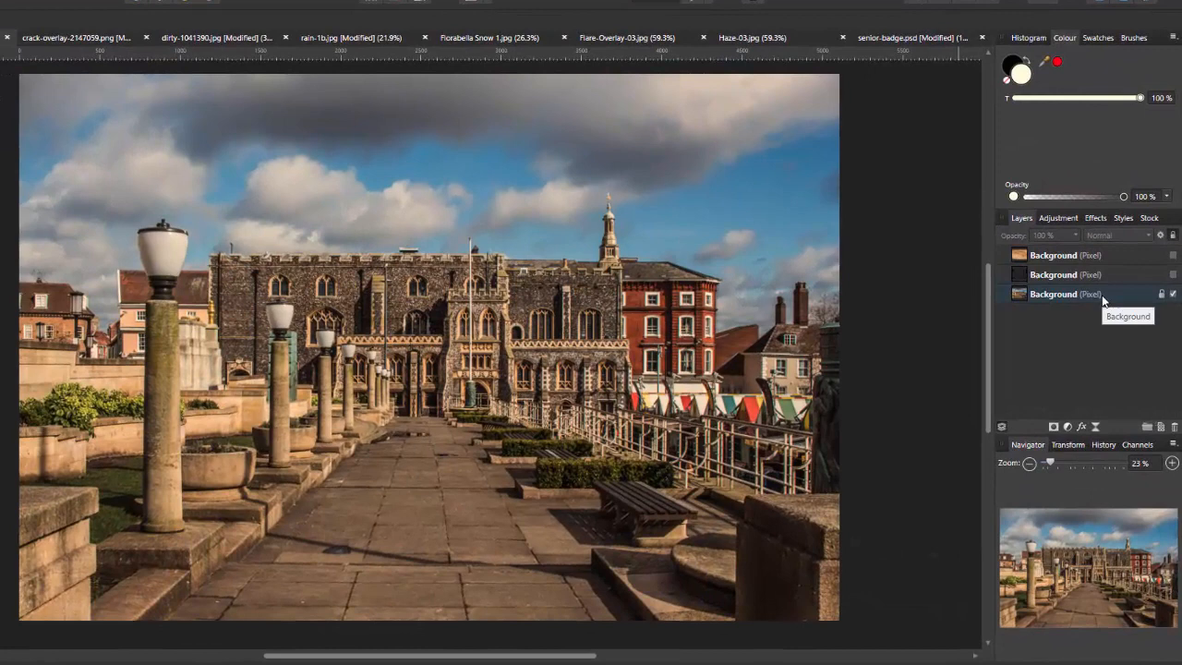
click(1103, 298)
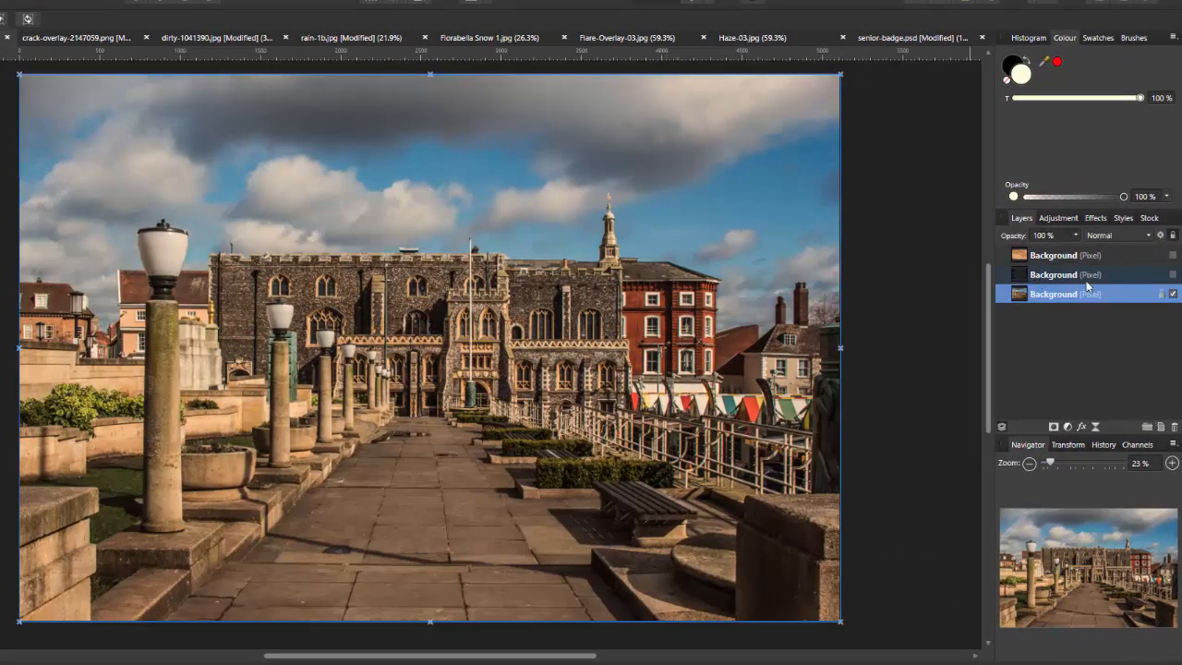
click(2, 2)
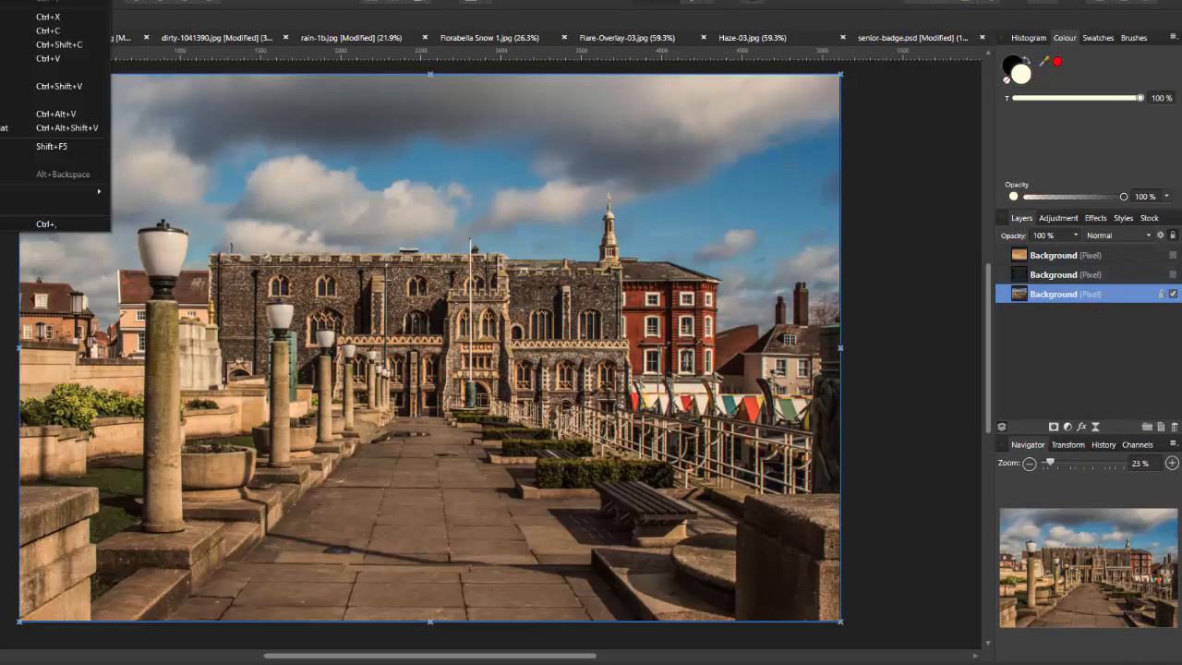
click(18, 57)
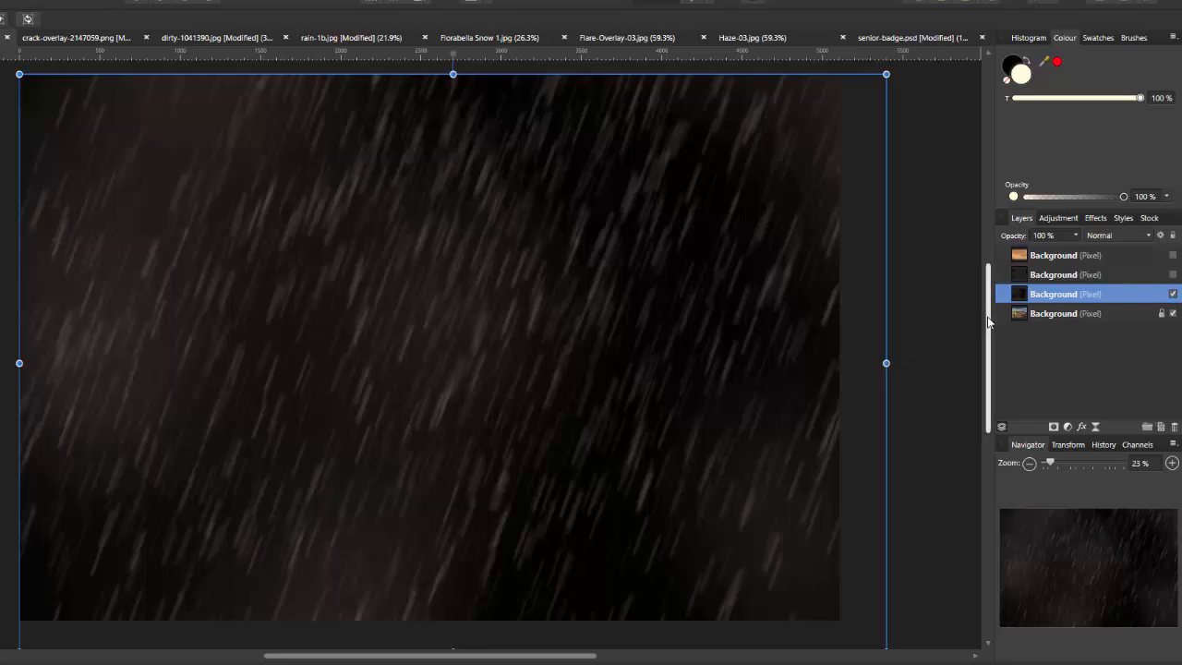
Step: Set the rain layer's blend mode to Screen and stretch the layer sideways beyond the photo's left edge
mouse_move(988, 322)
mouse_down()
mouse_move(990, 339)
mouse_move(991, 296)
mouse_move(990, 315)
mouse_up()
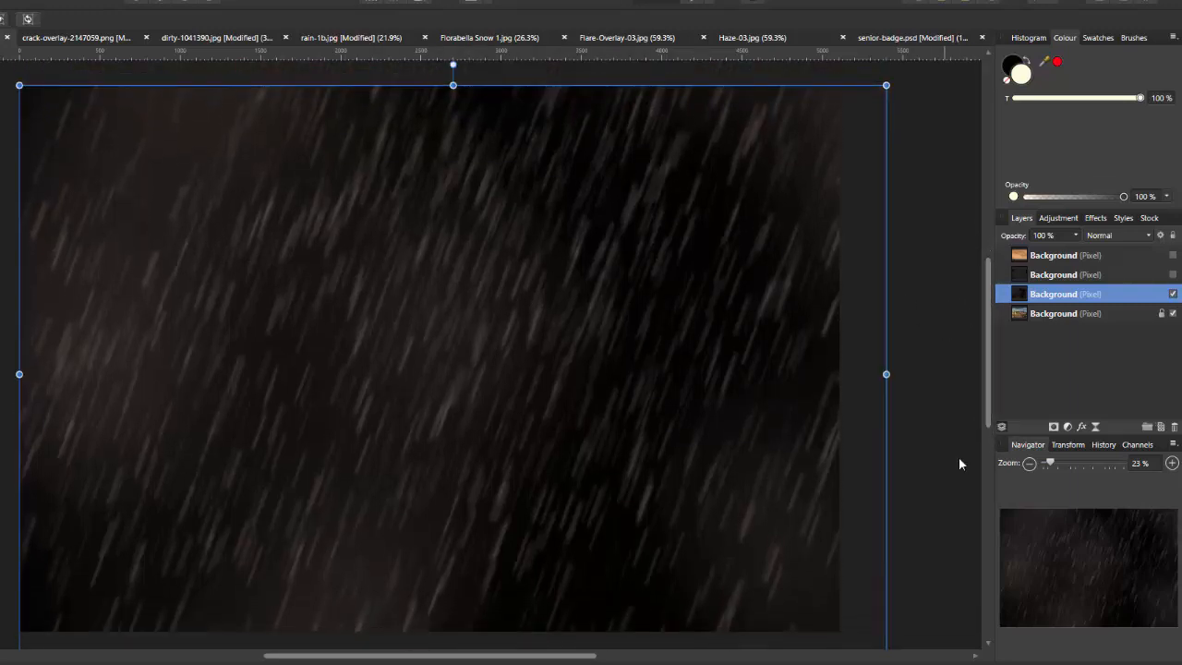
click(1030, 464)
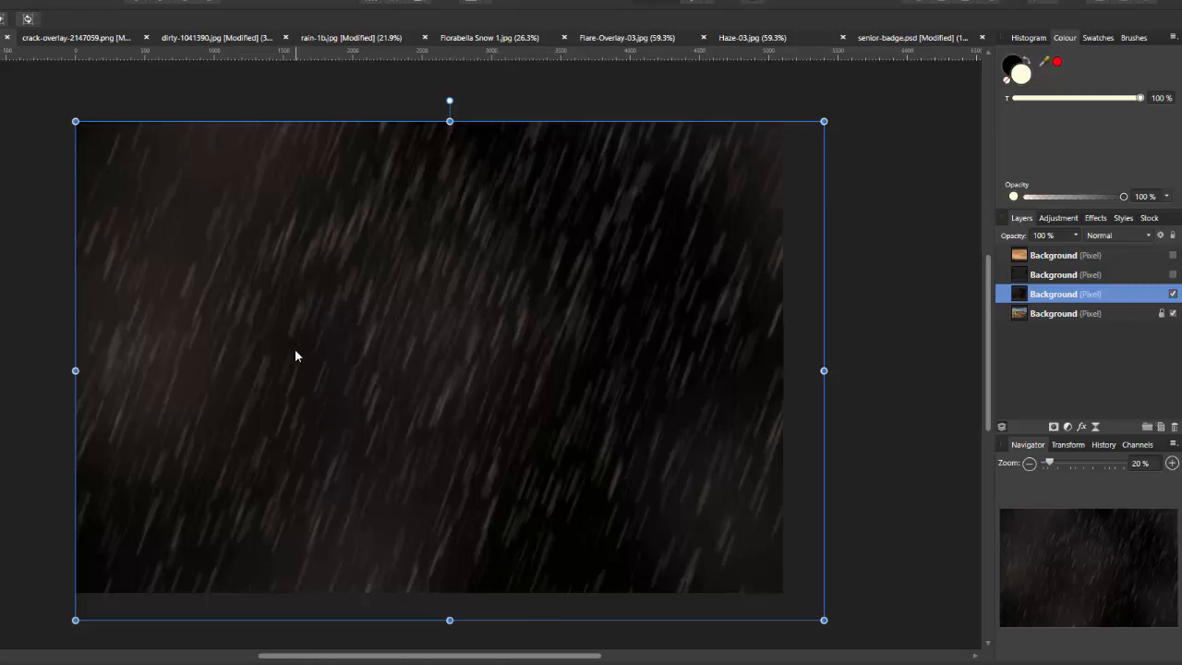
click(1150, 236)
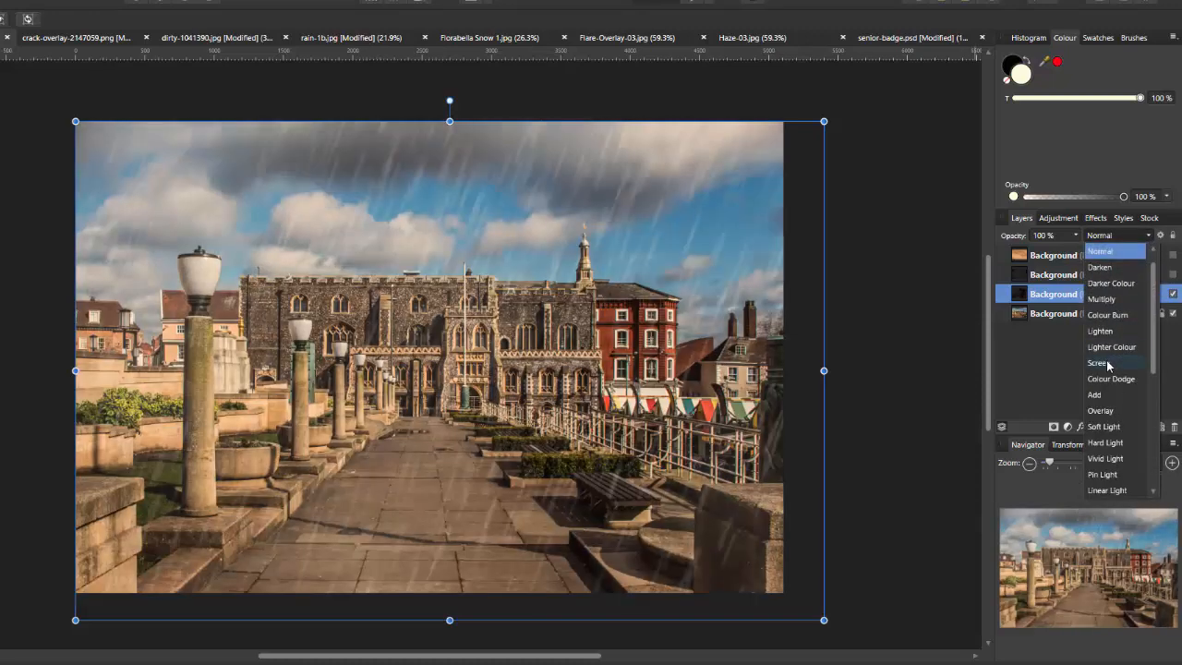
click(1107, 364)
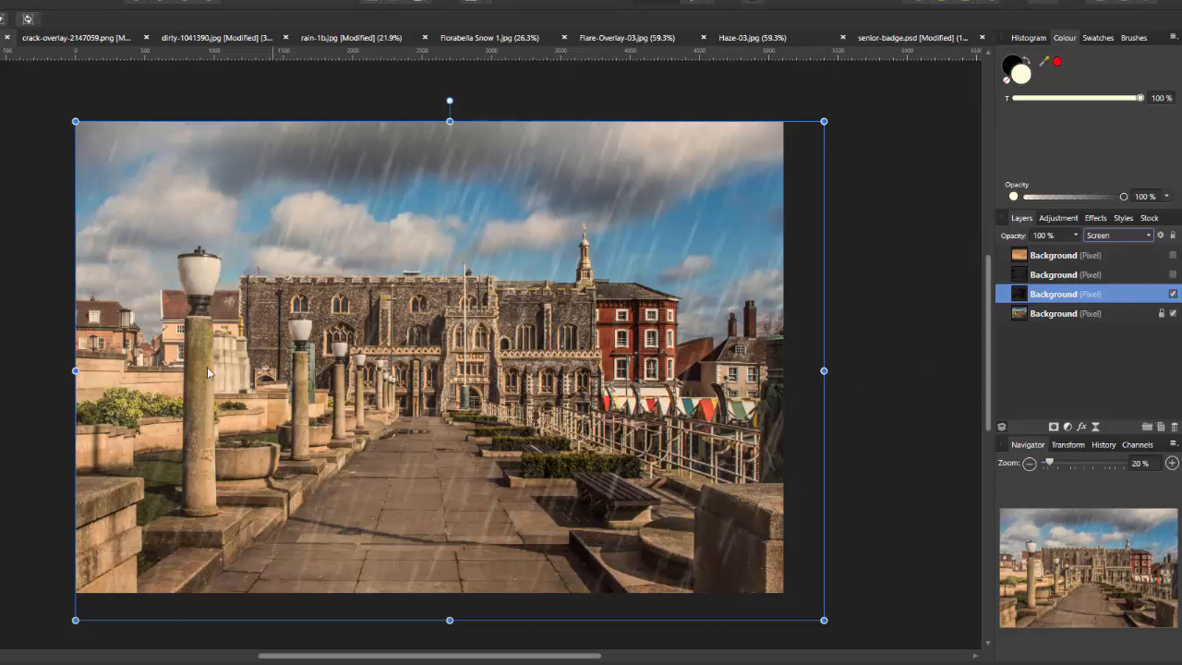
drag(76, 371, 45, 371)
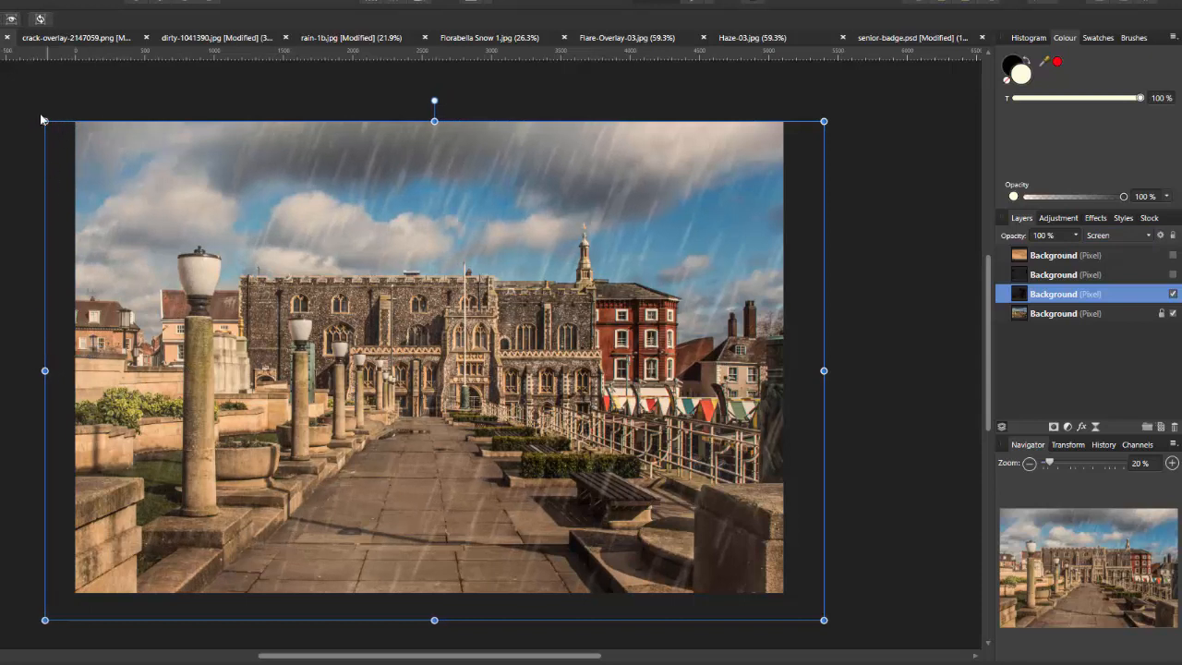
Step: Enlarge the rain layer so it extends well beyond the photo's upper-left and lower-right corners
drag(45, 121, 9, 81)
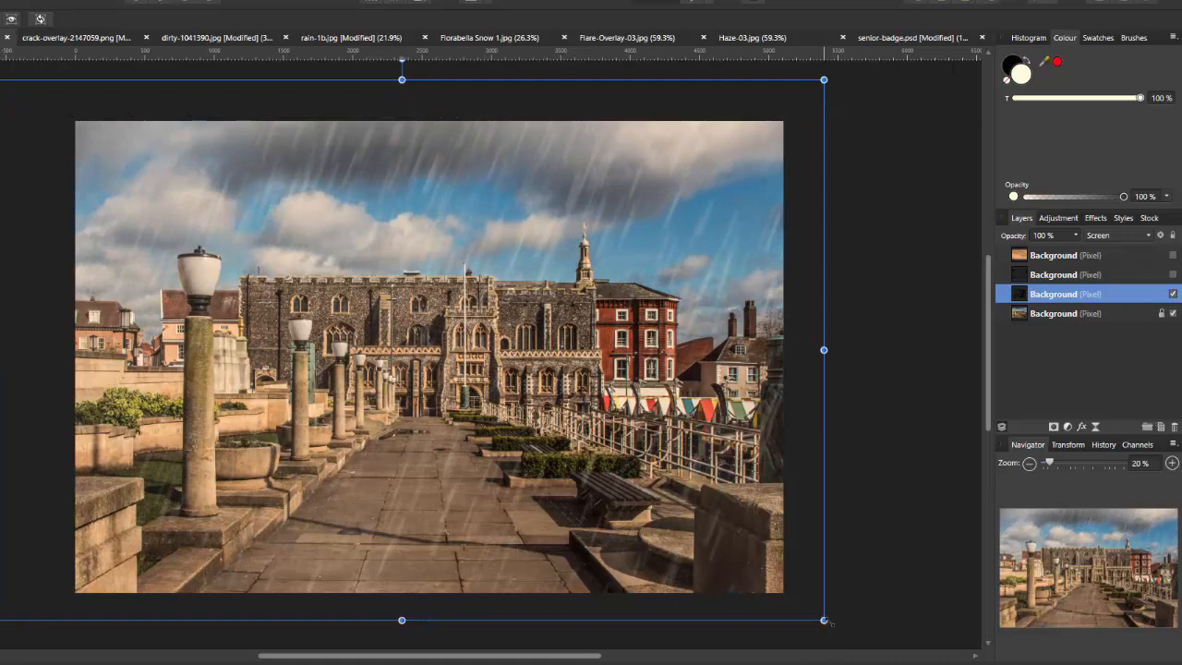
drag(824, 620, 836, 587)
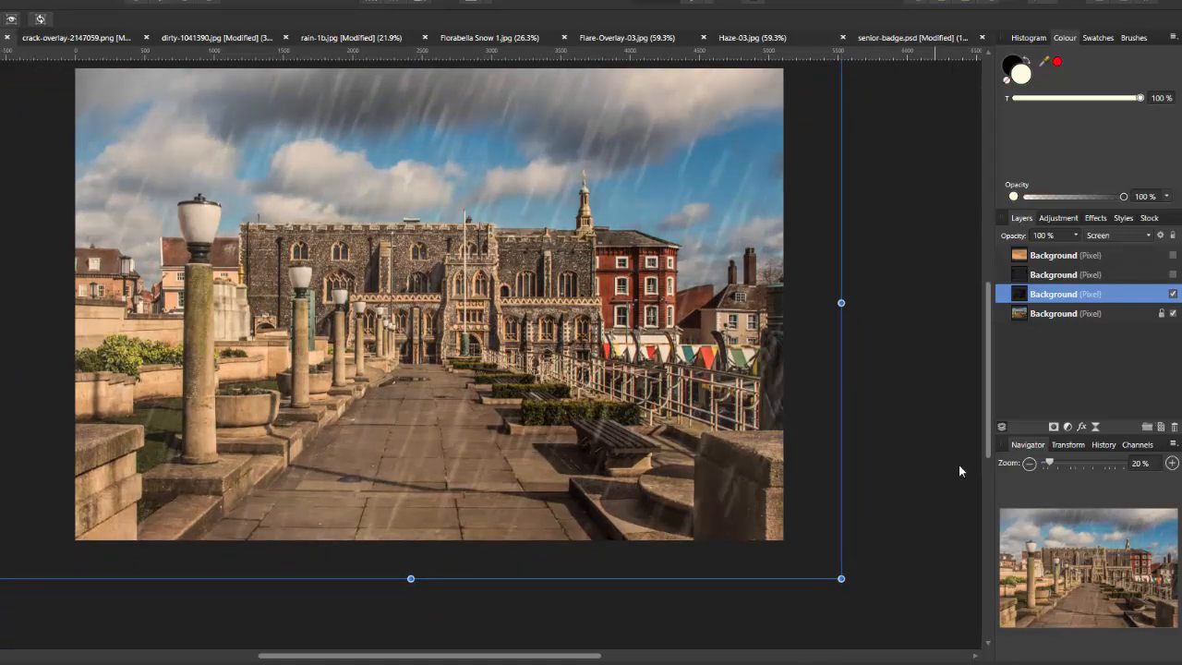
drag(986, 374, 977, 344)
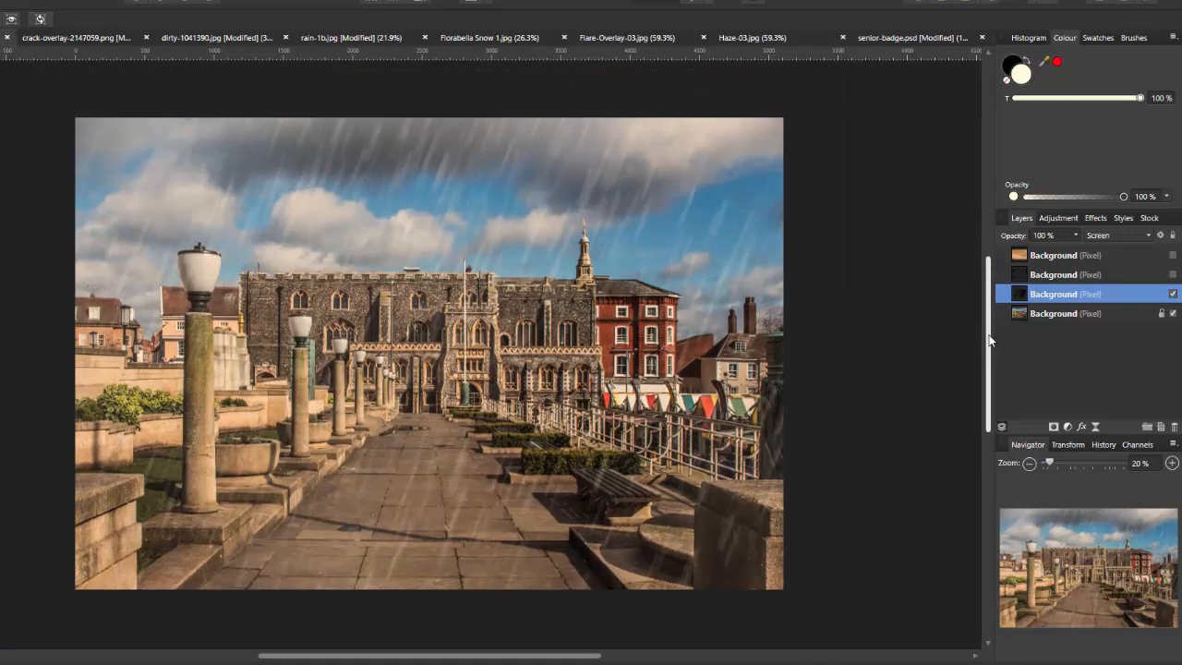
Step: Reduce the rain layer's opacity to 85% and hide the layer
click(1076, 236)
drag(1076, 251, 1061, 251)
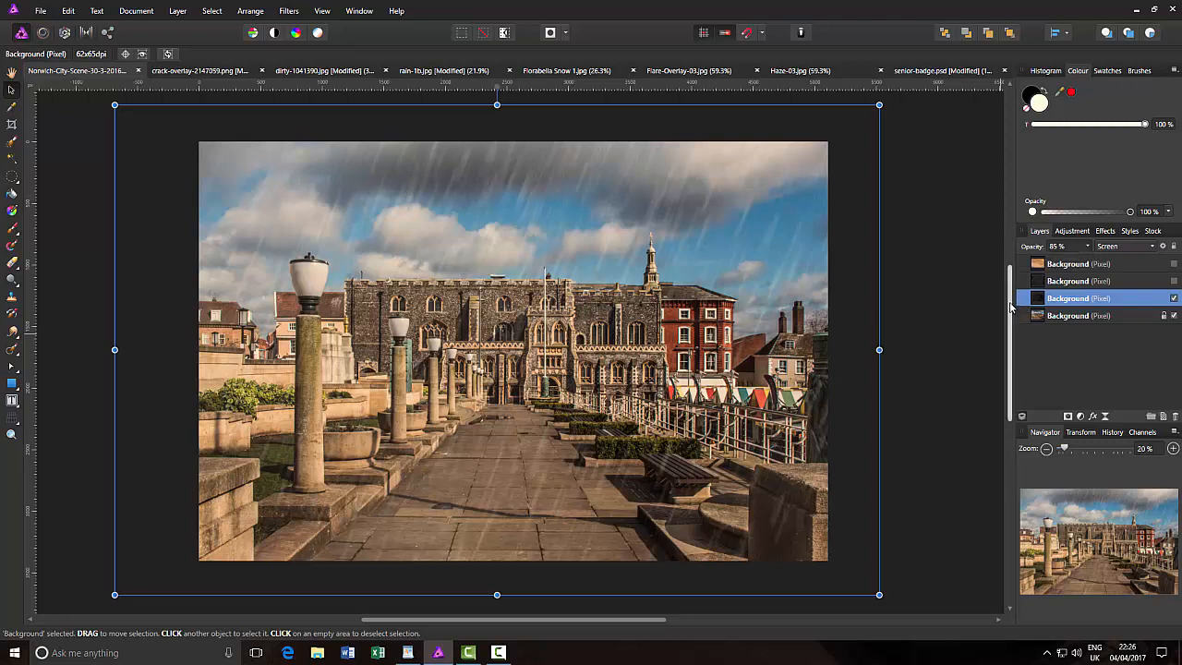
scroll(989, 360, up, 1)
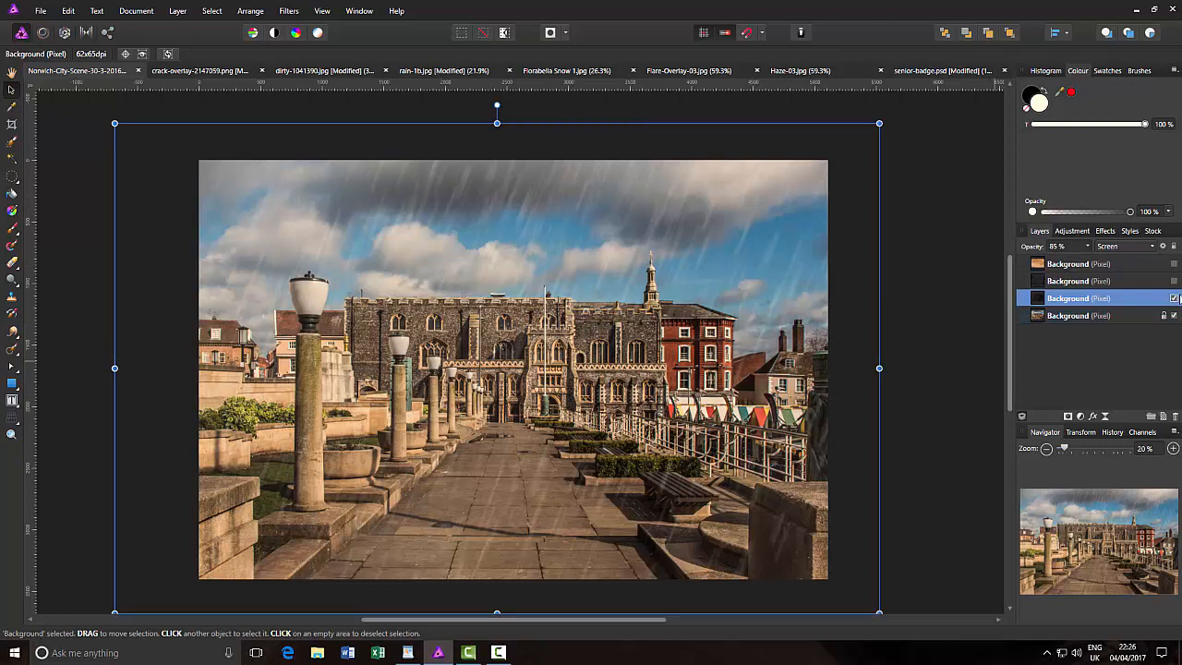
click(1174, 300)
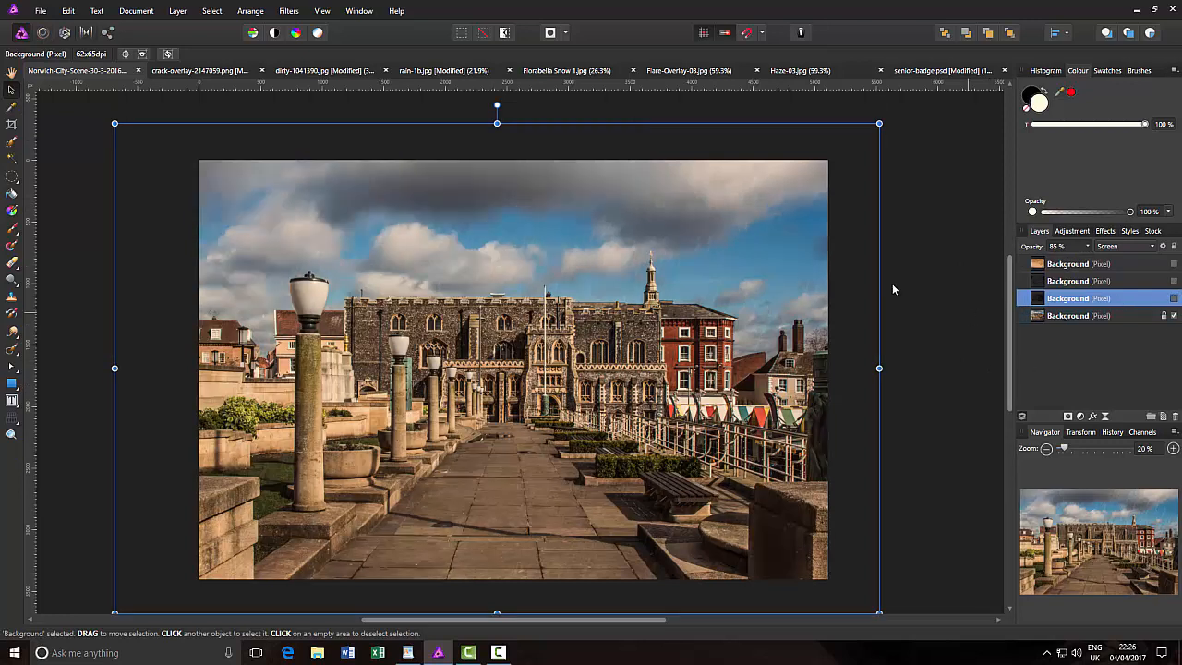
Step: Select the entire Florabella Snow 1.jpg image and copy it
click(570, 76)
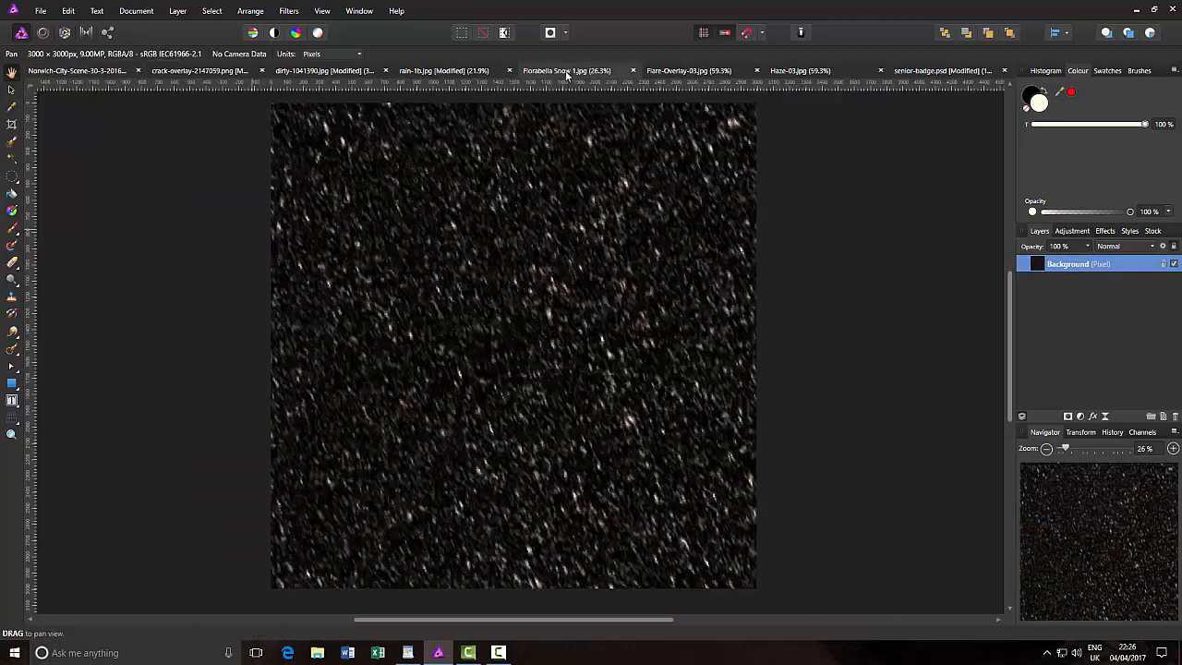
click(213, 10)
click(218, 22)
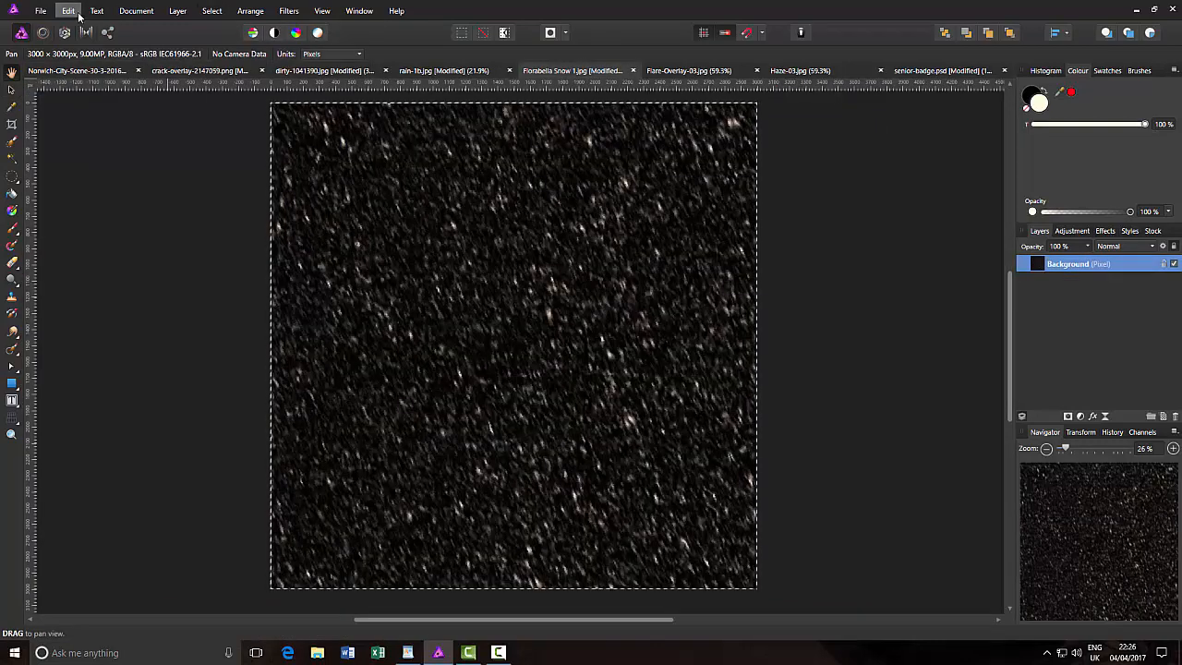
click(69, 10)
click(79, 66)
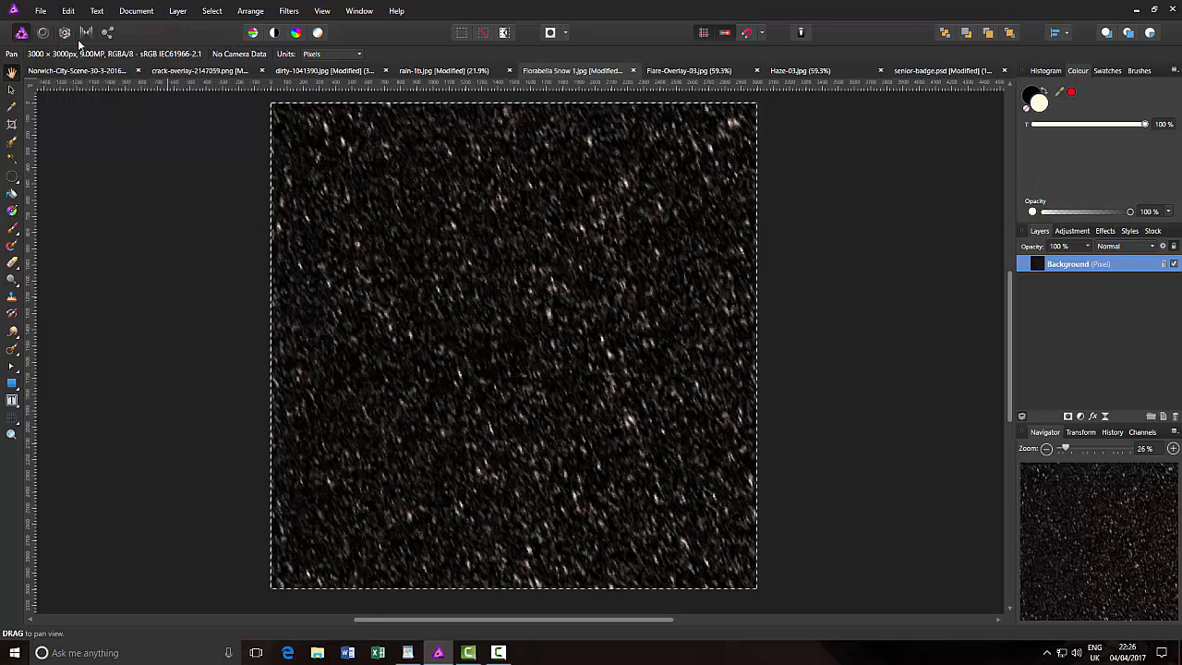
Step: Paste the snow image into the Norwich document above the rain layer and stretch it to cover the whole photo
click(86, 70)
key(ctrl+v)
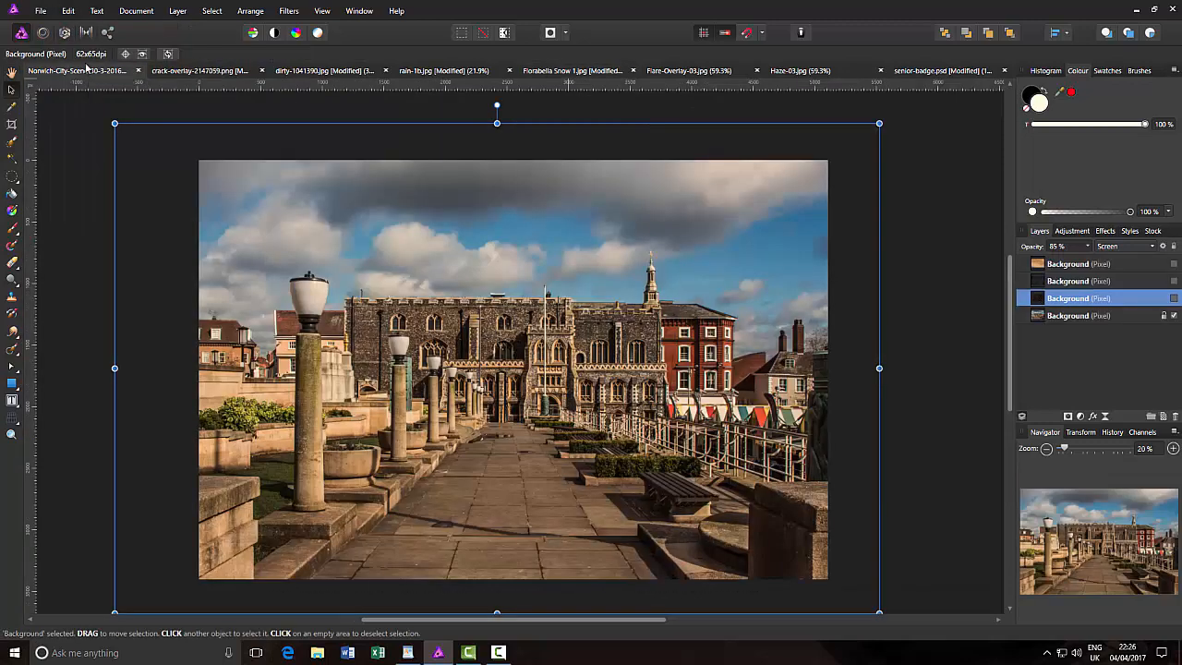
click(68, 11)
key(ctrl+v)
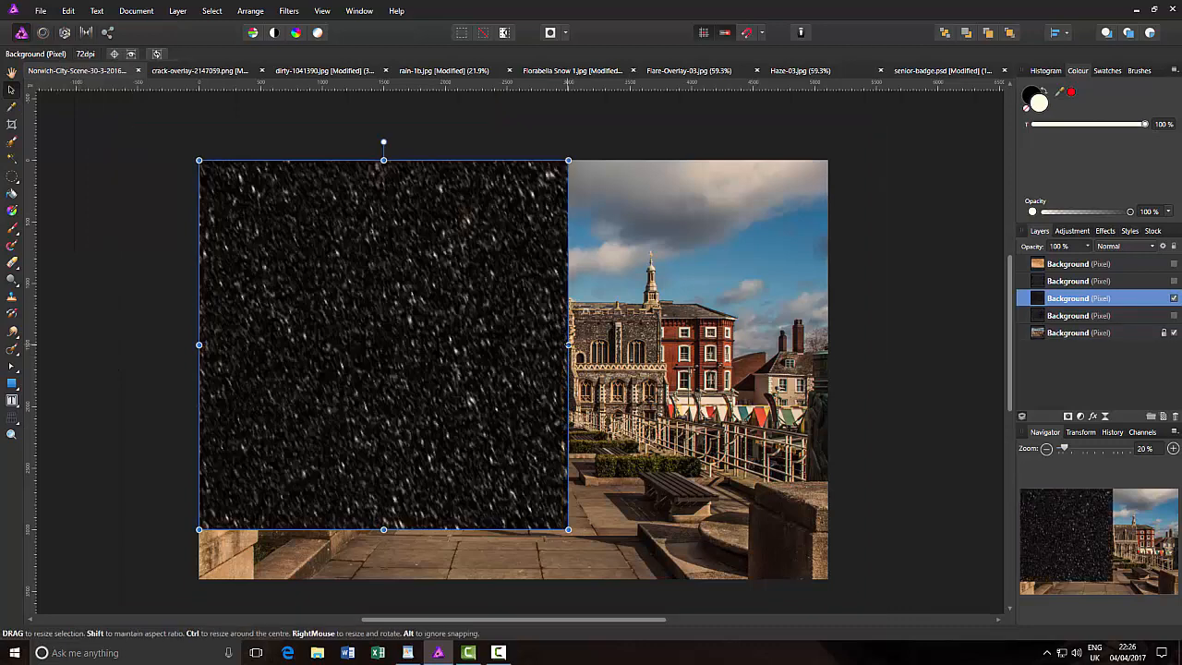
drag(568, 345, 830, 345)
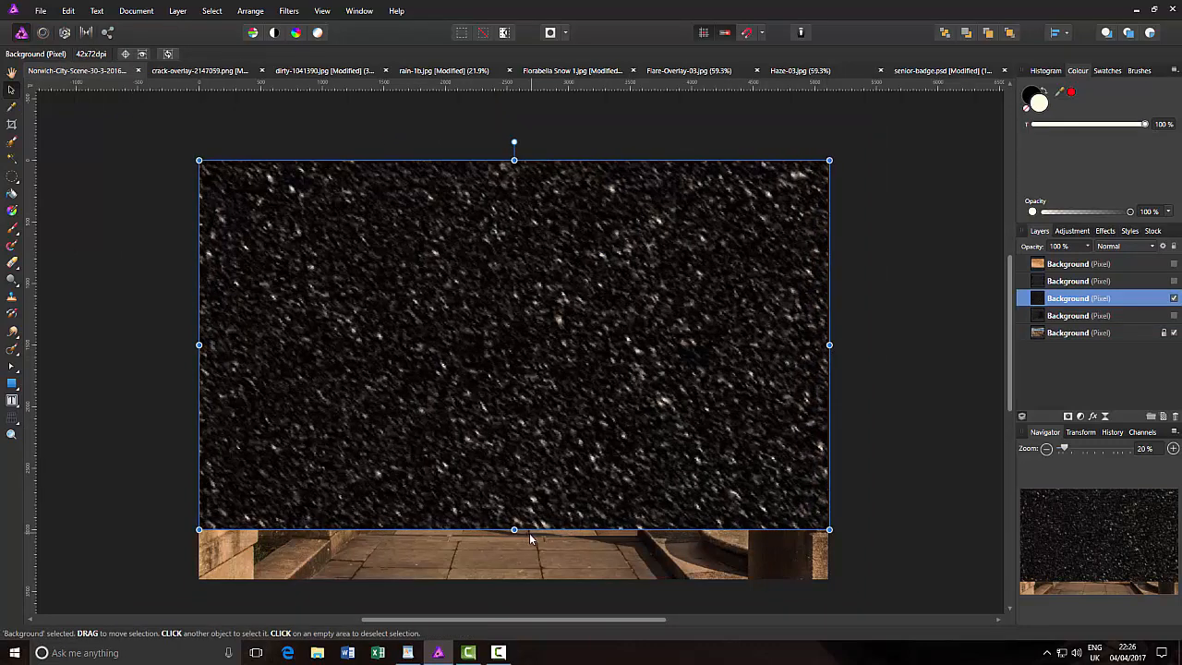
drag(514, 530, 515, 580)
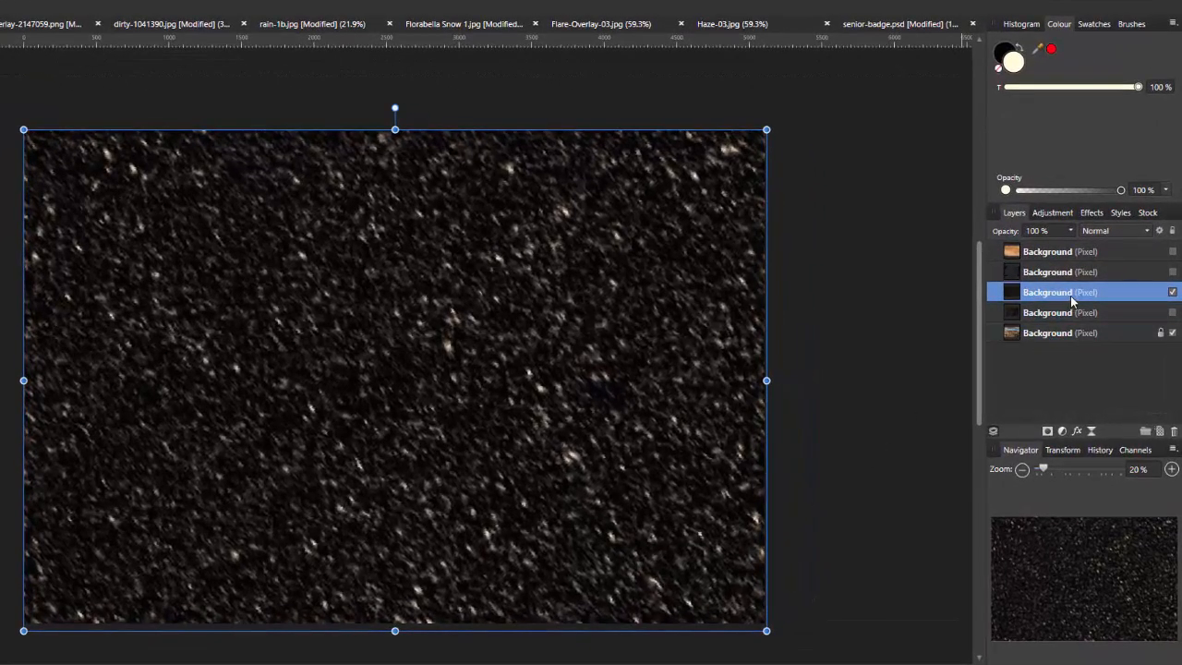
Step: Set the snow layer's blend mode to Screen, deselect the layer and hide it
click(1148, 230)
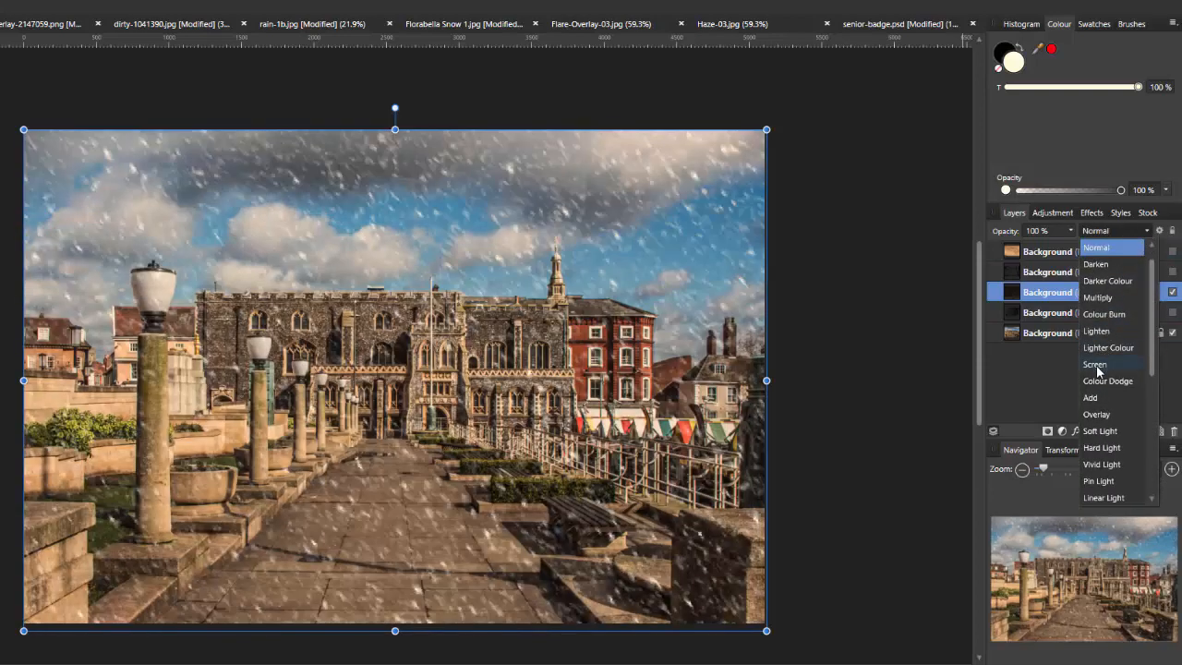
click(1095, 365)
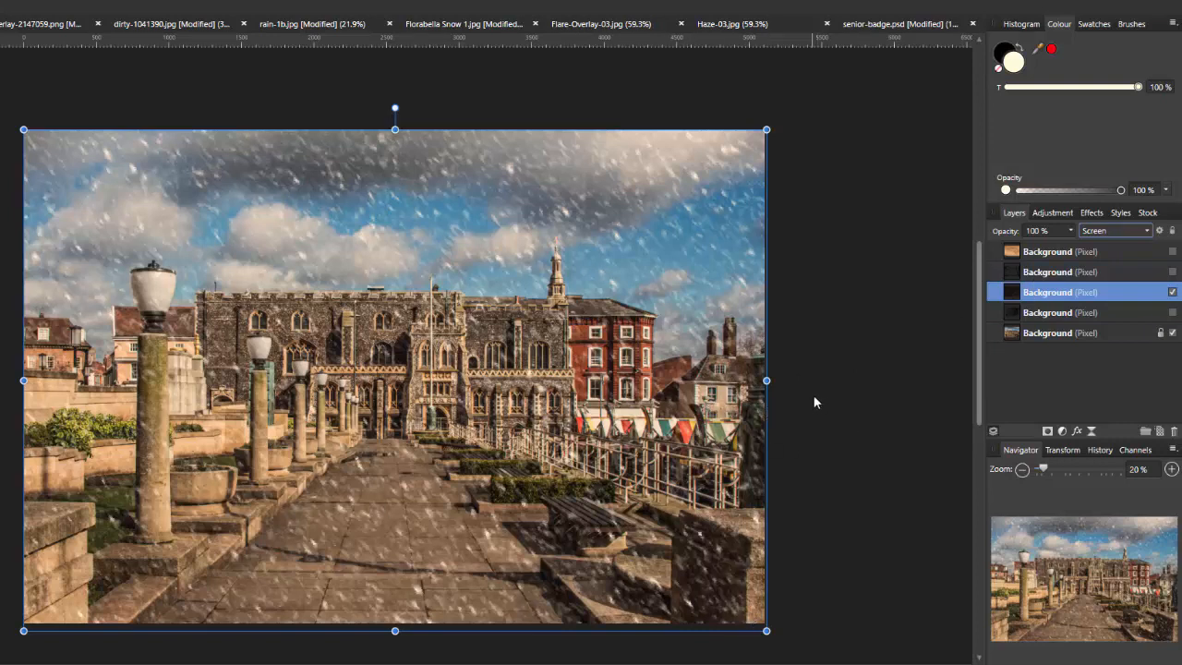
click(834, 378)
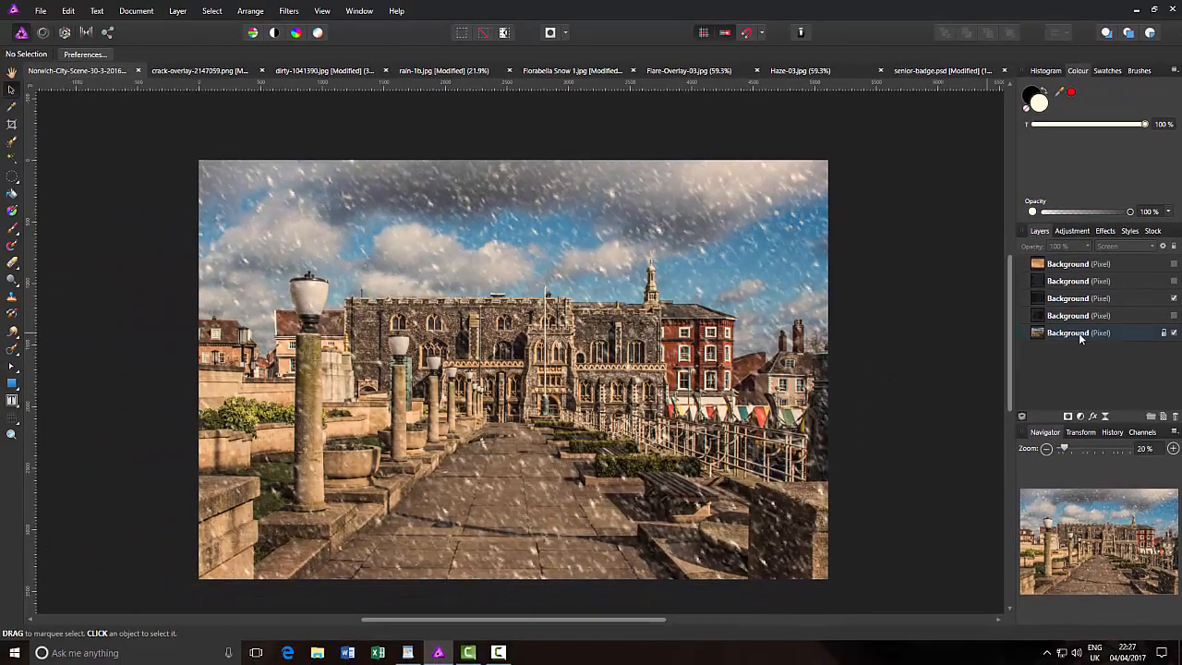
click(1174, 298)
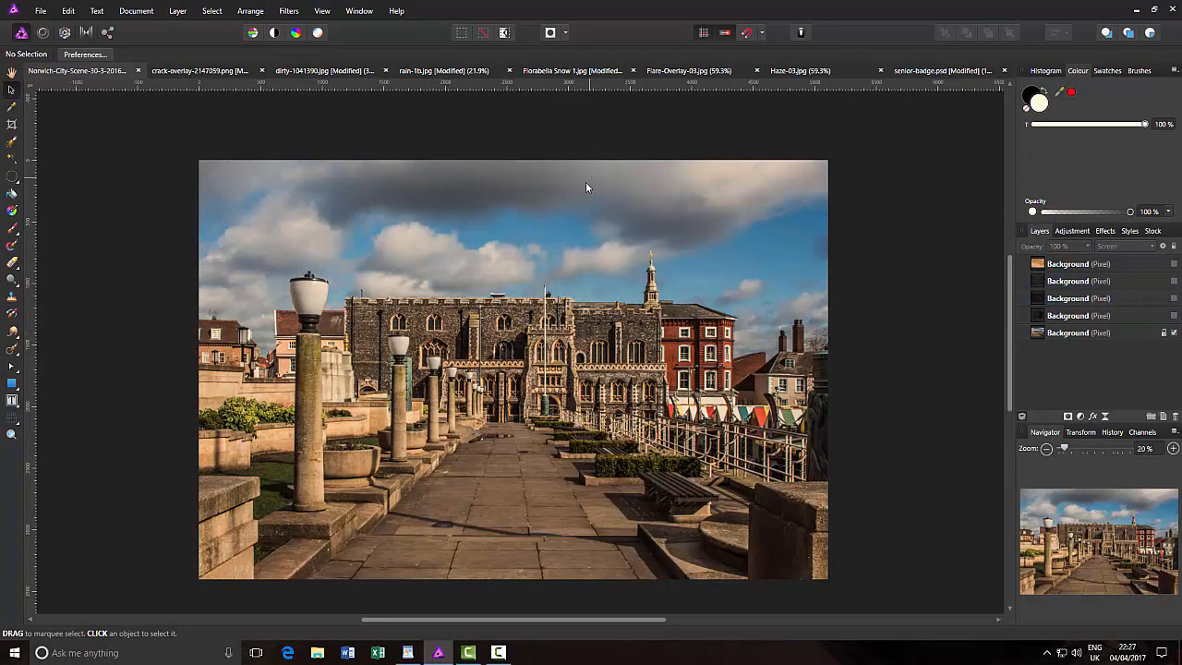
Step: Select the entire Flare-Overlay-03.jpg image and copy it
click(682, 73)
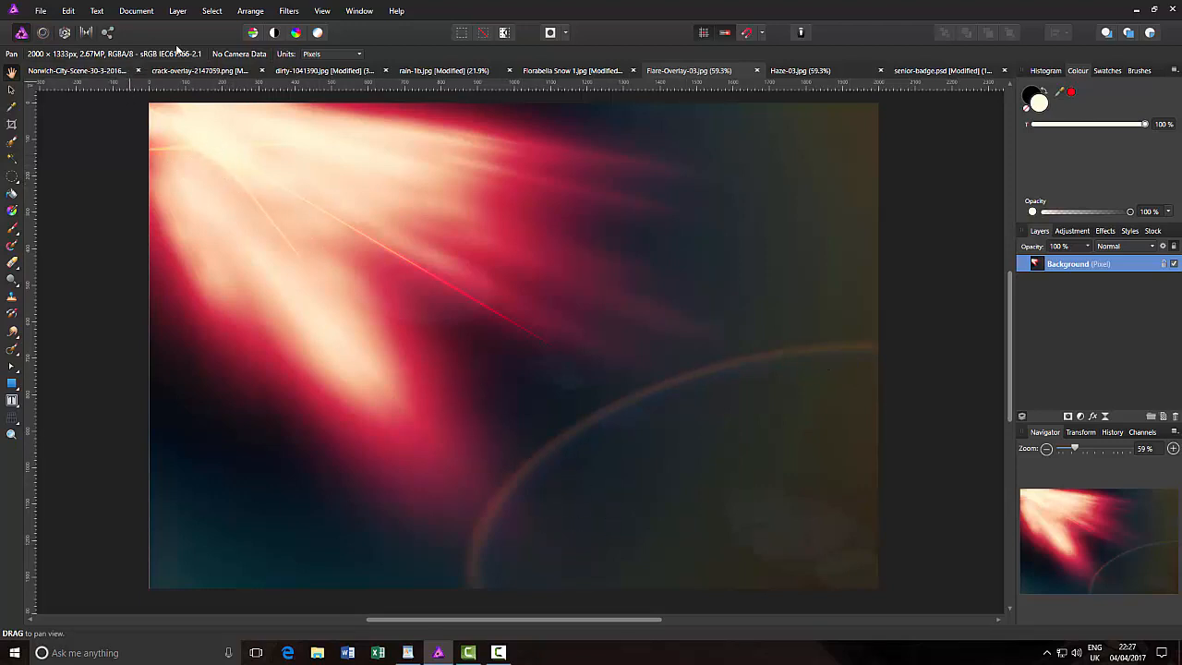
click(212, 10)
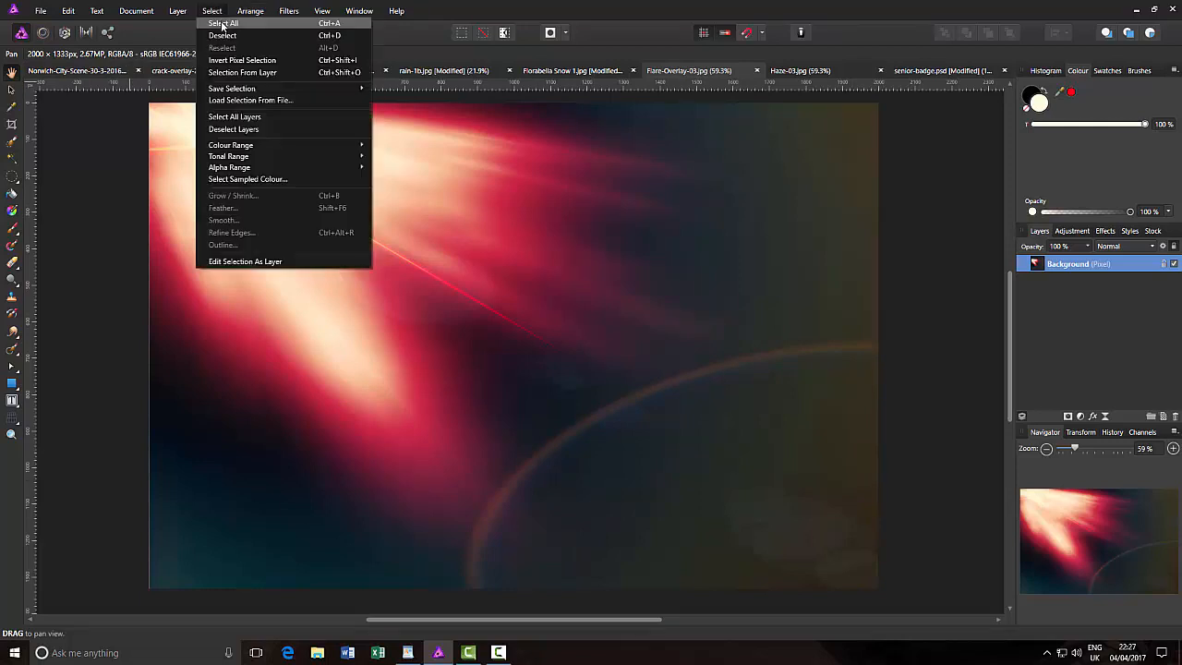
click(223, 24)
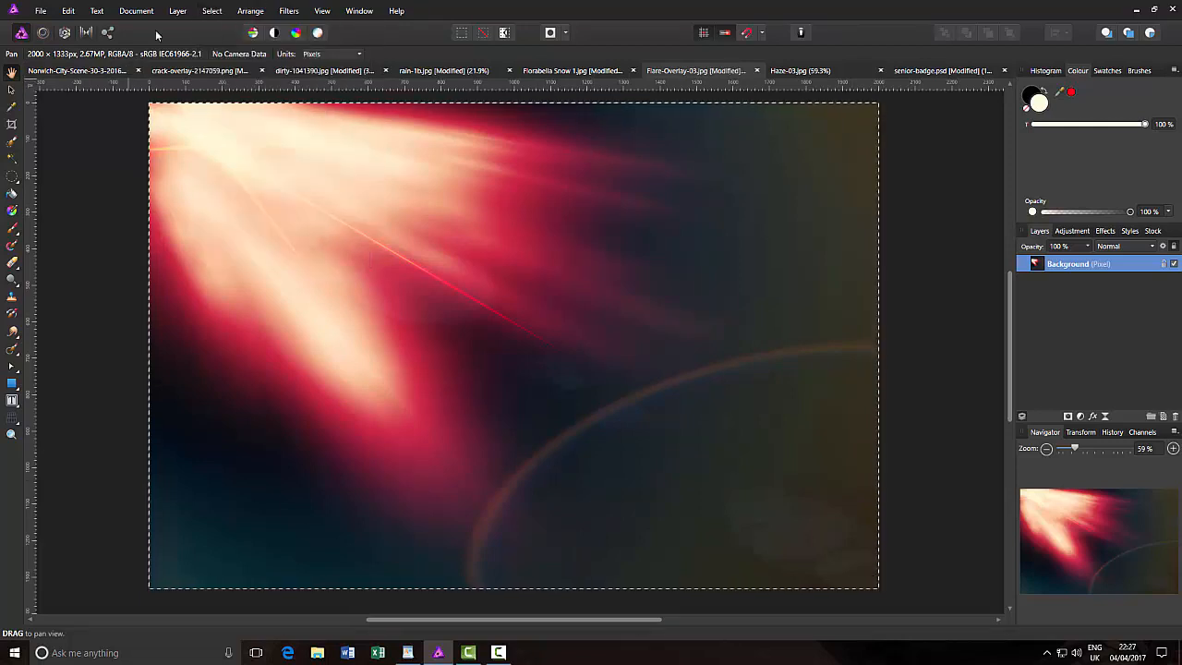
click(68, 11)
click(73, 53)
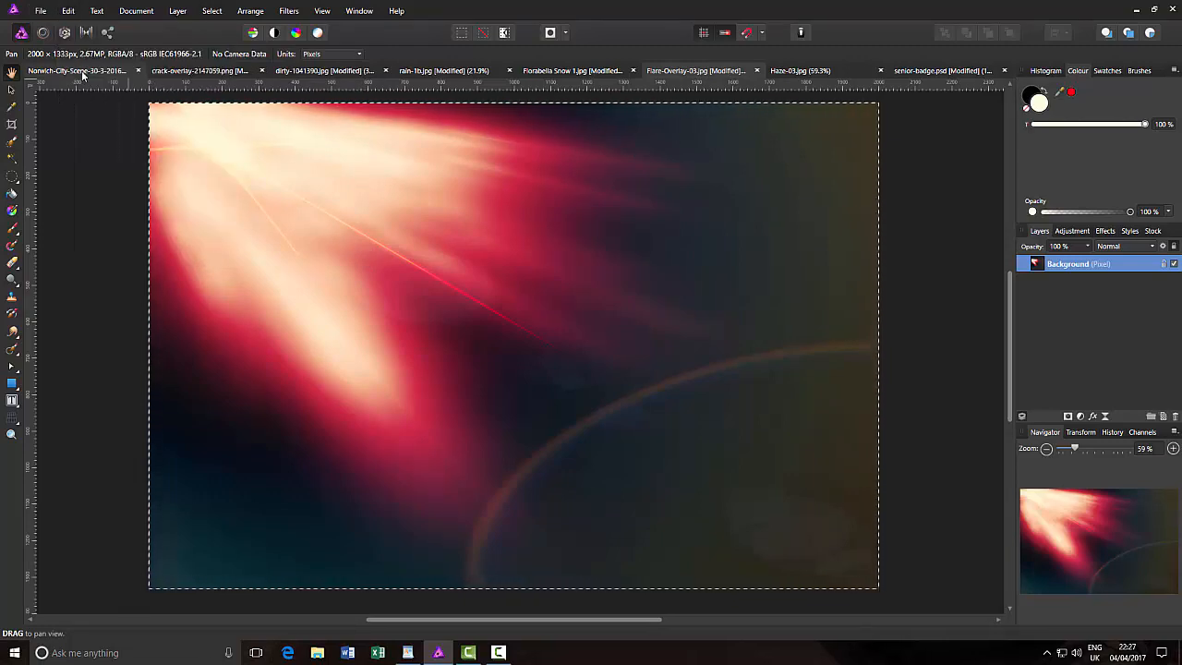
Step: Paste the flare image into the Norwich document as the topmost layer and scale it to cover the whole photo
click(81, 71)
click(69, 12)
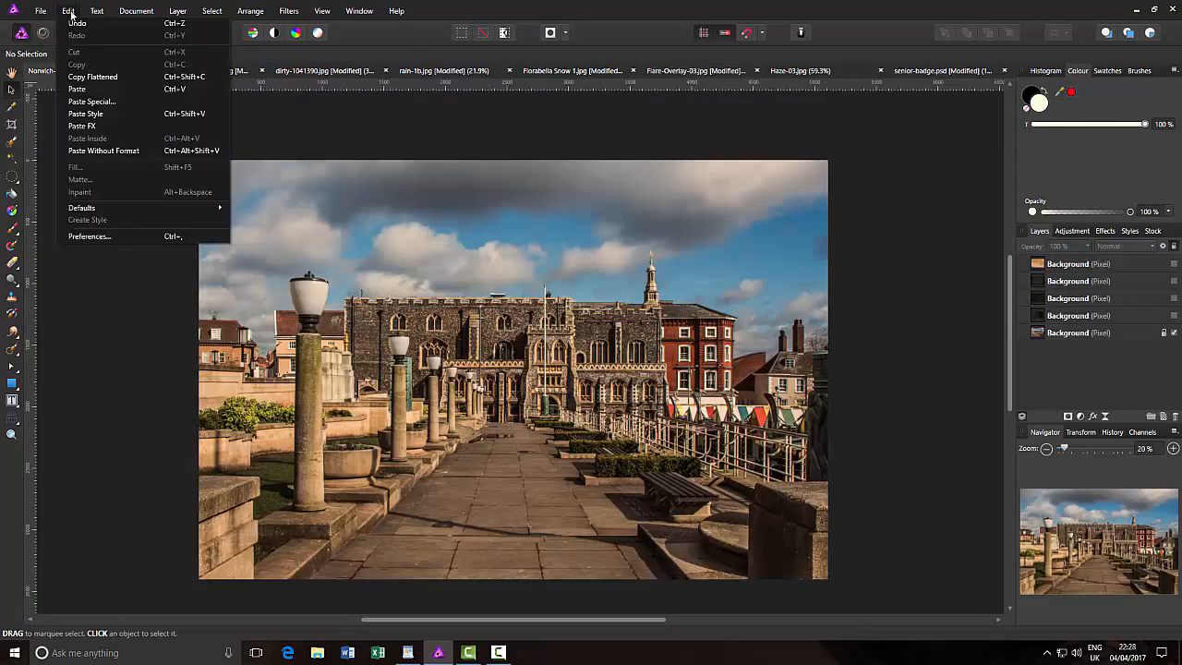
click(84, 89)
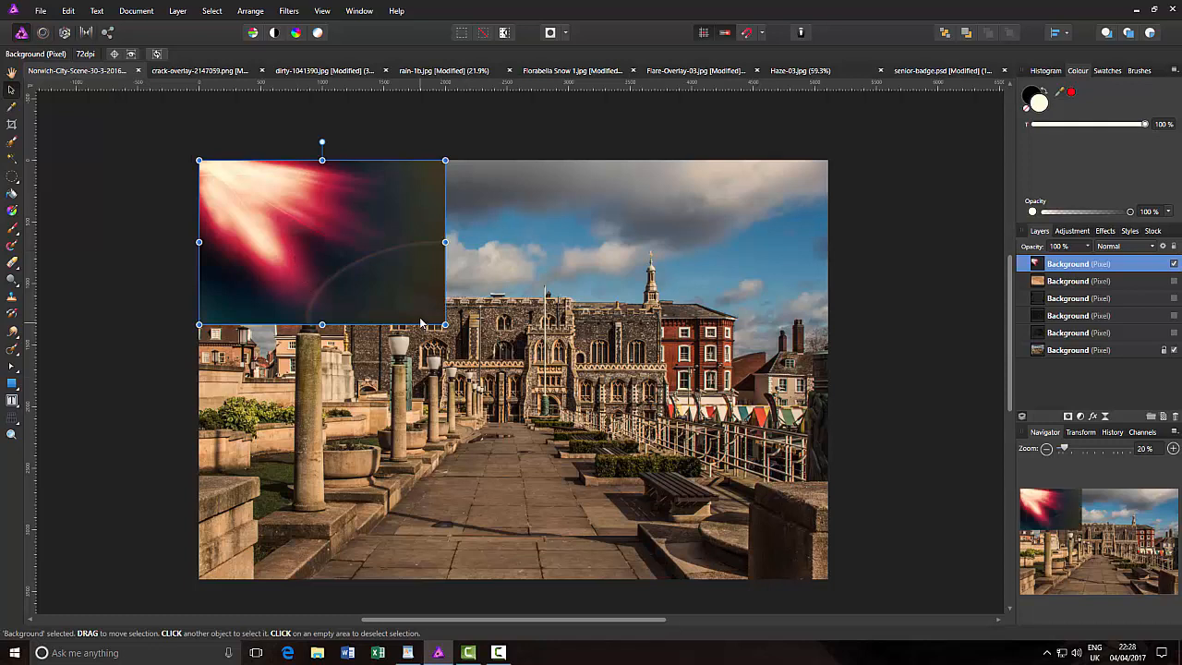
drag(446, 325, 832, 581)
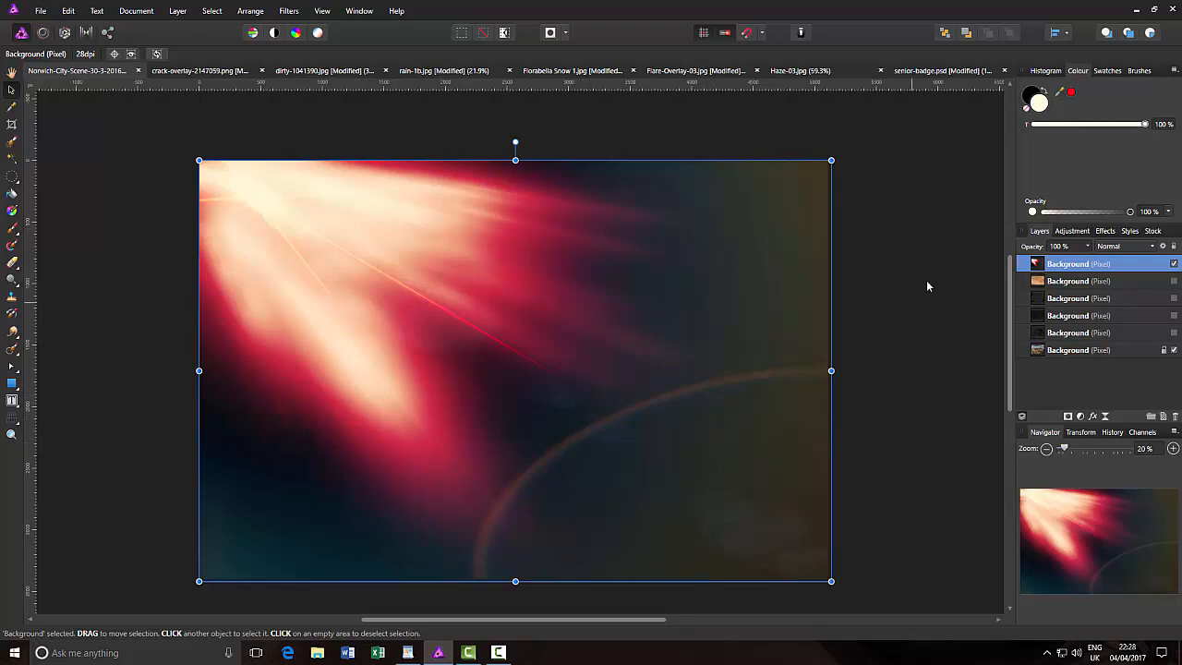
Step: Set the flare layer's blend mode to Overlay and preview alternative blend modes for comparison
click(1151, 247)
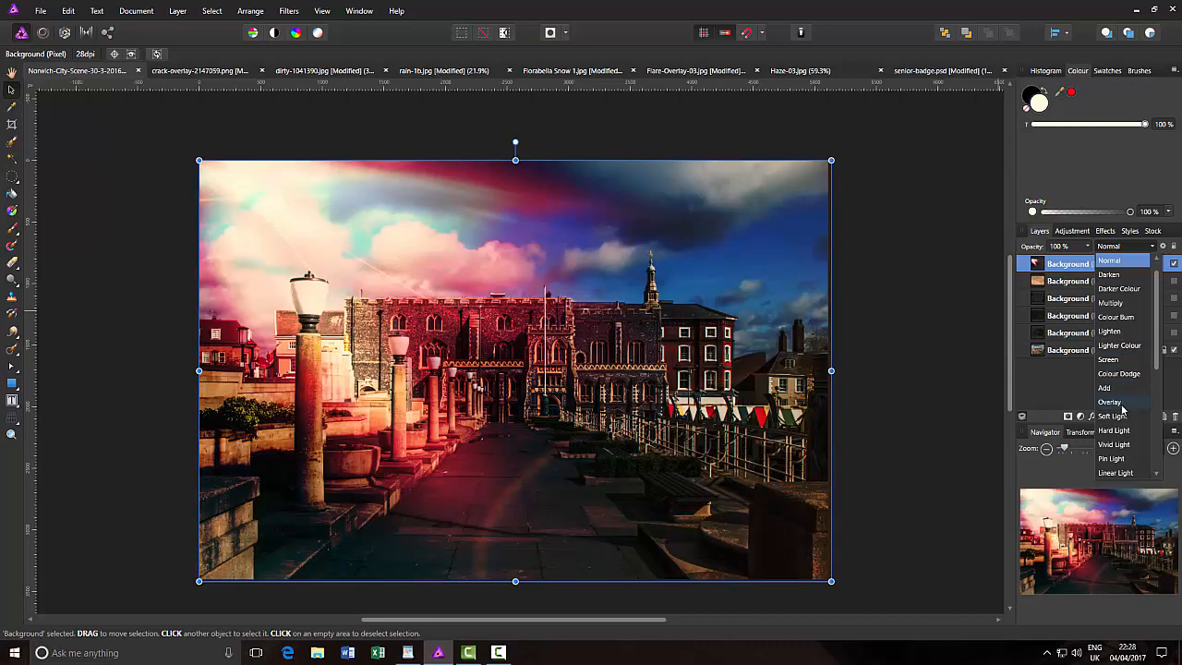
click(1110, 403)
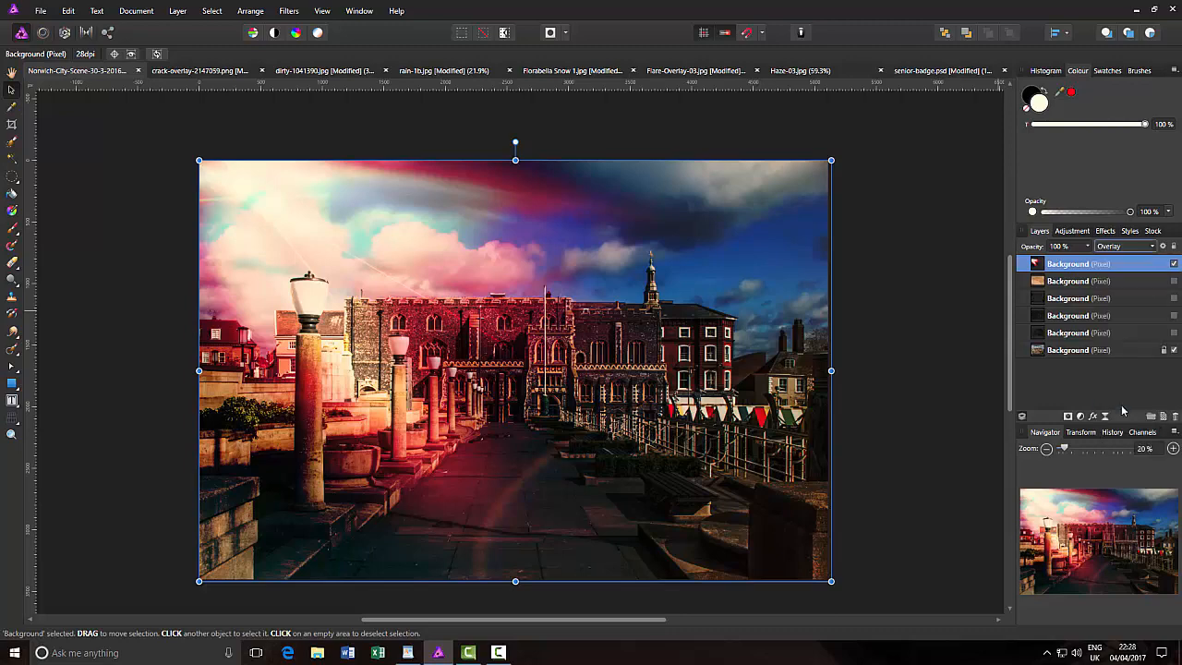
click(1152, 247)
click(1154, 248)
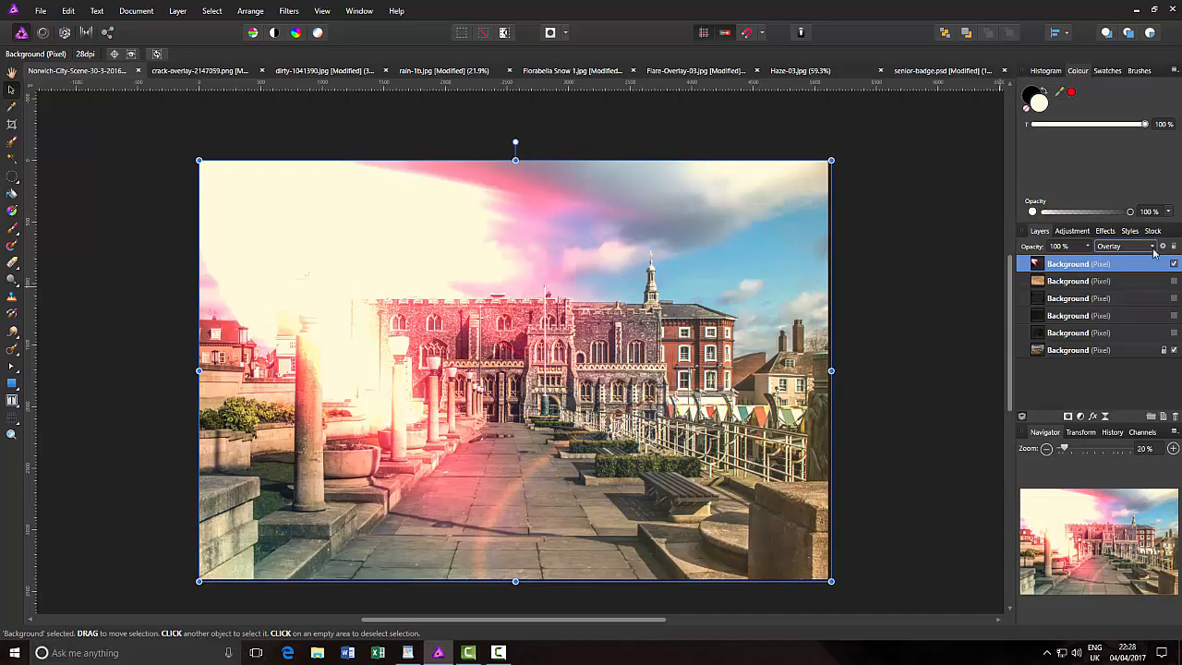
click(1153, 247)
click(1117, 263)
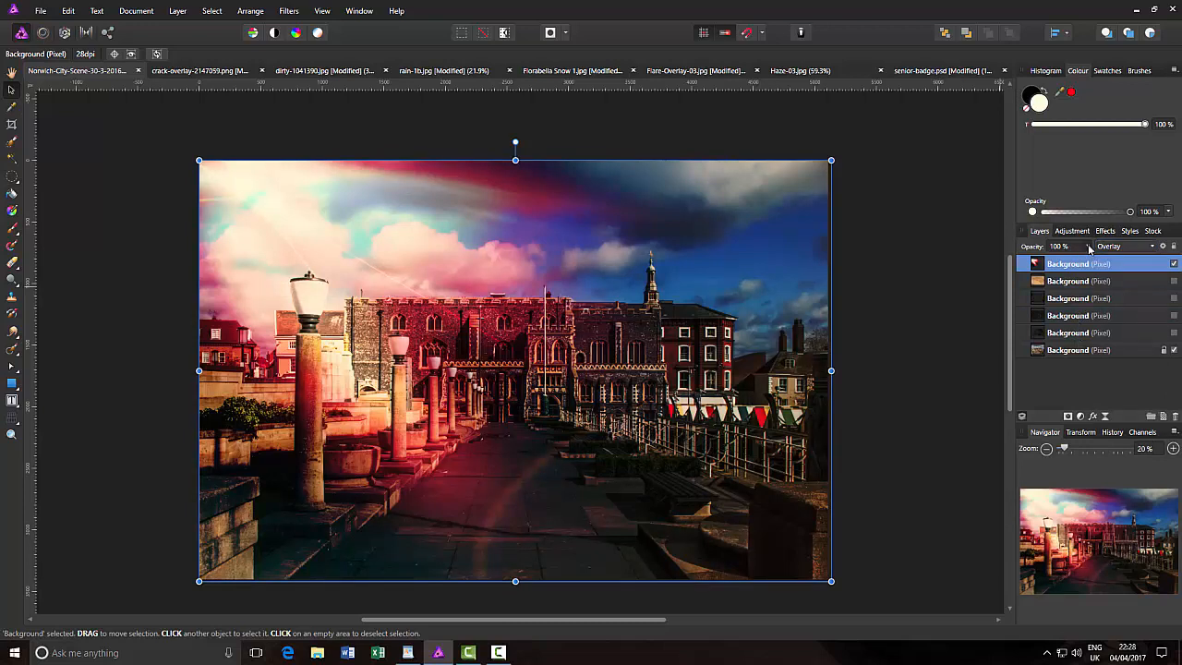
Step: Lower the flare layer's opacity to 61% and deselect the layer
drag(1089, 257, 1058, 260)
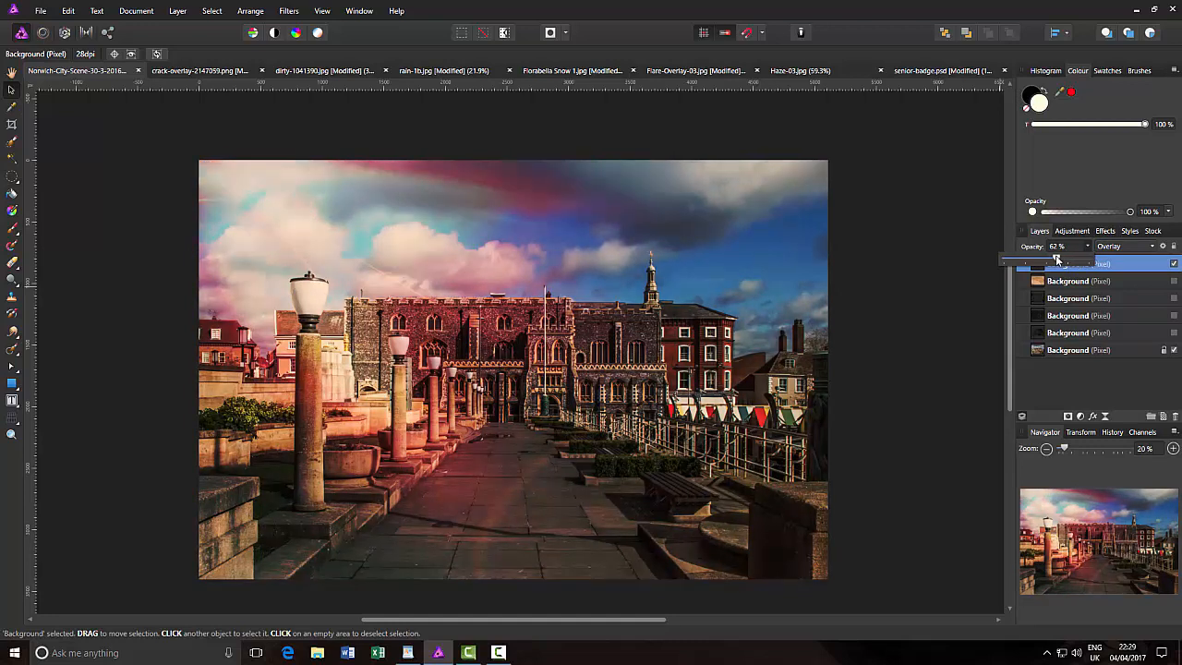
drag(1058, 260, 1057, 260)
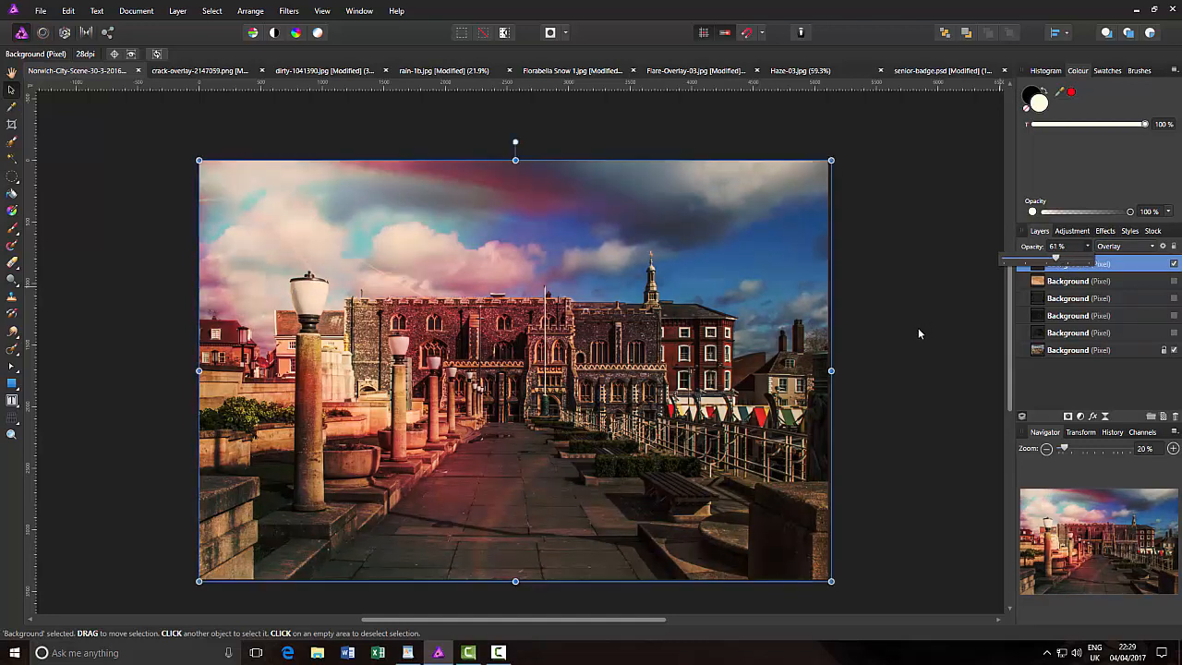
click(942, 323)
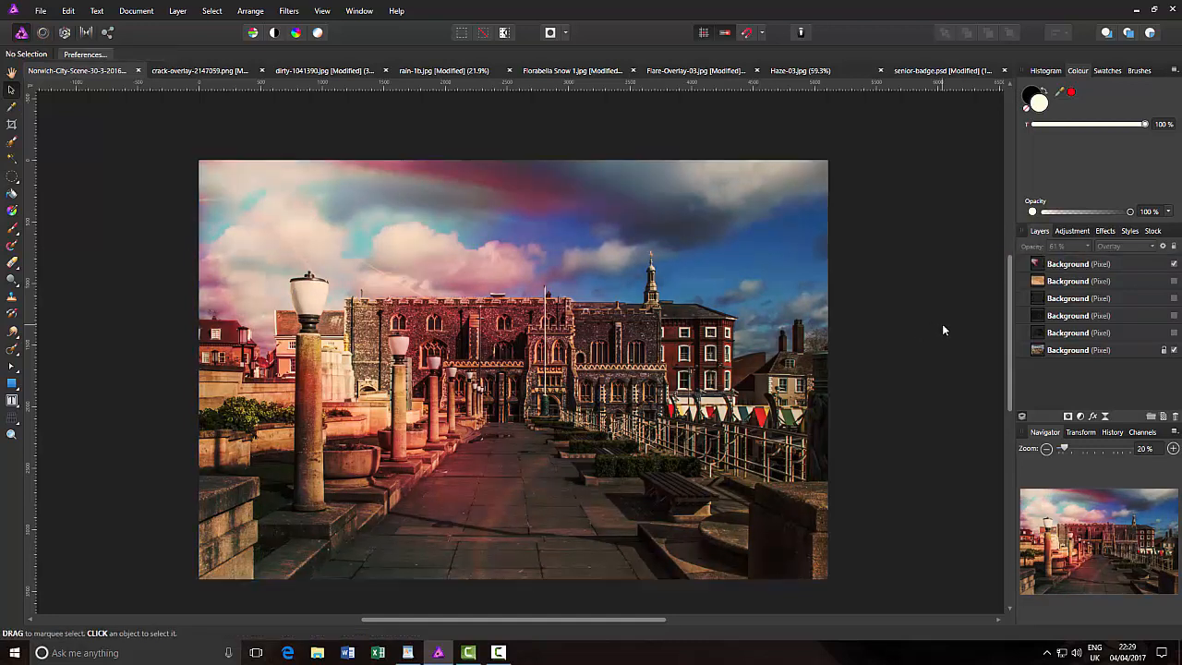
Step: Select the entire Haze-03.jpg image and copy it
click(776, 72)
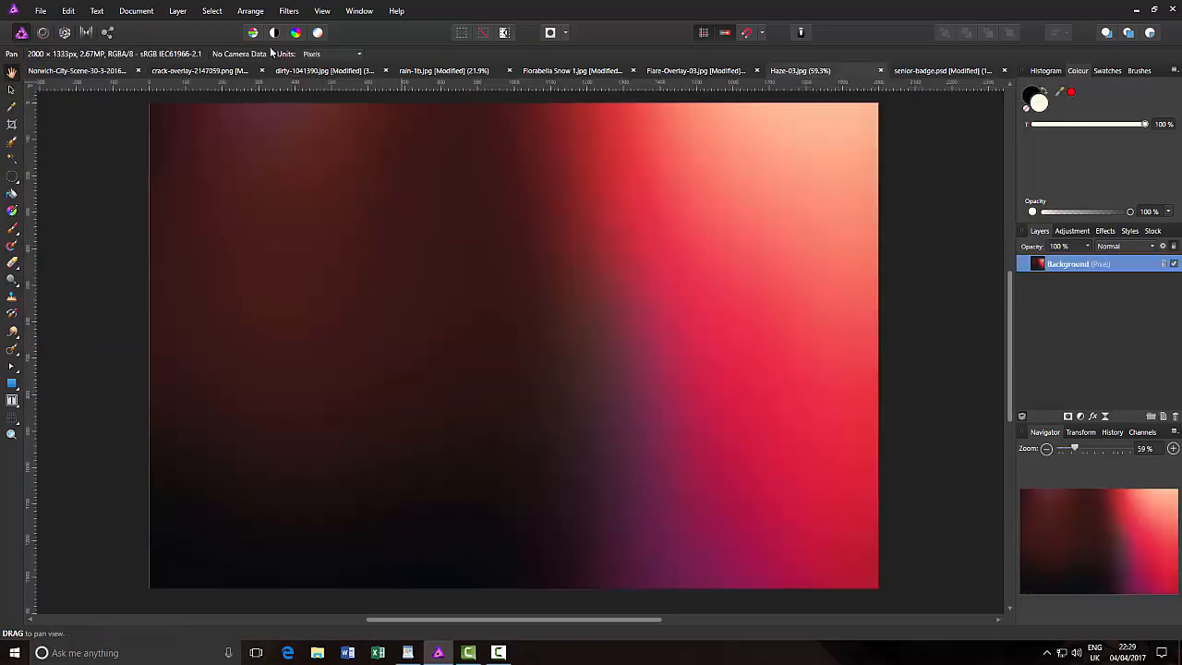
click(216, 11)
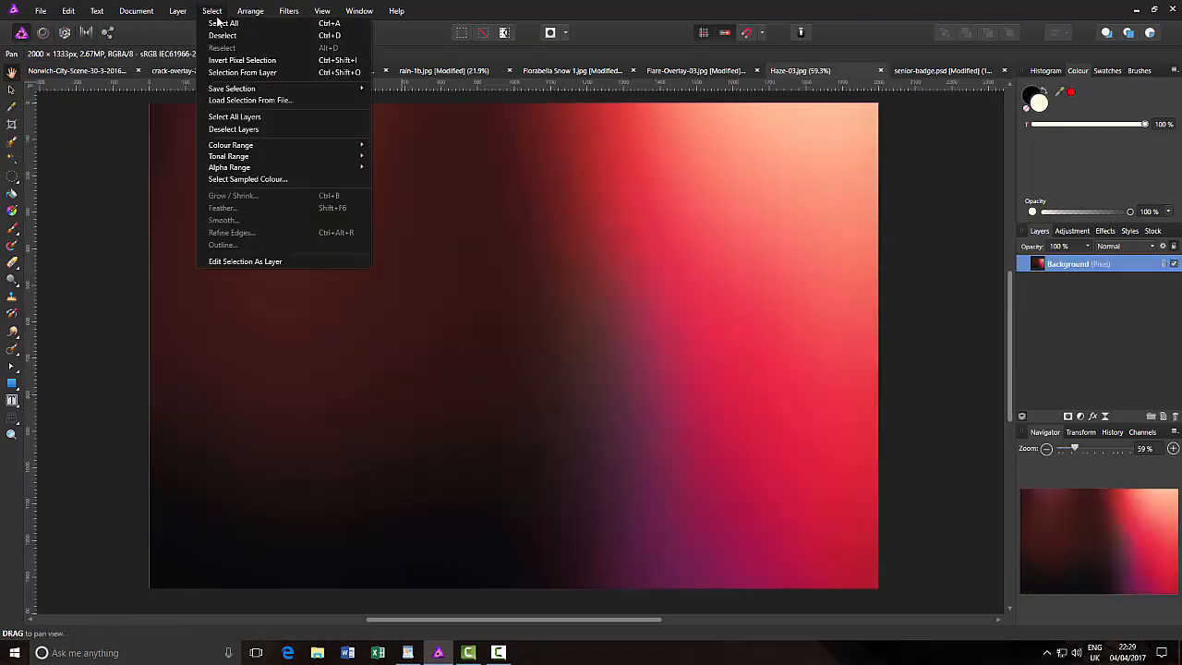
click(222, 24)
click(70, 11)
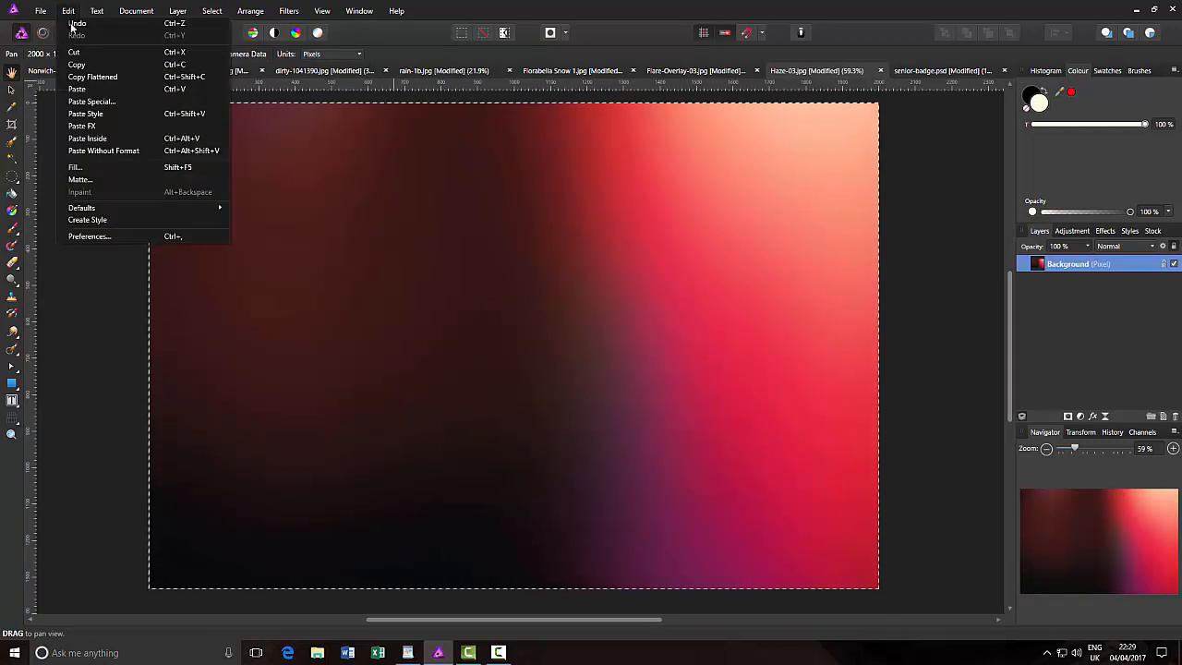
click(77, 65)
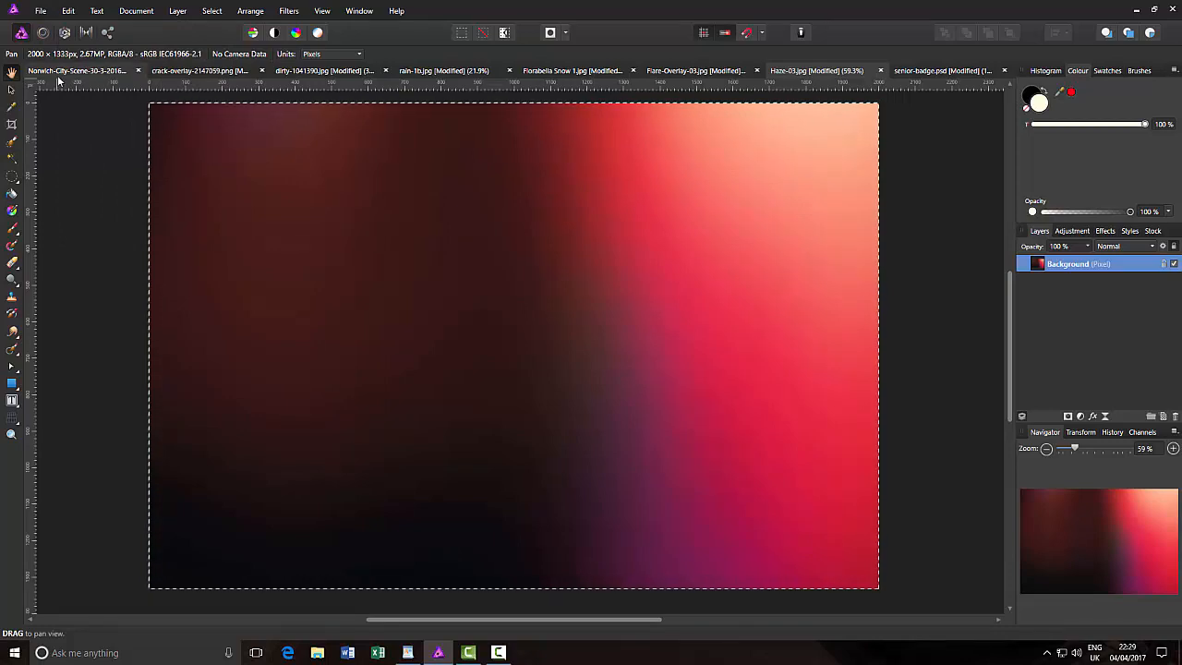
Step: Paste the copied haze image into the Norwich document as the topmost layer and scale it to cover the whole photo
click(57, 72)
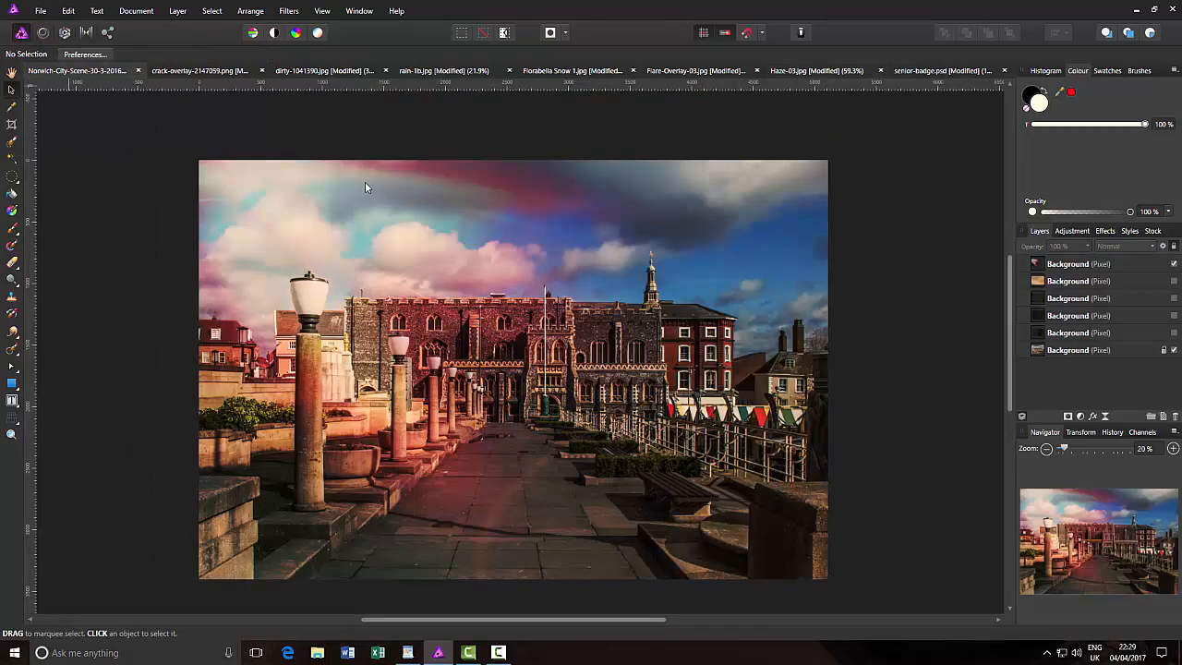
click(72, 13)
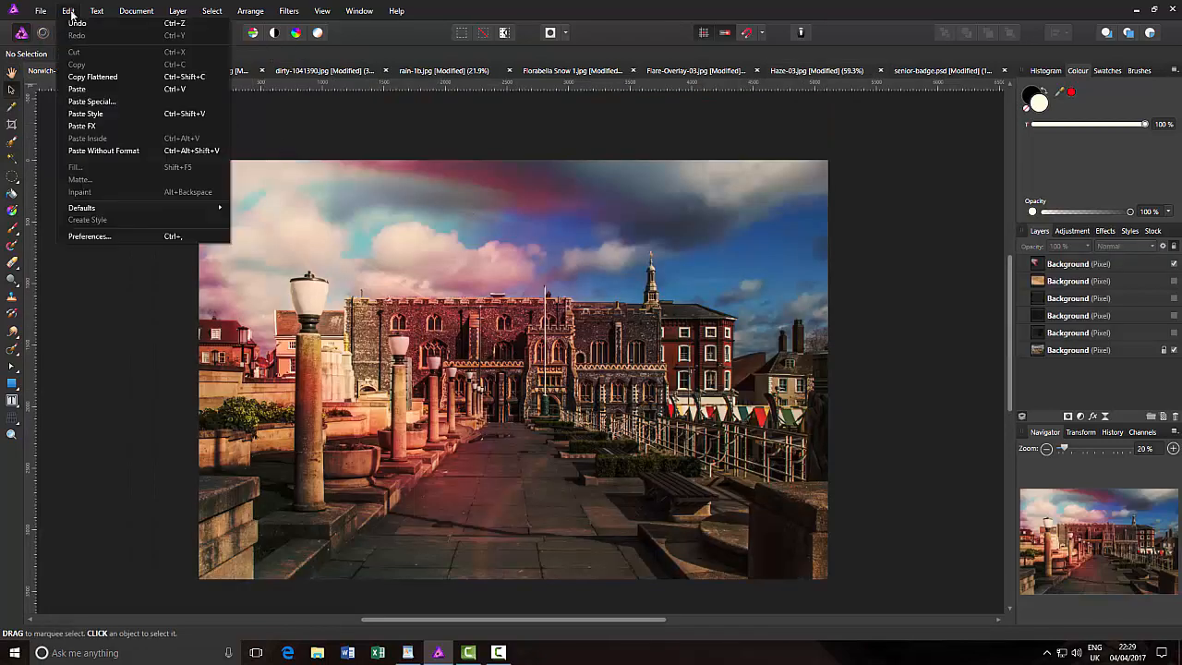
click(76, 95)
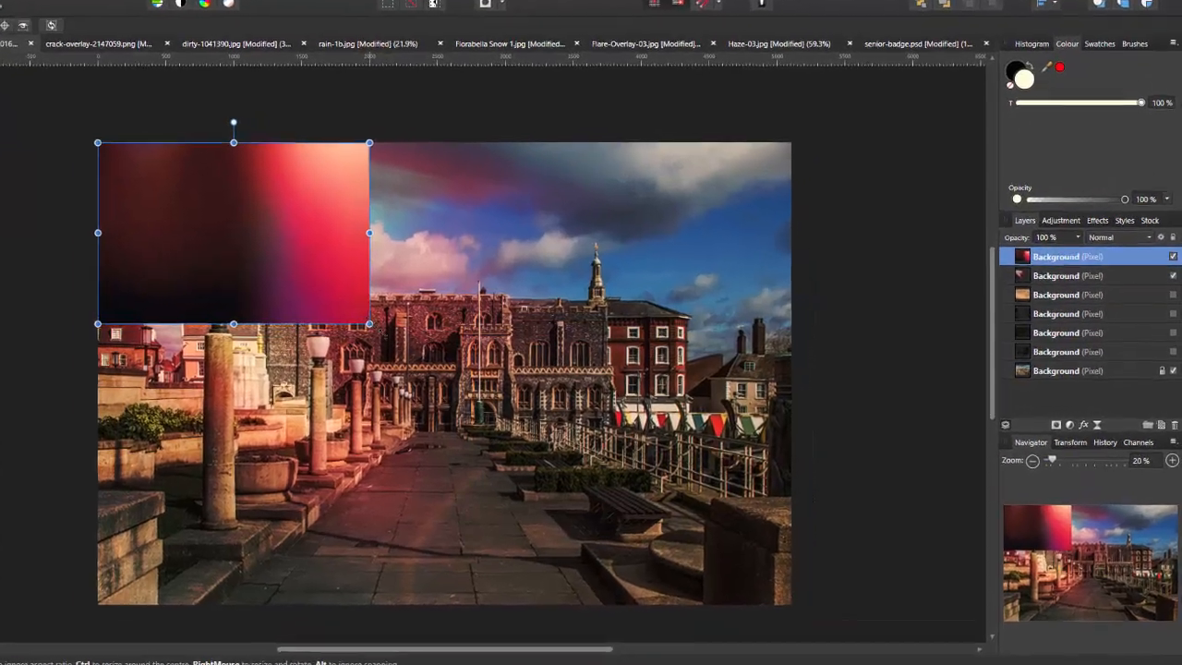
drag(445, 324, 736, 517)
drag(704, 470, 821, 545)
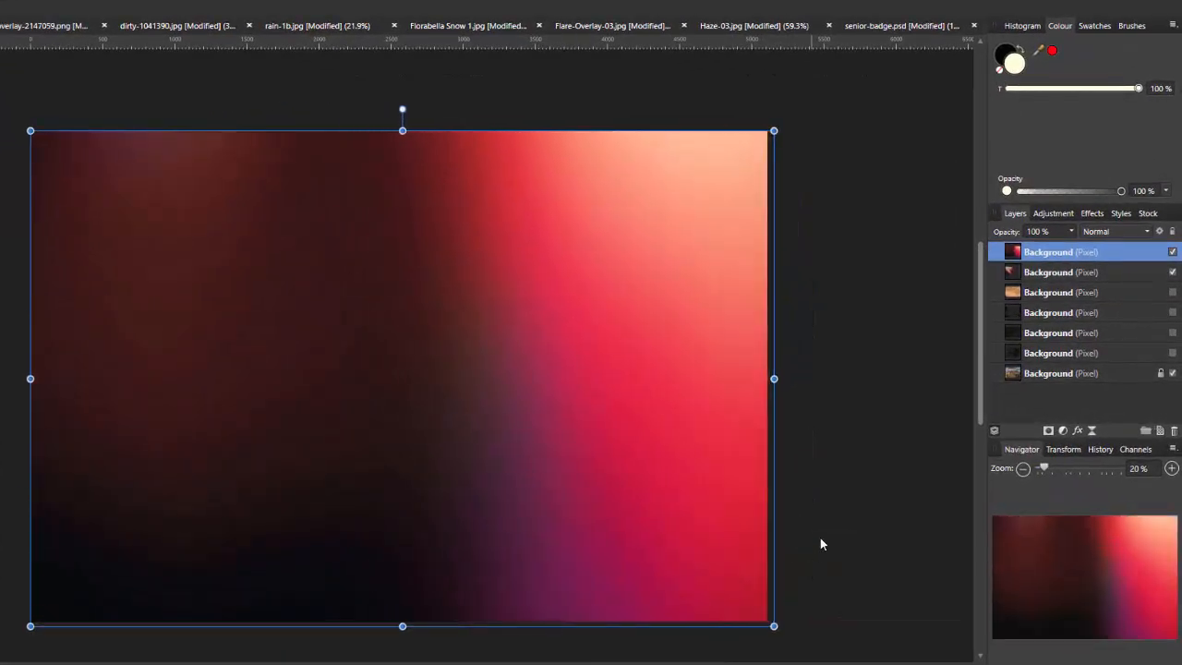
Step: Set the haze layer's blend mode to Soft Light, deselect it, and hide both the flare and haze layers
click(1148, 236)
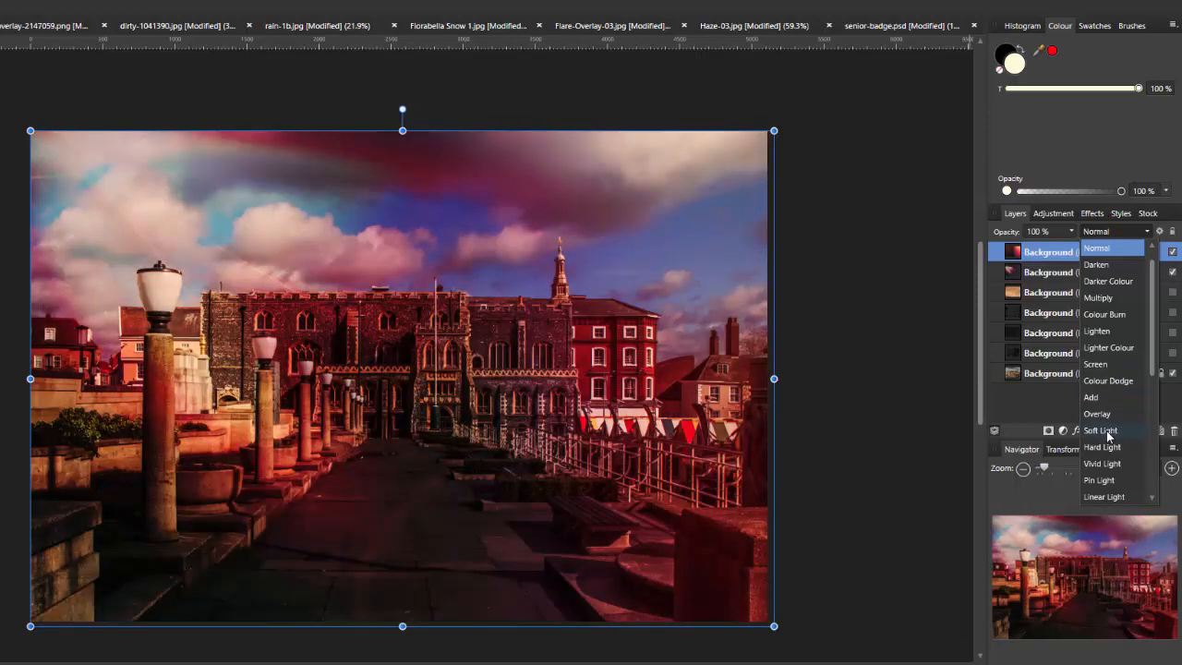
click(1109, 434)
click(860, 358)
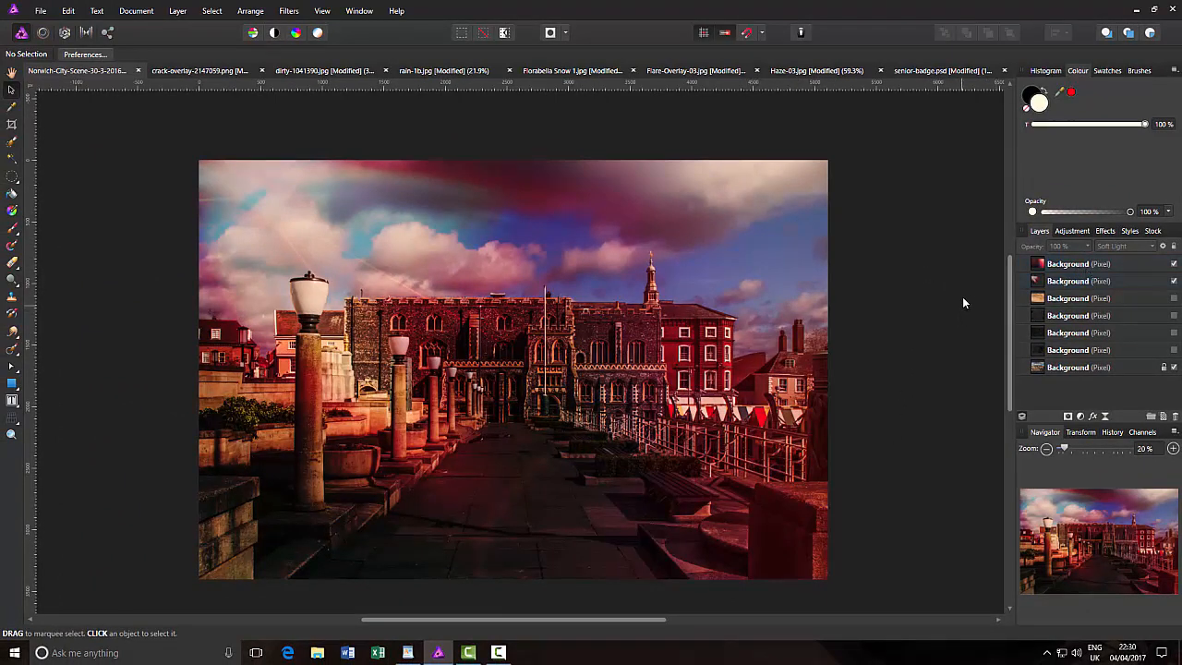
click(1174, 280)
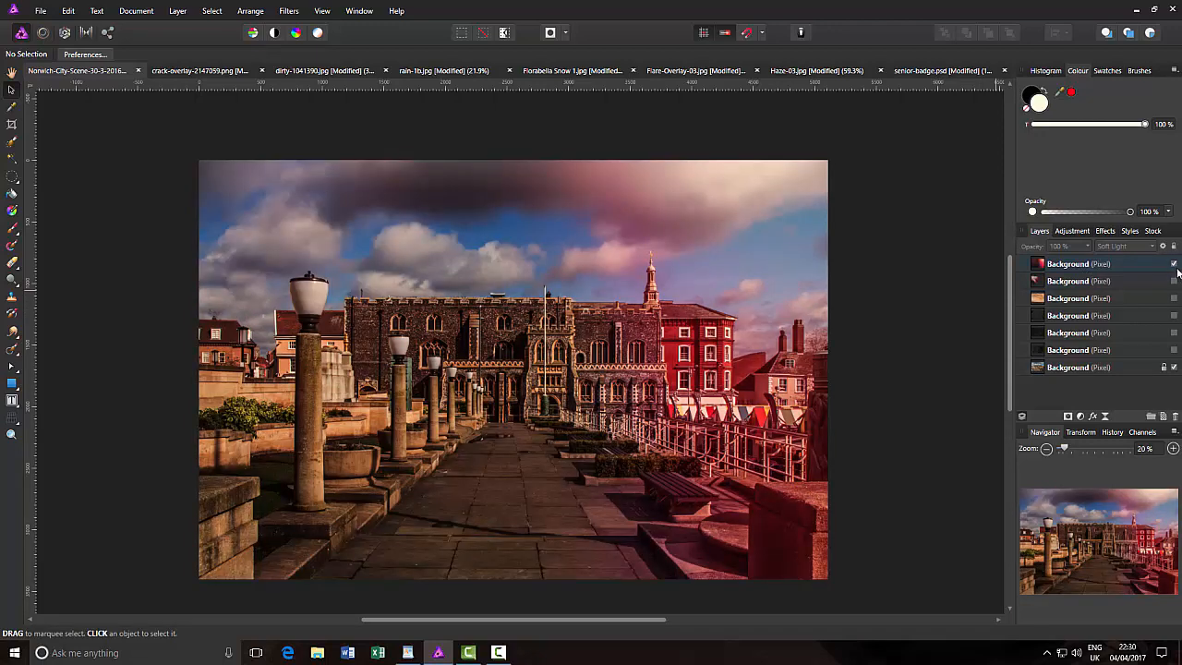
click(1174, 265)
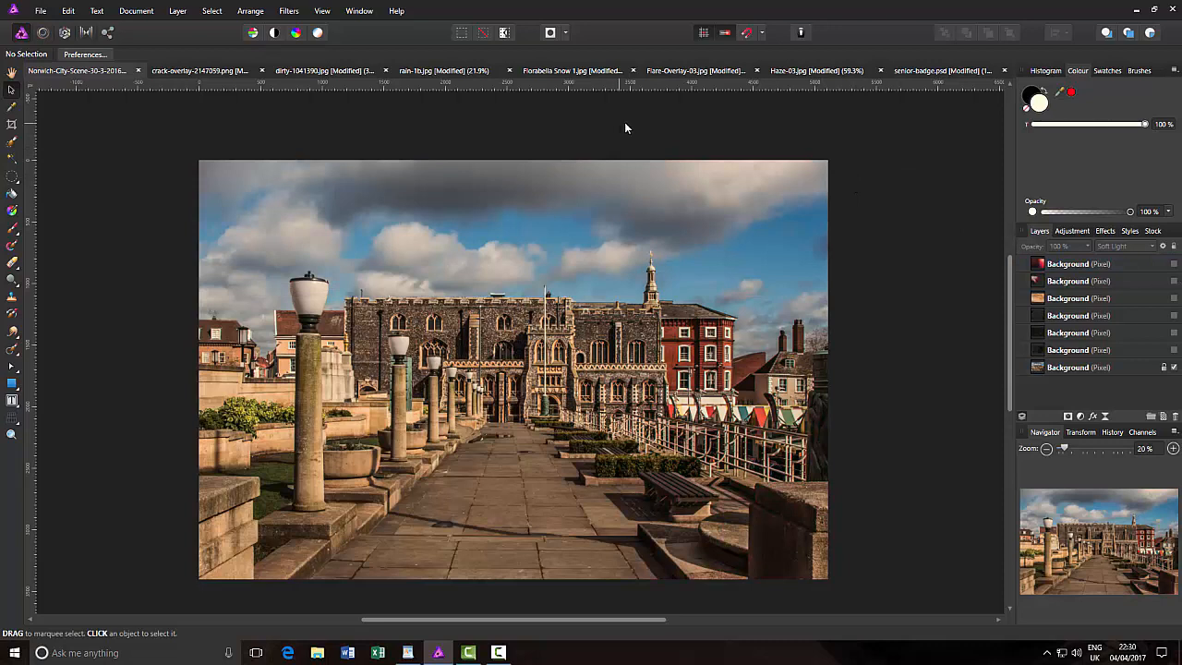
Step: Open the recent file CS Starburst Overlay 1.jpg, select the entire image and copy it
click(42, 12)
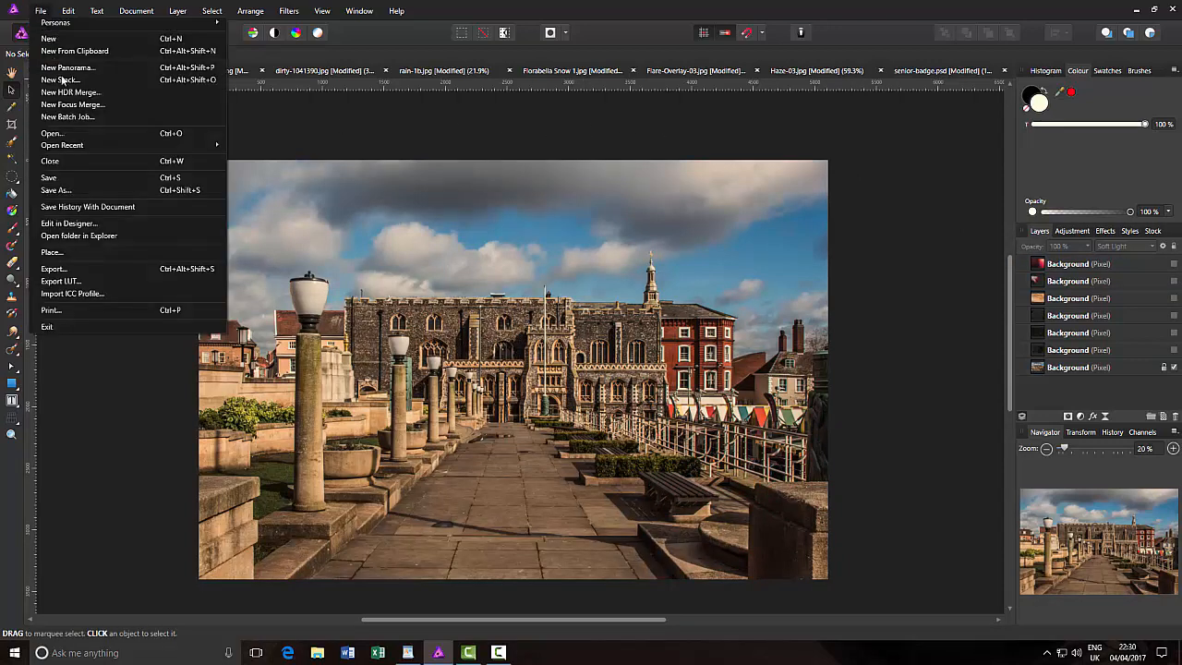
mouse_move(172, 146)
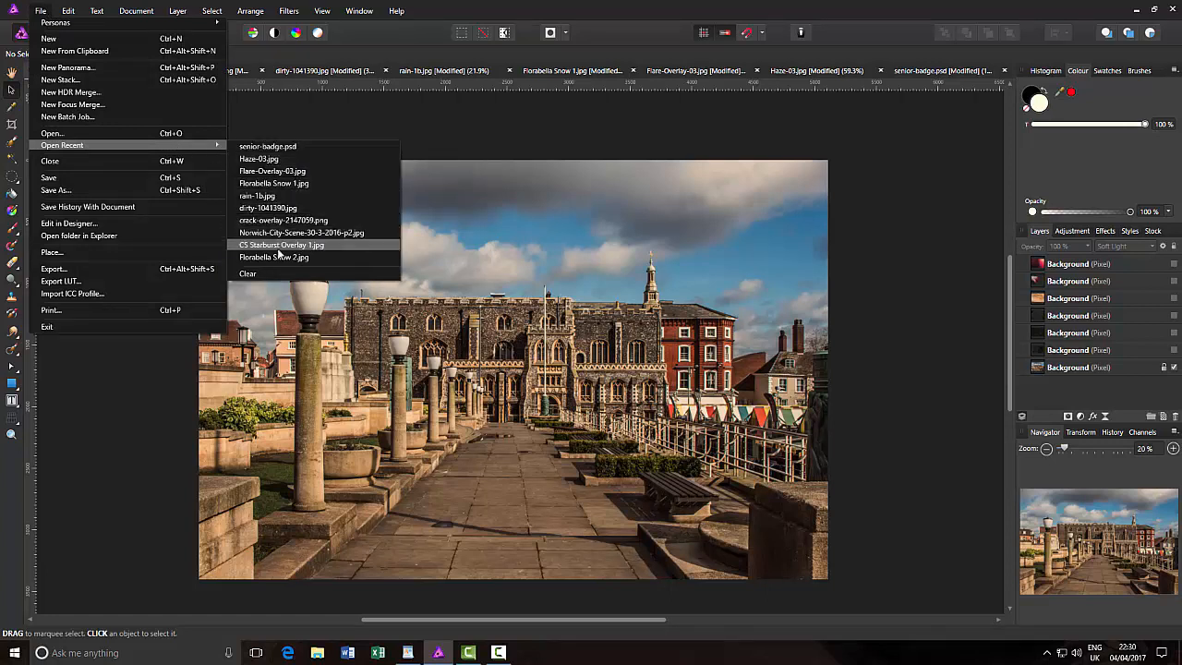
click(271, 247)
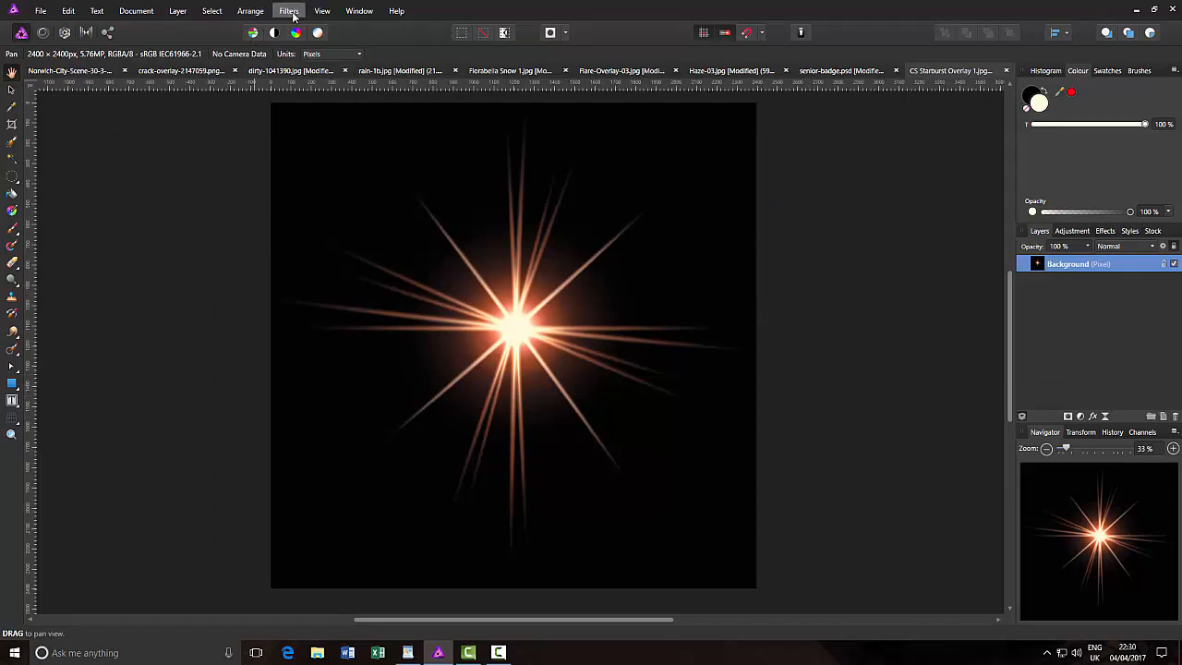
click(208, 16)
click(217, 24)
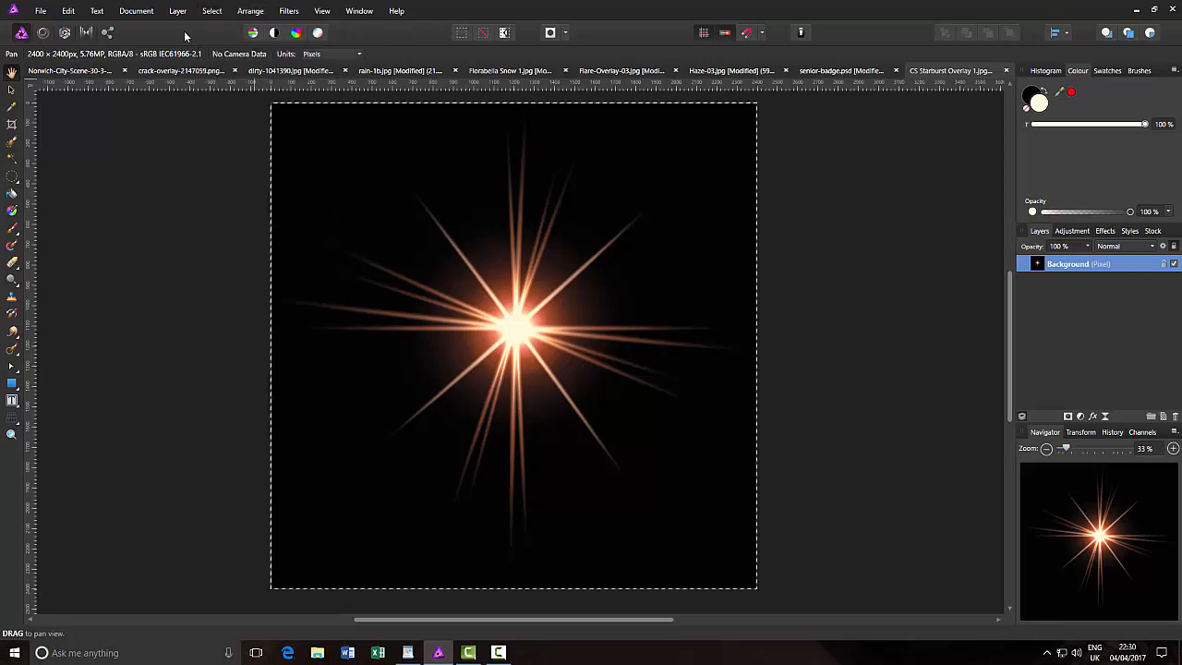
click(70, 12)
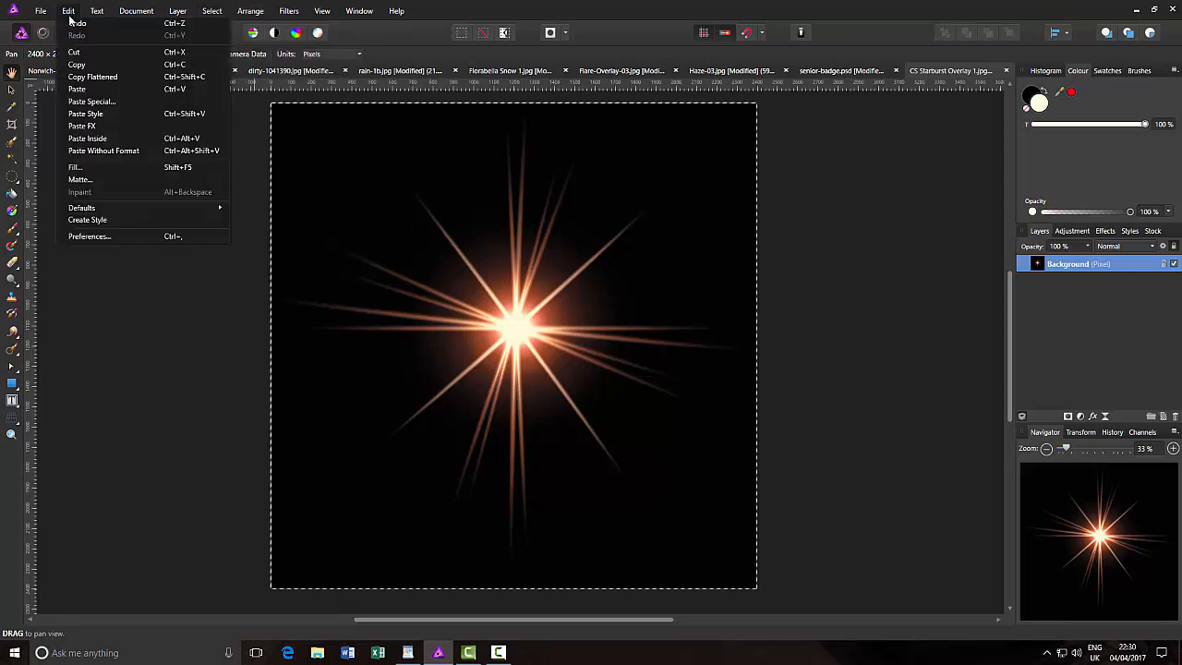
click(77, 64)
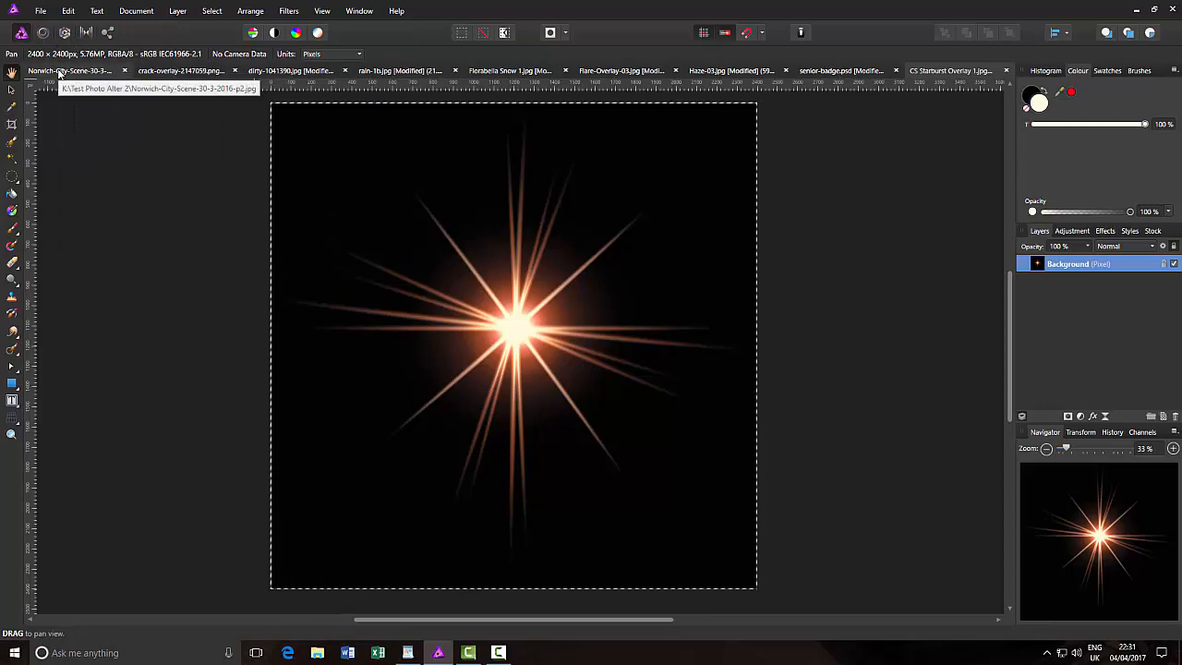
Step: Paste the starburst into the Norwich document as the topmost layer and set its blend mode to Screen
click(84, 71)
click(68, 11)
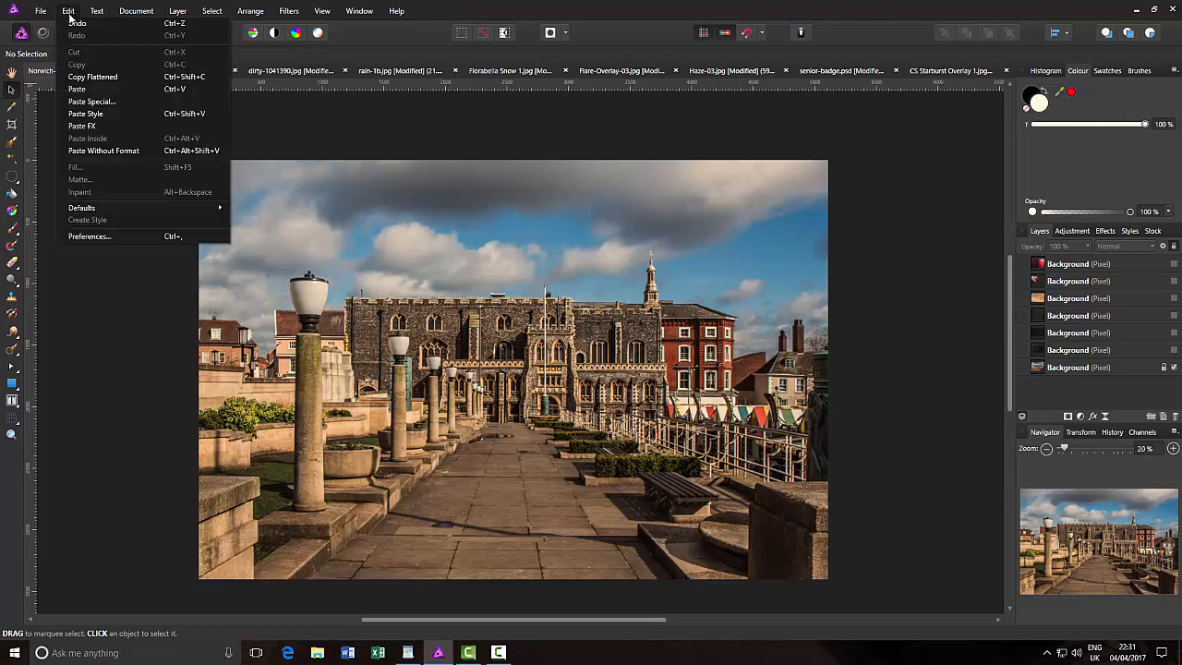
click(135, 93)
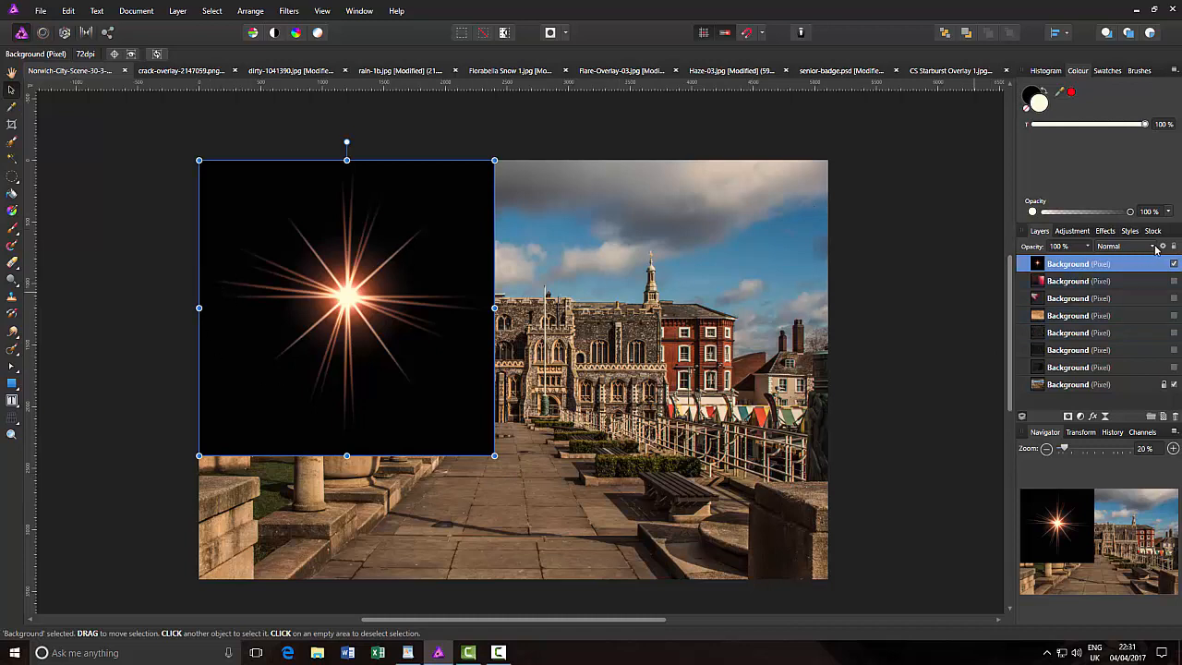
click(1154, 249)
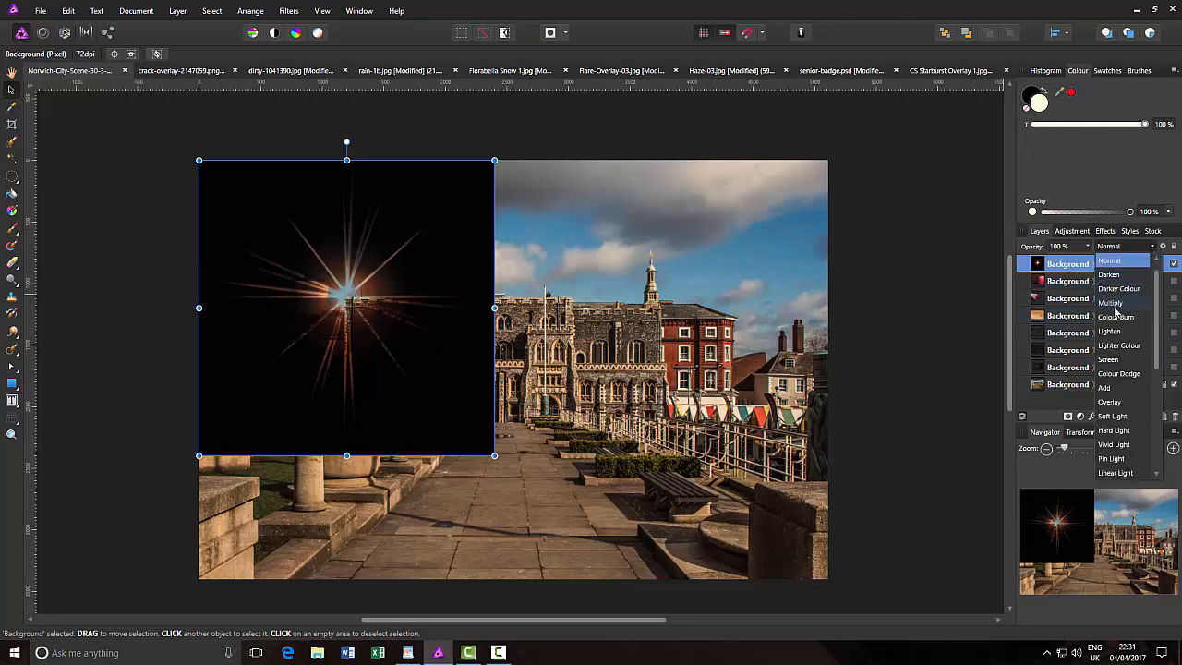
click(1108, 359)
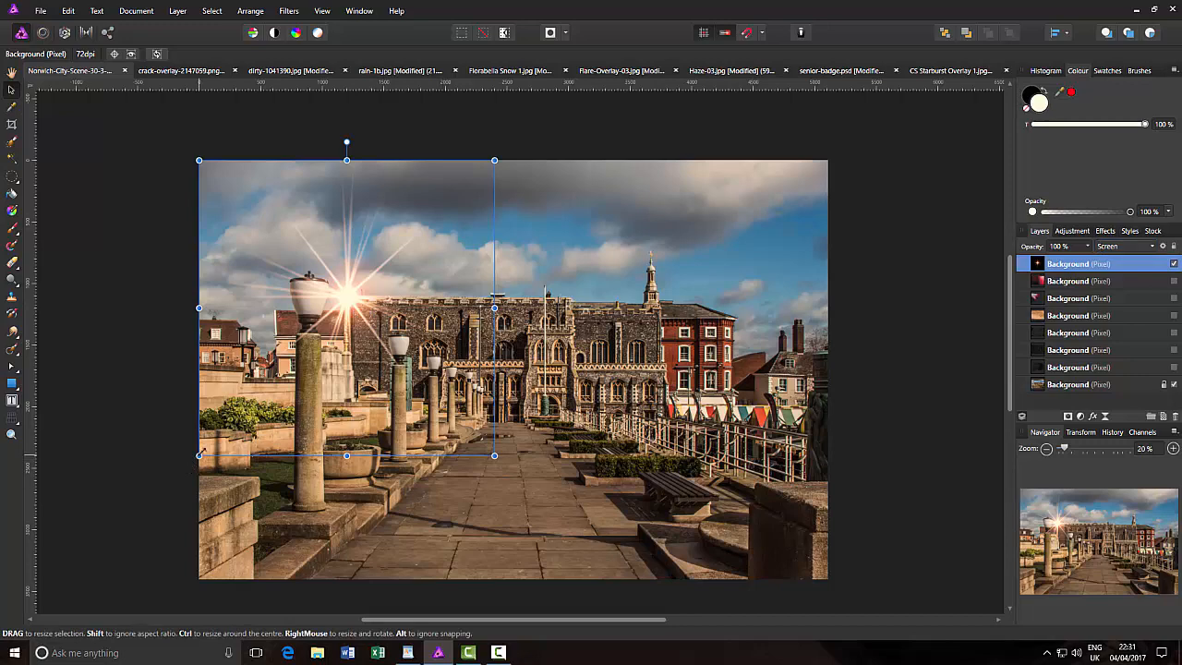
Step: Shrink the starburst, place it on the upper right edge of the large foreground lamp, and hide its layer
drag(198, 455, 317, 337)
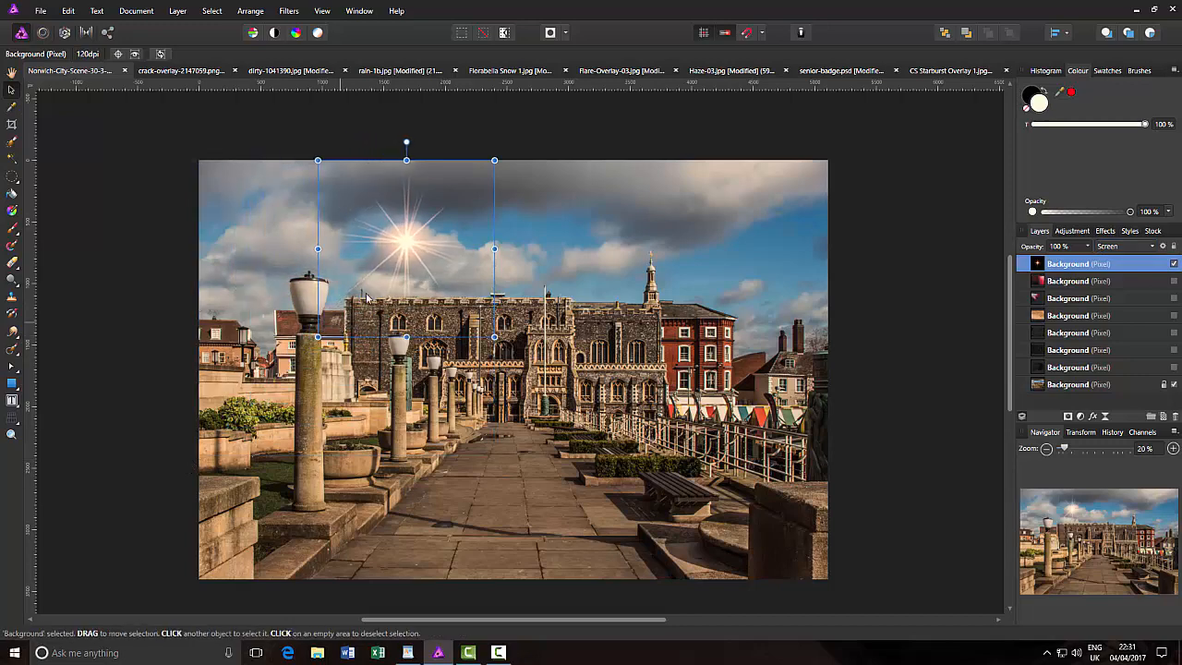
drag(403, 261, 323, 294)
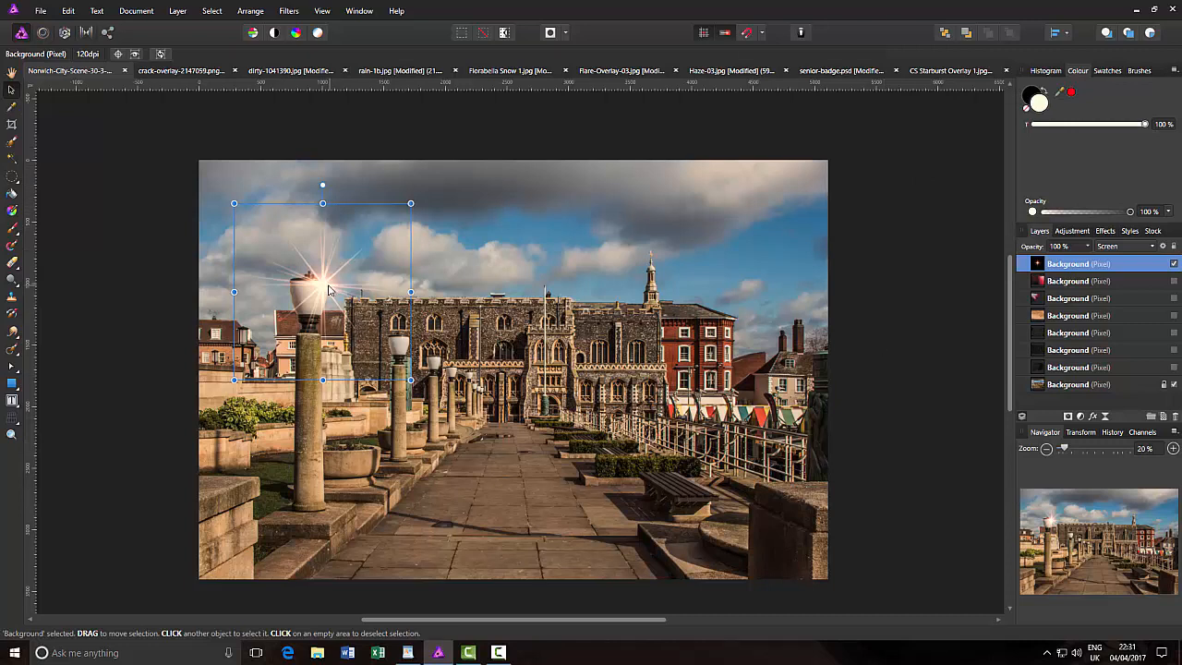
drag(329, 289, 325, 281)
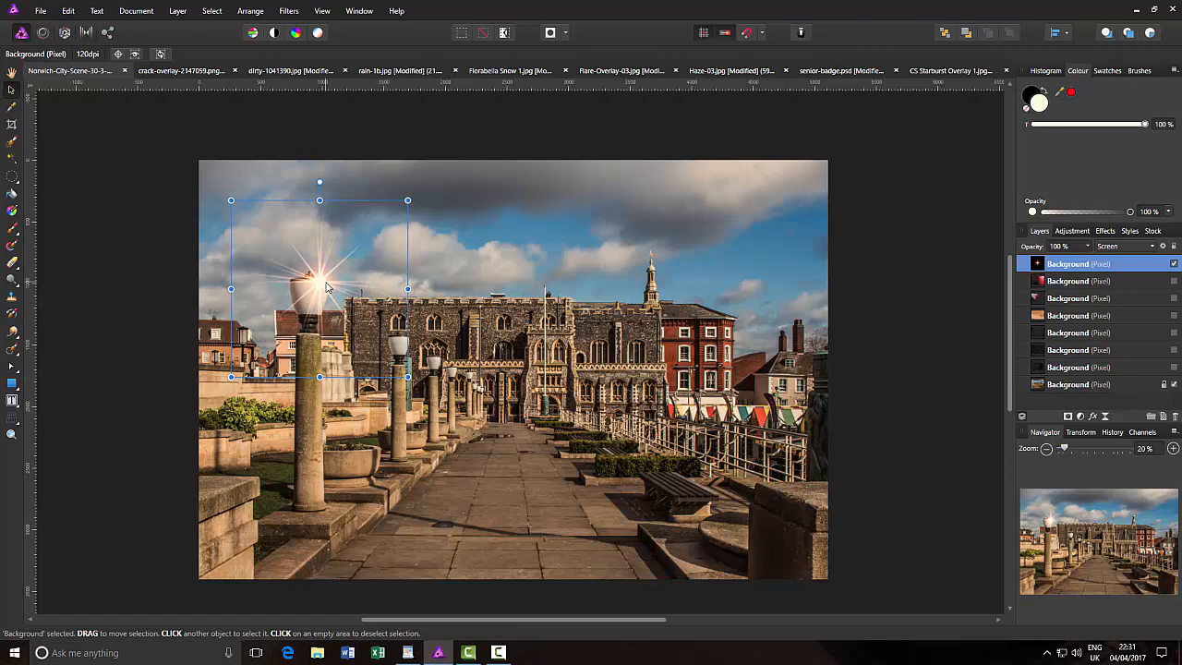
drag(407, 202, 351, 258)
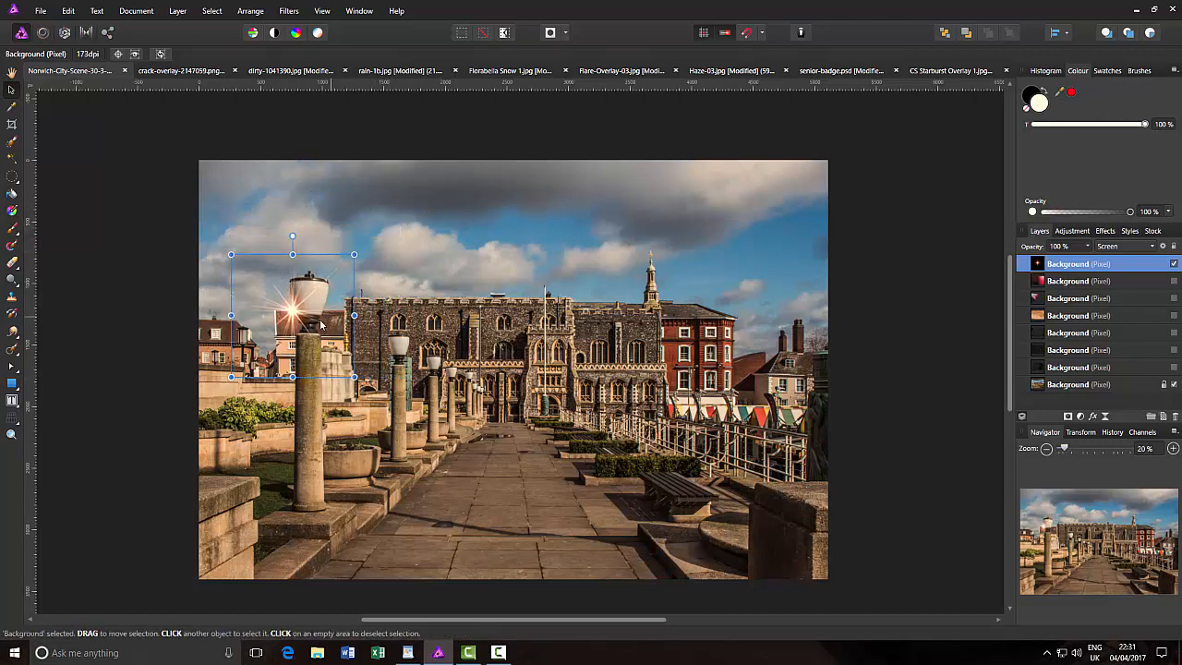
drag(300, 314, 337, 289)
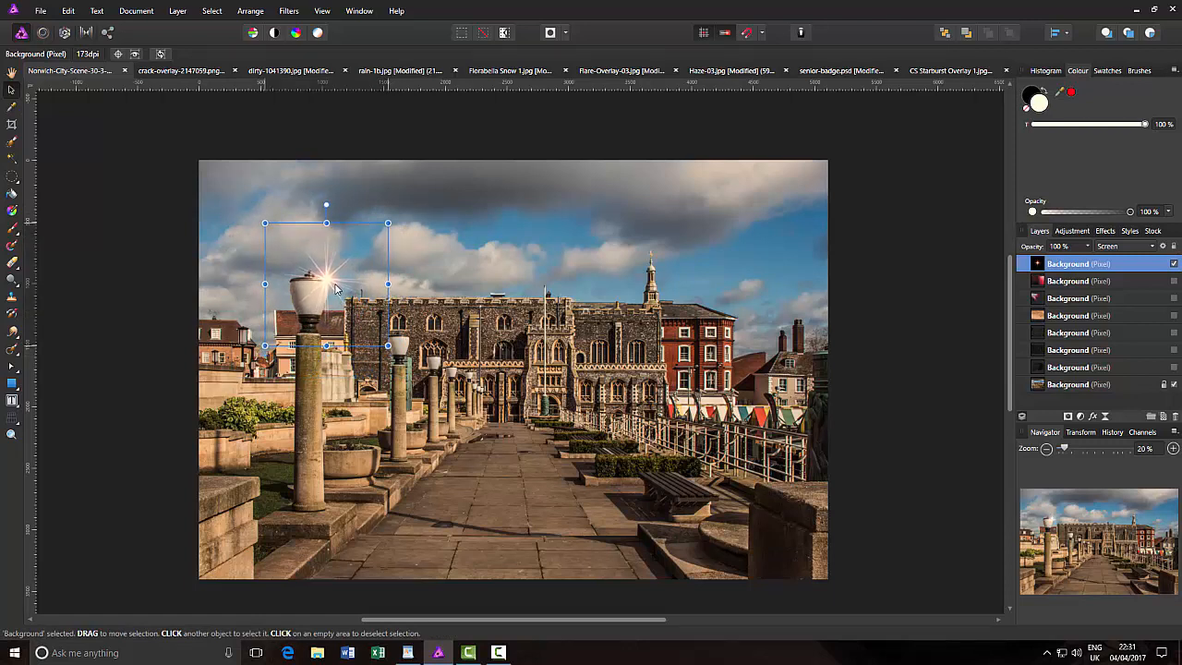
click(915, 315)
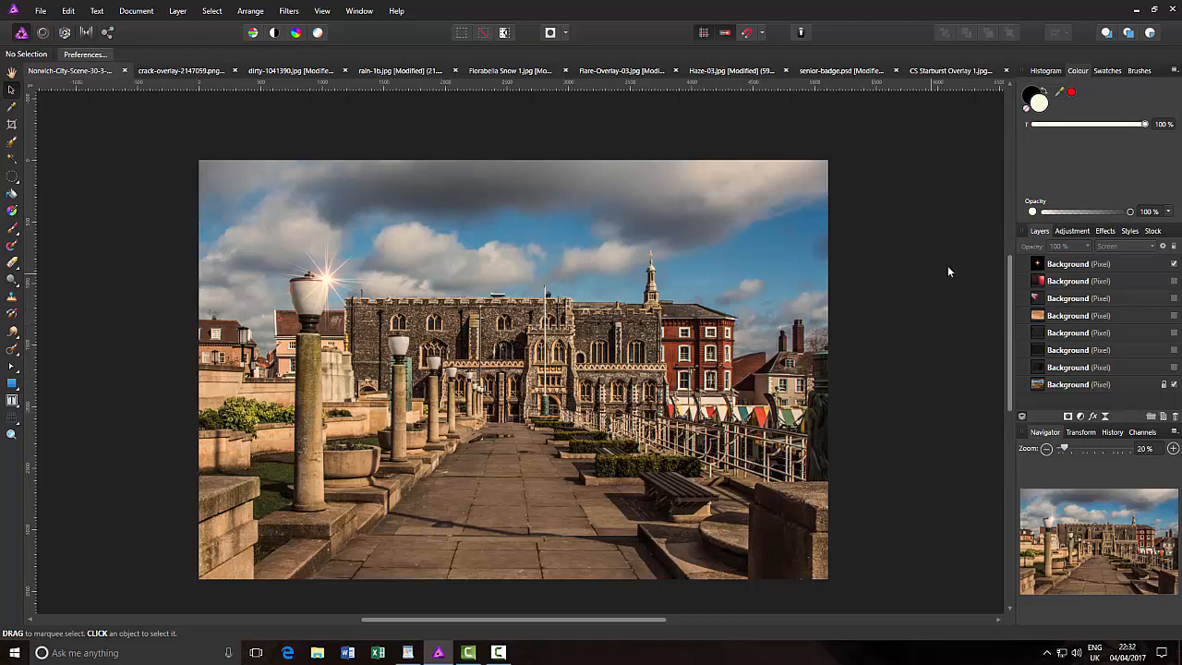
click(1174, 265)
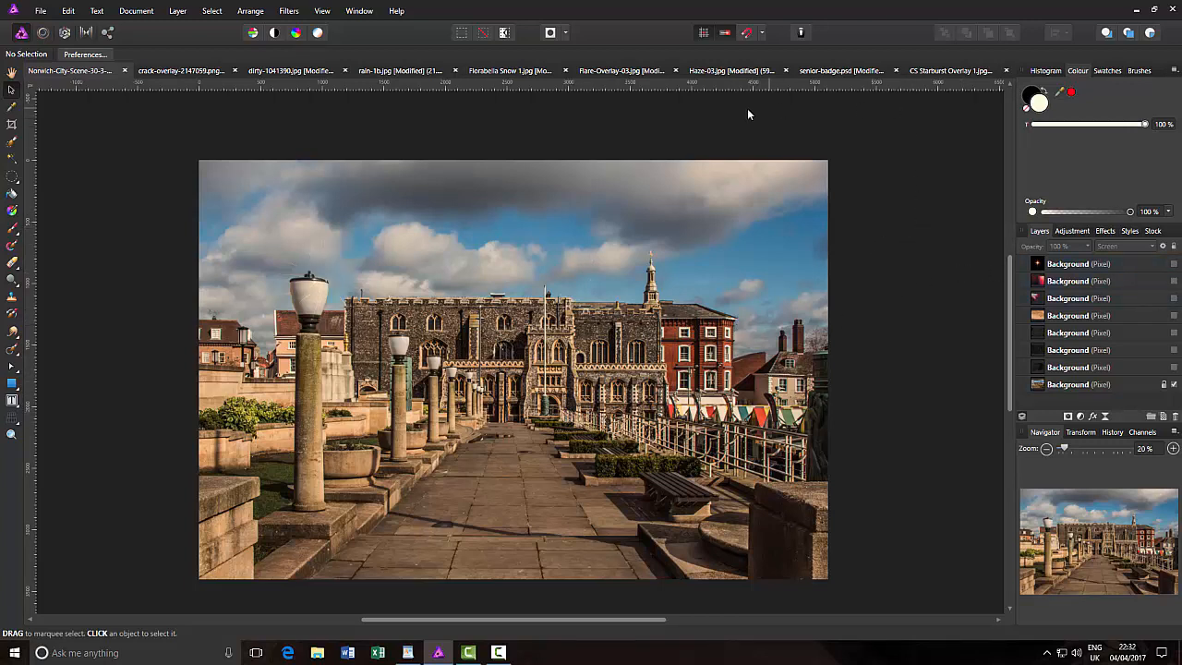
Step: In senior-badge.psd, select all layers from Shape 4 up to class of 2013, leaving out the Background, and copy them
click(830, 74)
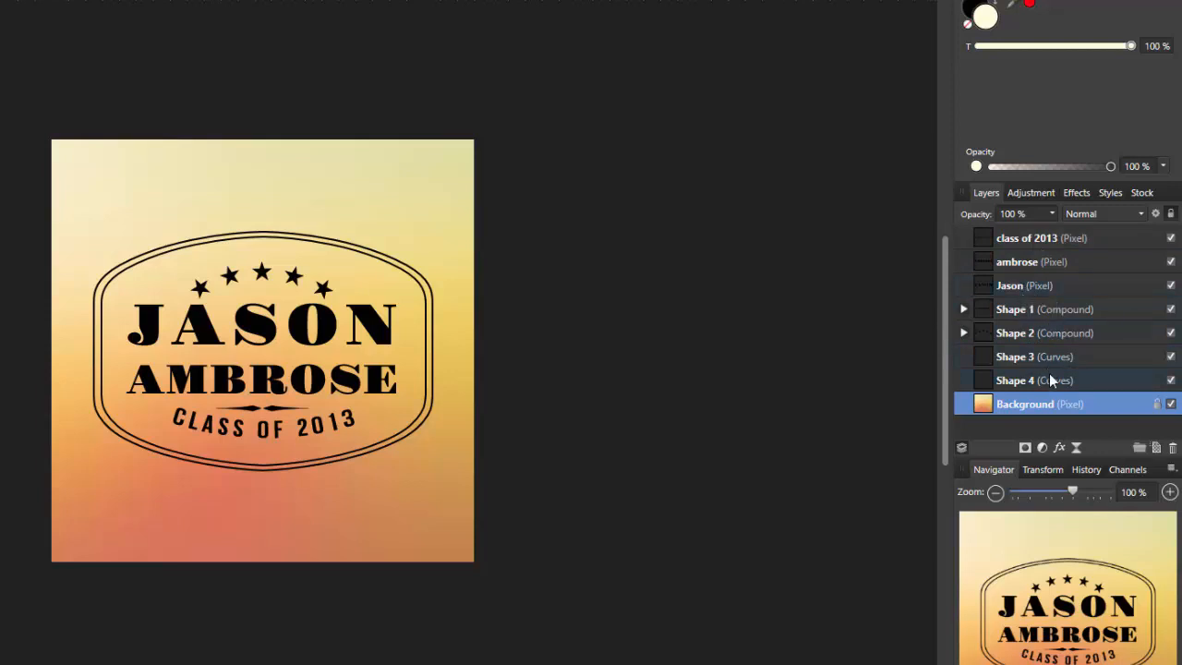
click(1111, 382)
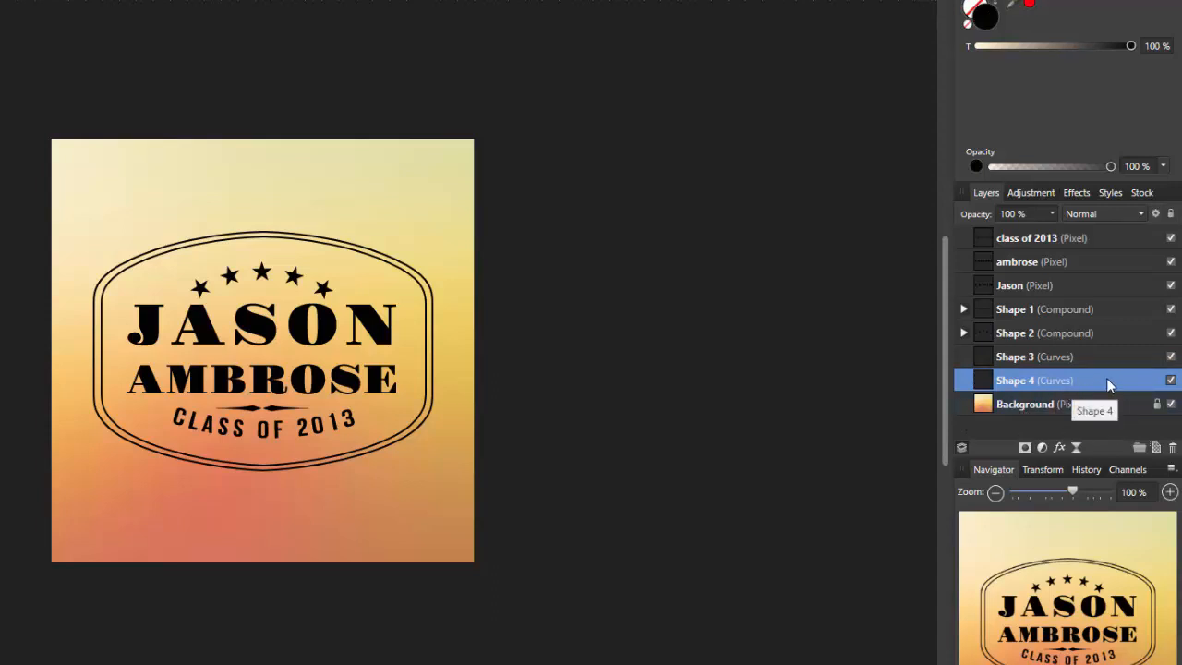
shift+click(1108, 238)
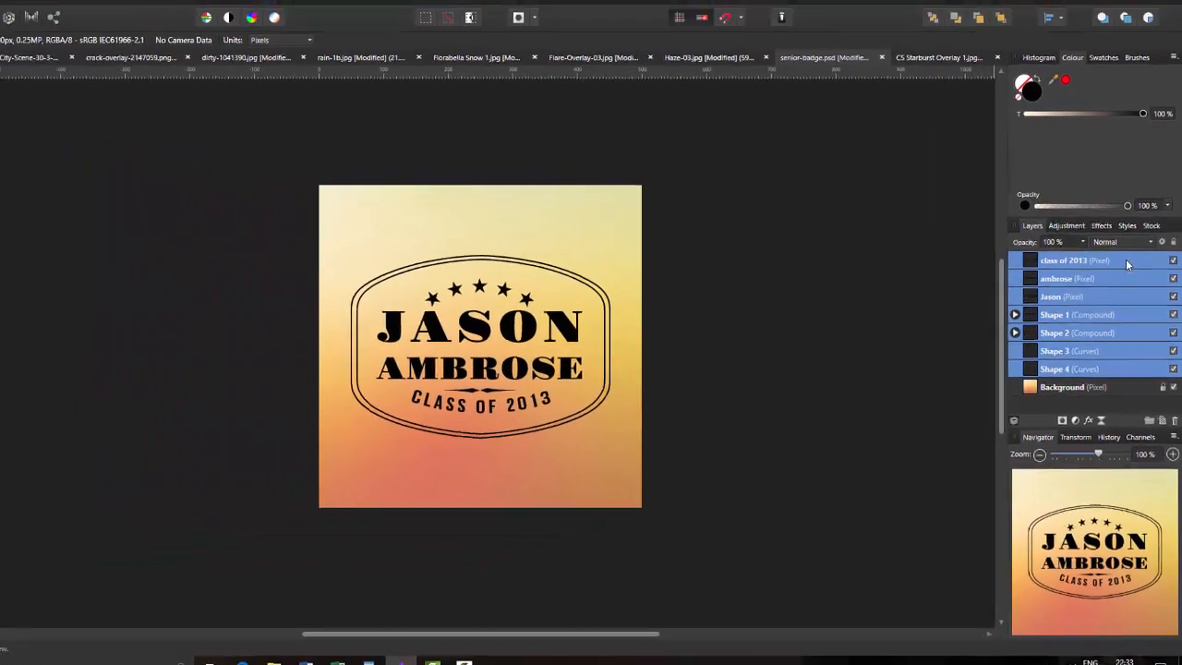
right_click(1107, 240)
click(1055, 291)
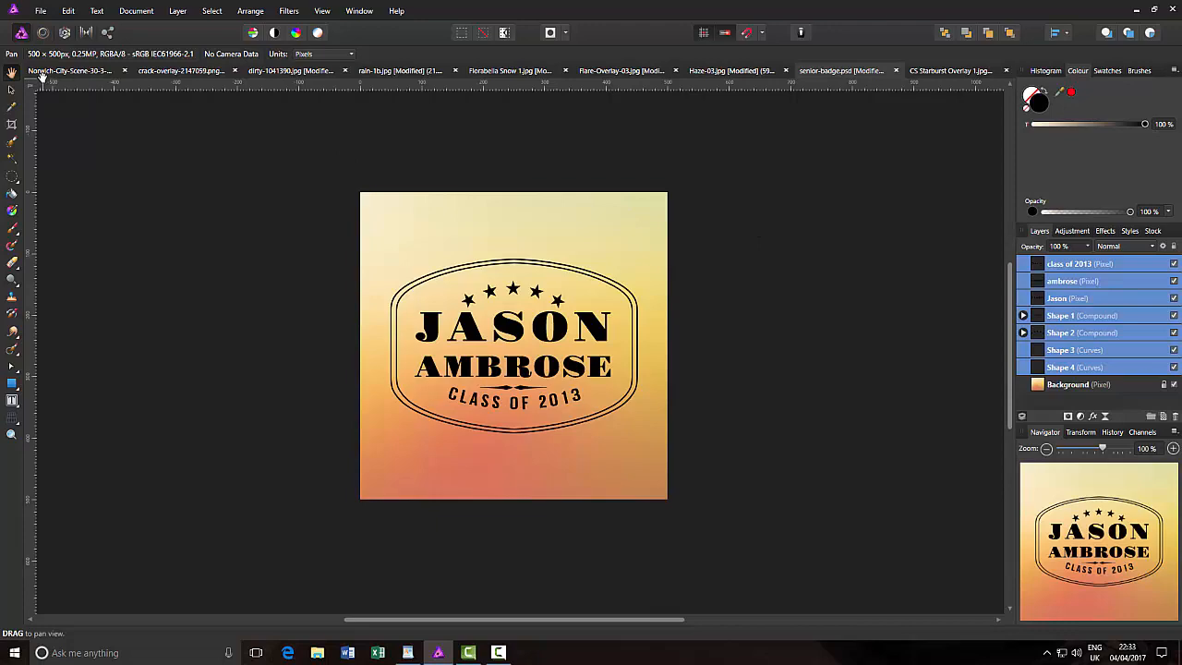
Step: Paste the copied badge layers into the Norwich document and deselect them
click(43, 73)
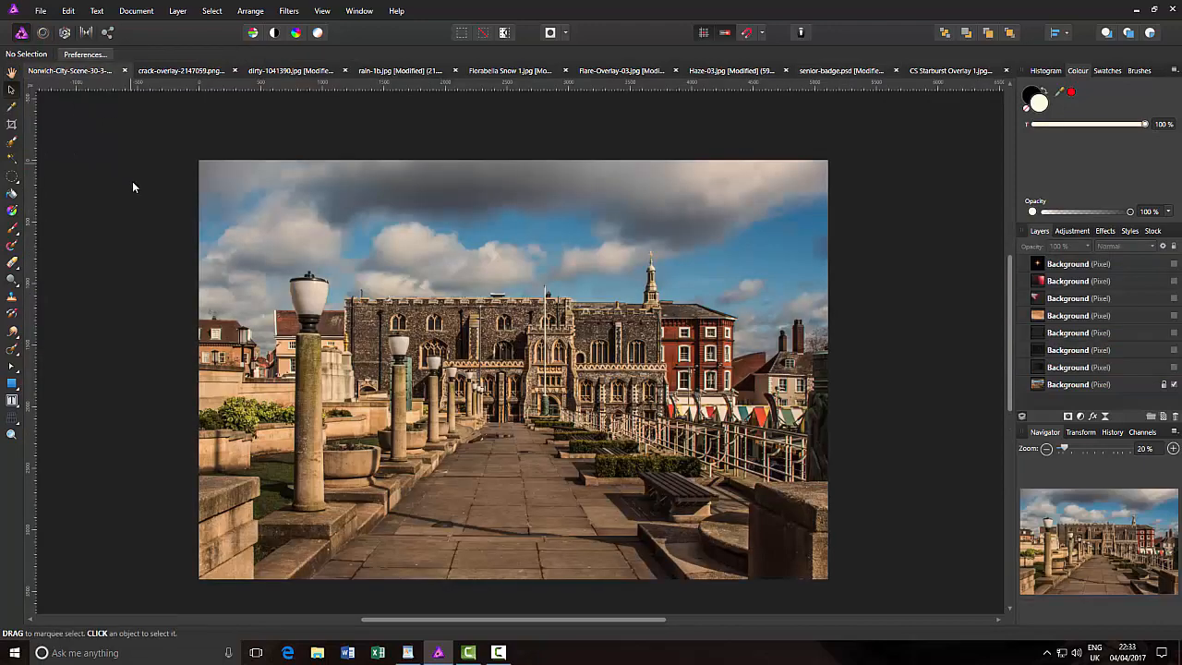
click(69, 10)
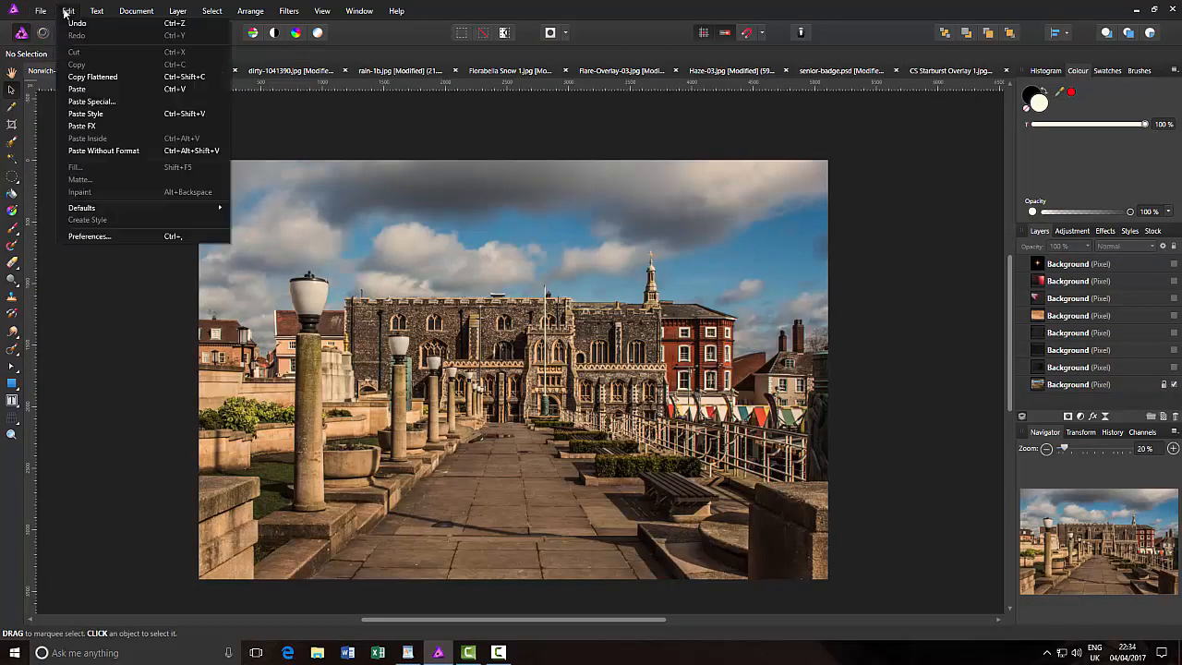
click(81, 90)
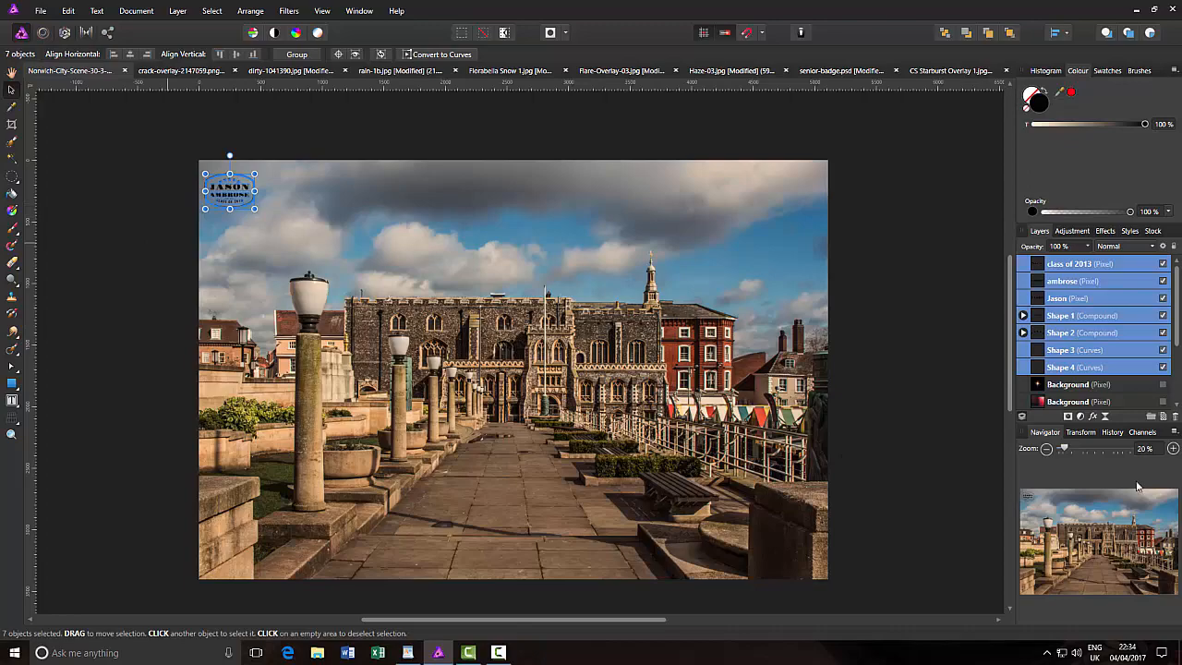
key(ctrl+d)
Step: Examine the pasted badge in the photo's upper-left corner up close at 90% zoom
drag(1065, 448, 1098, 449)
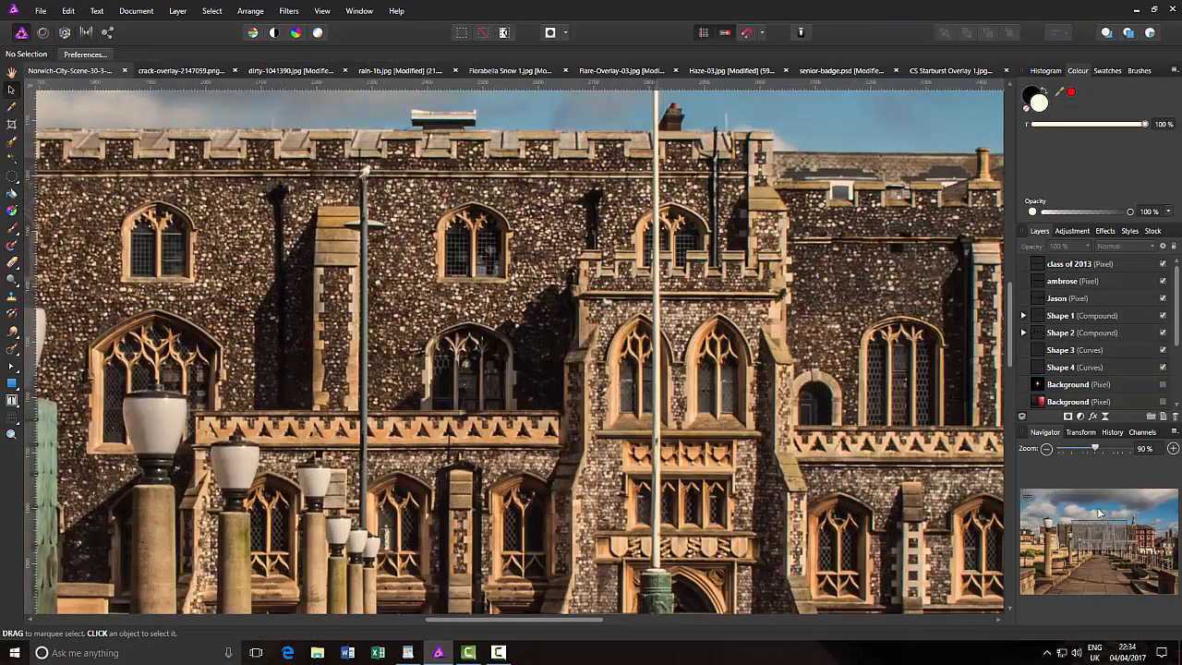
drag(1101, 536, 1028, 492)
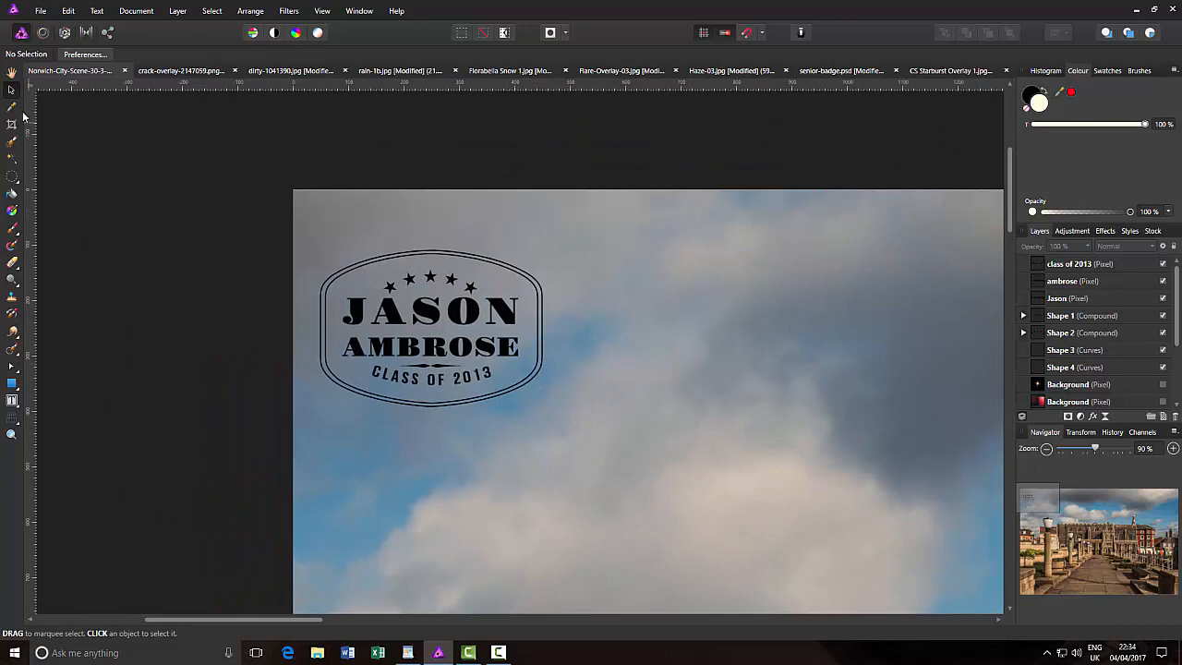
click(450, 280)
click(626, 309)
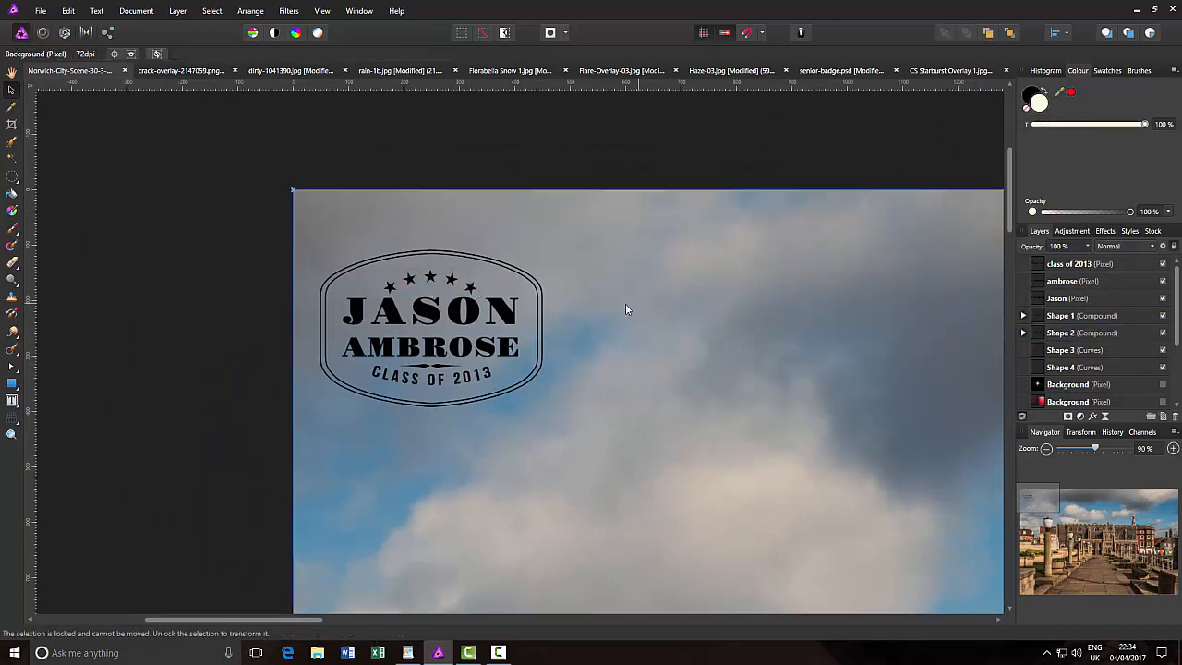
Step: Select all badge layers from Shape 4 up to class of 2013, enlarge the badge, and shift it slightly right in the sky
click(1104, 368)
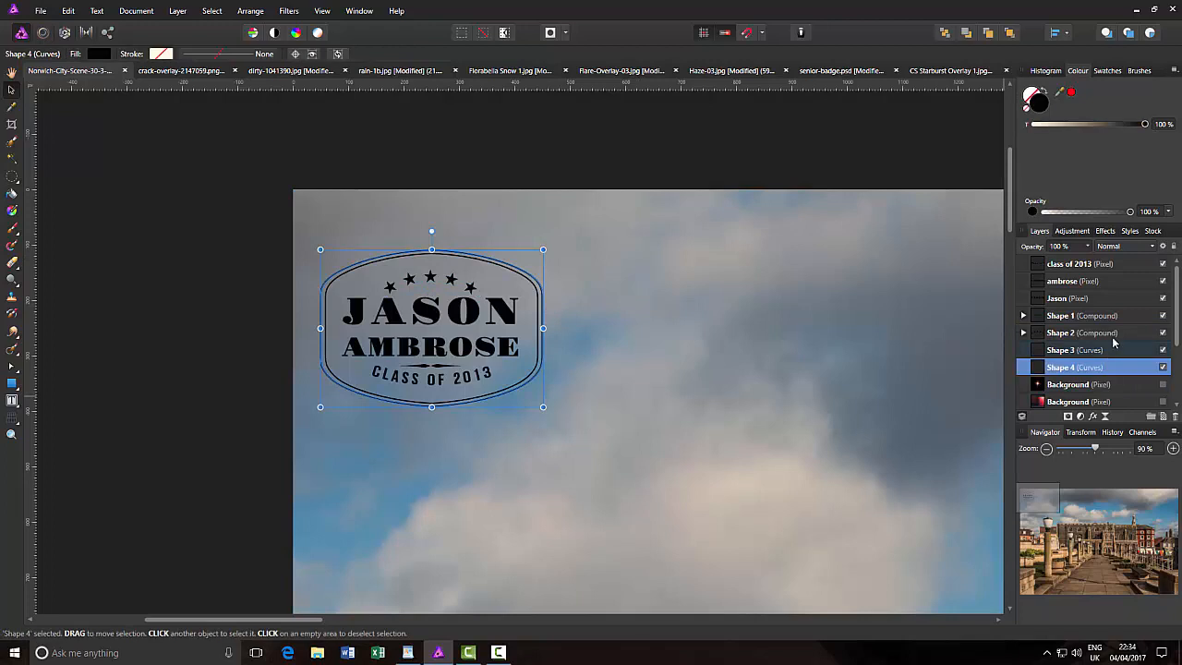
shift+click(1118, 266)
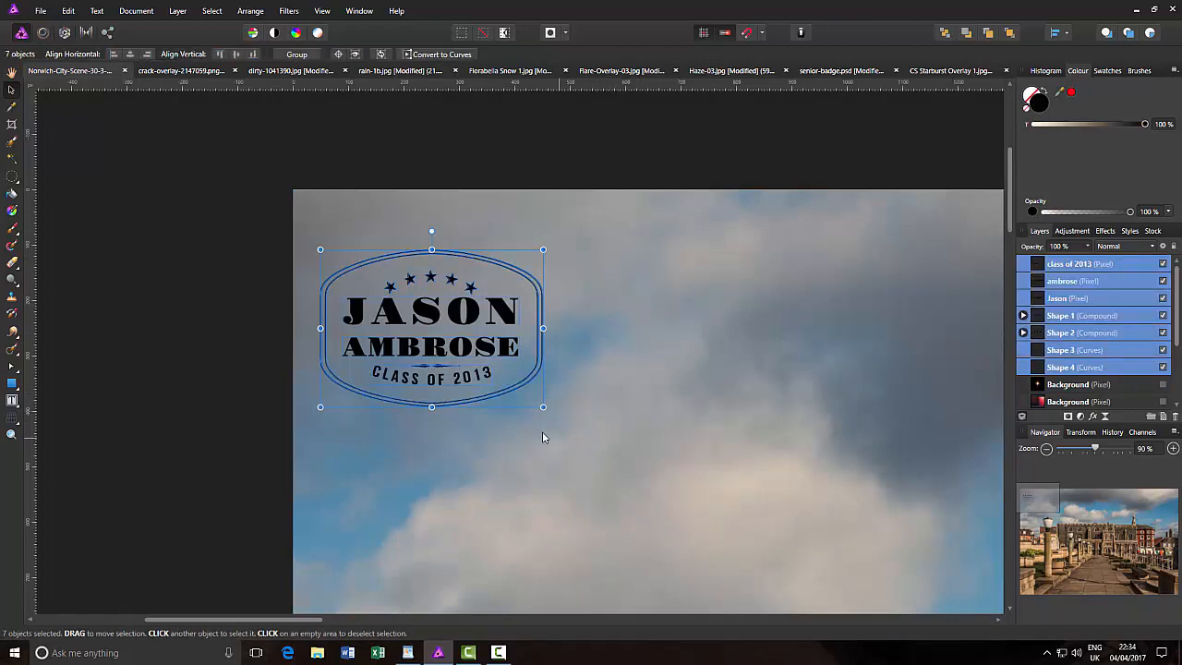
drag(543, 408, 627, 475)
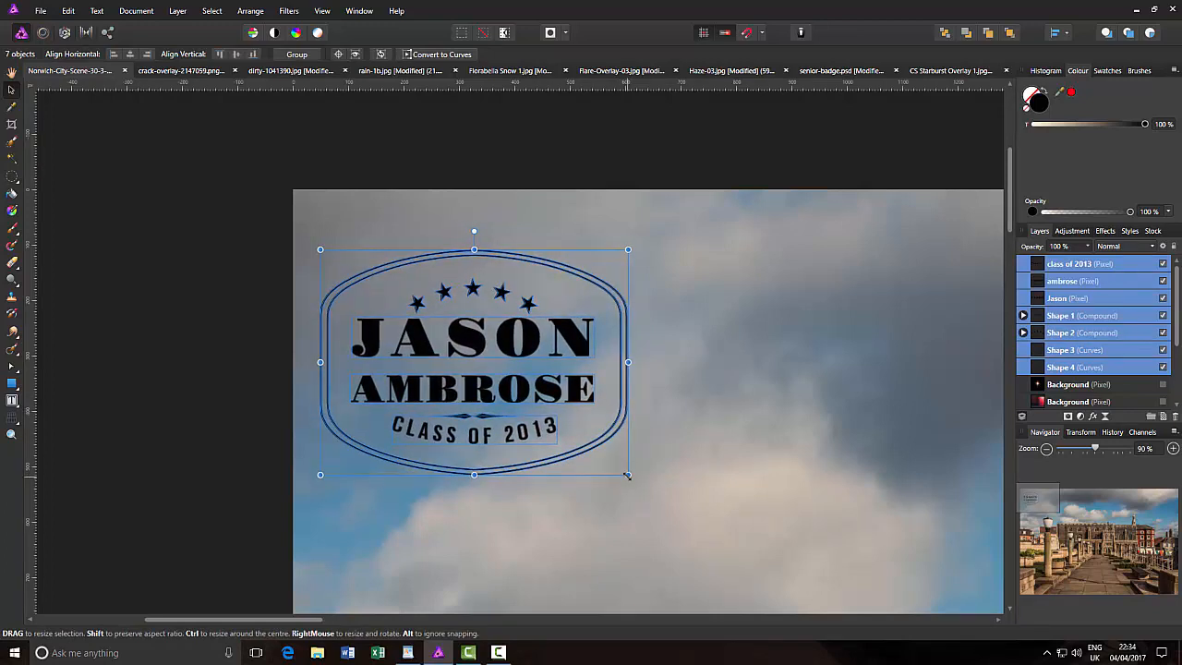
drag(628, 249, 641, 244)
drag(483, 354, 523, 357)
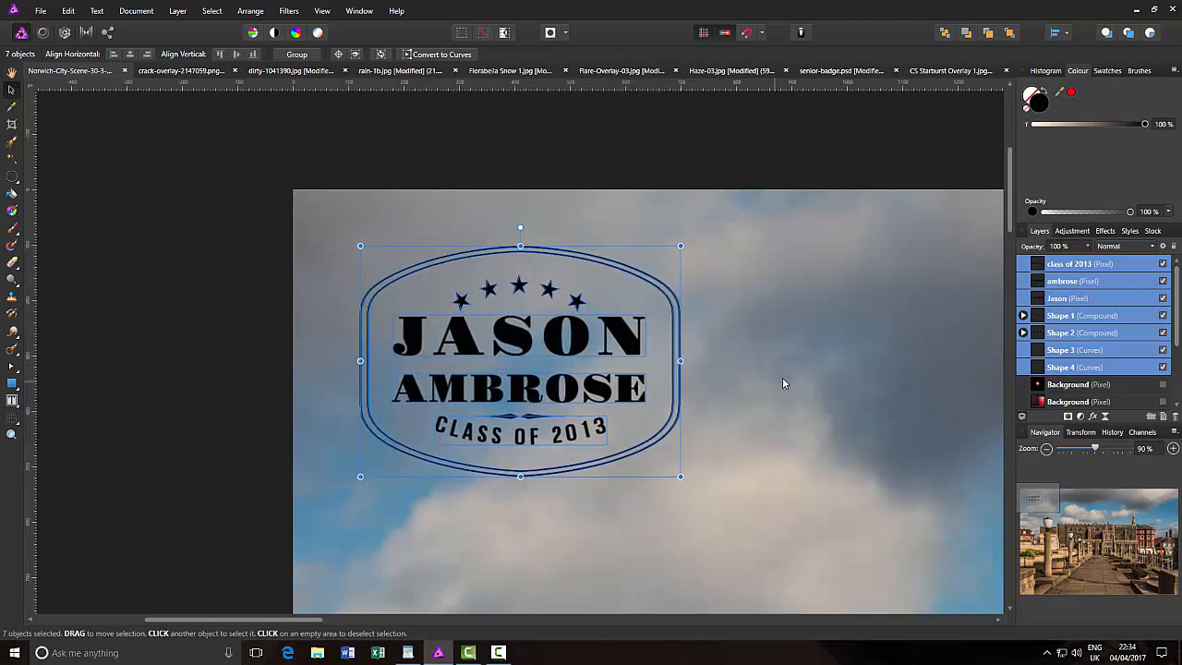
Step: Try to edit the badge's upper name line with the Frame Text Tool, then reselect that name's pixel layer
click(1130, 355)
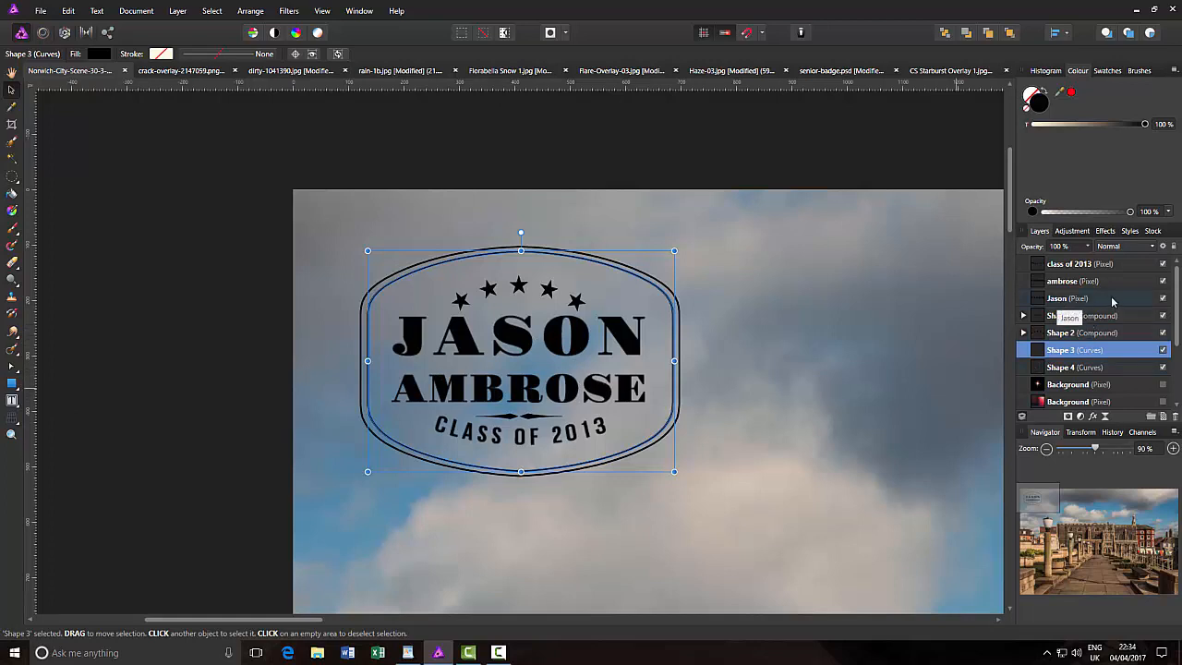
click(1069, 304)
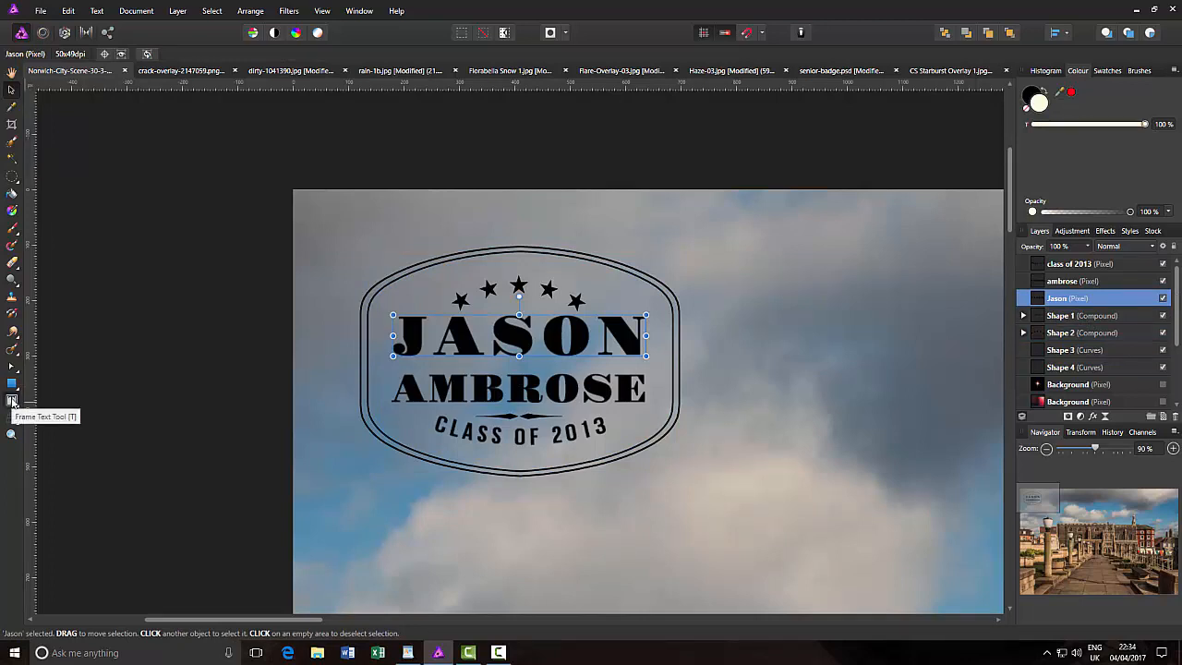
click(11, 400)
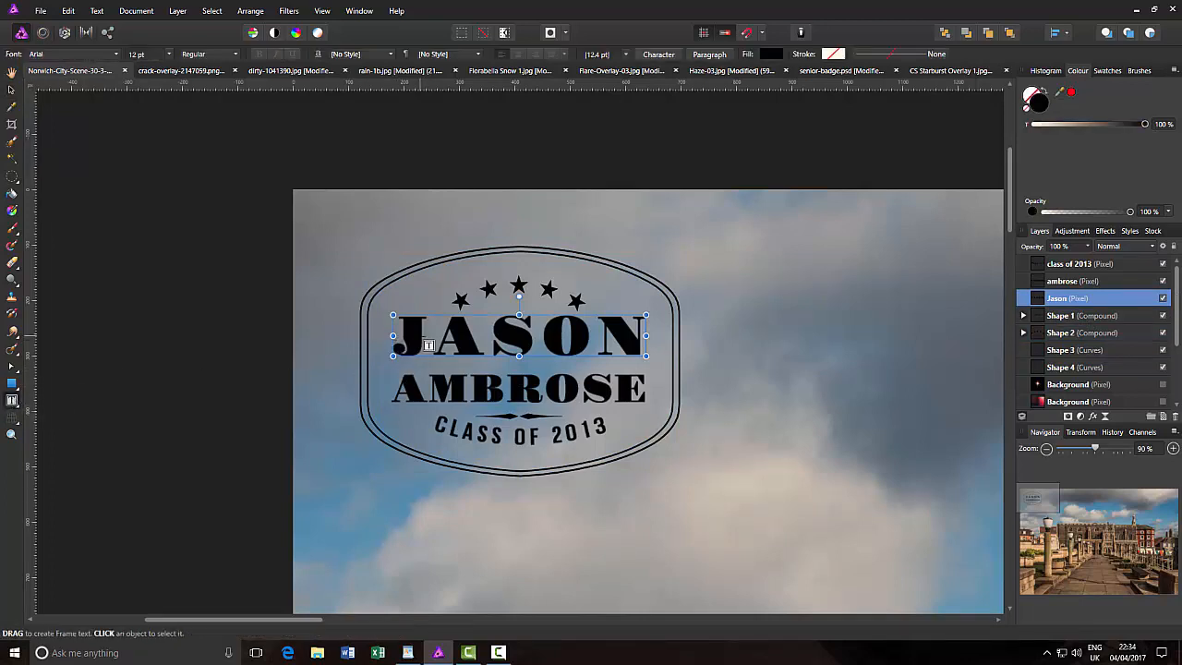
click(679, 344)
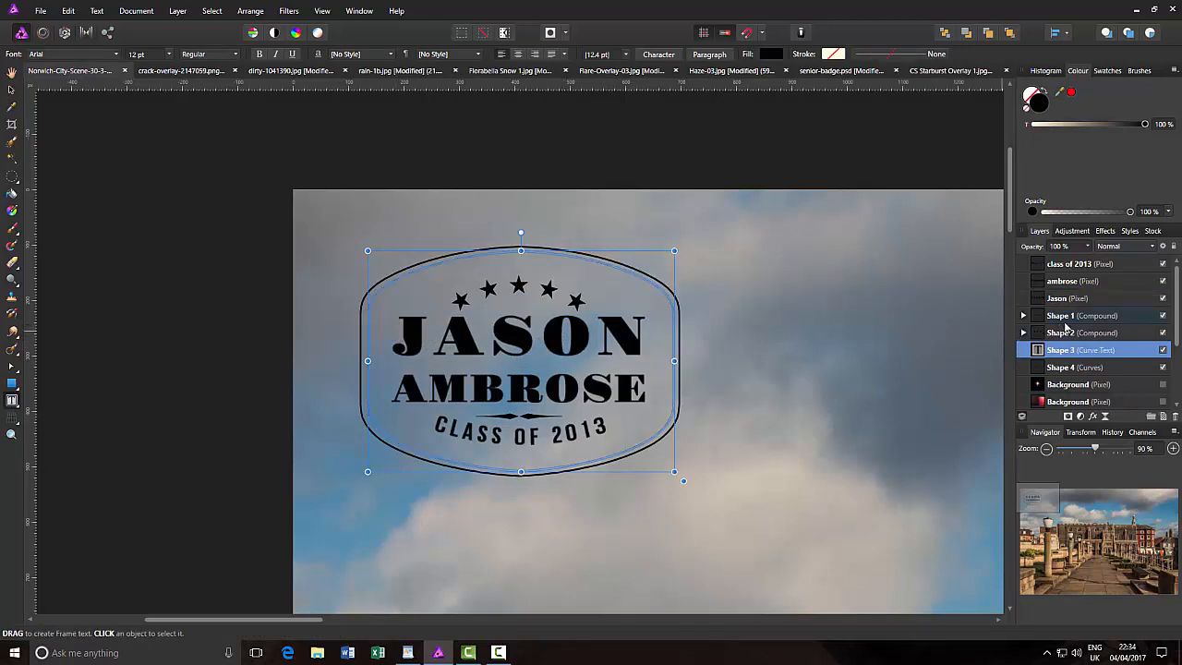
click(1073, 301)
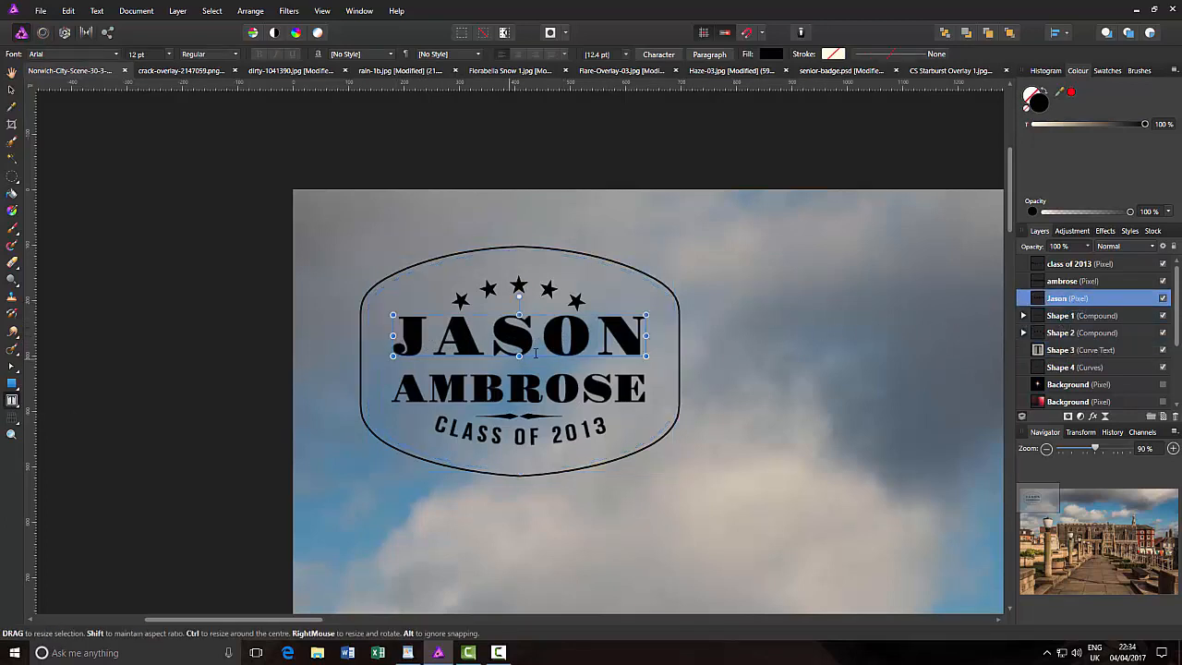
Step: Hide the badge's upper name layer, show it again, and return to the Move Tool
click(1163, 299)
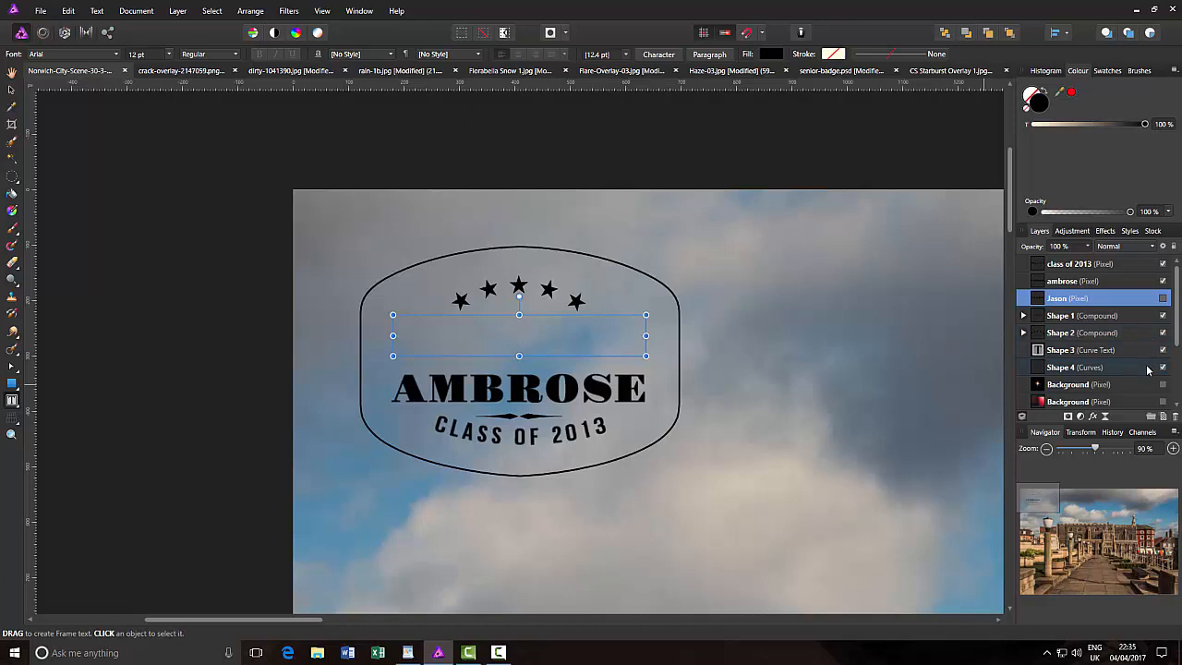
click(1163, 298)
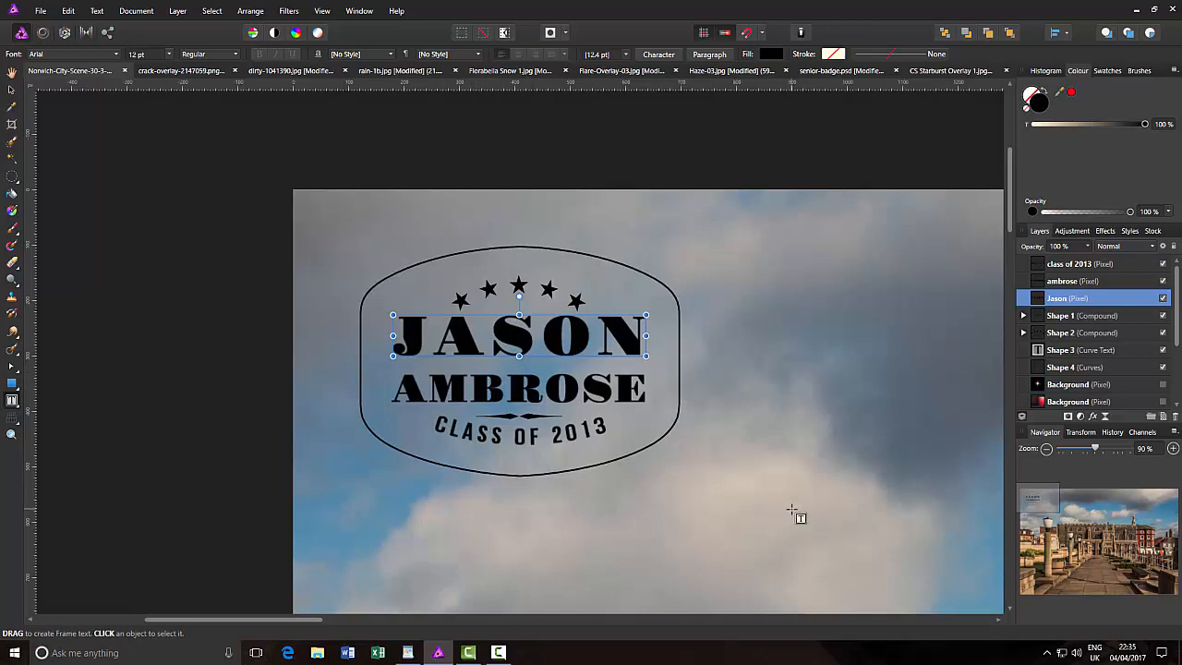
scroll(857, 510, down, 1)
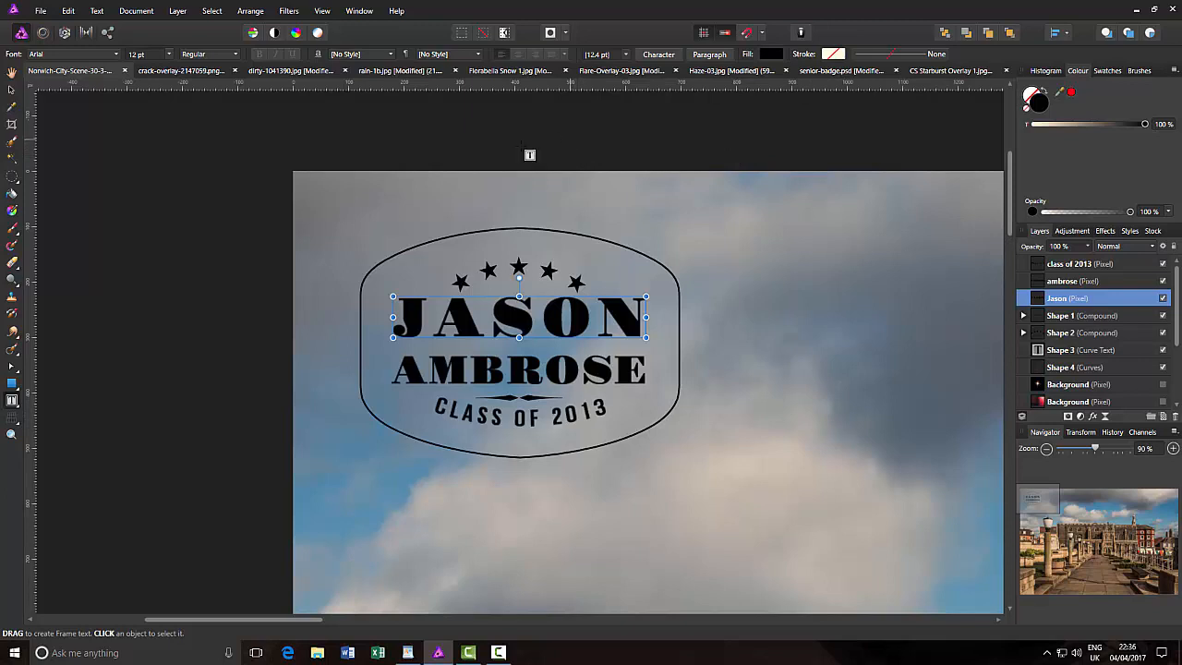
click(13, 89)
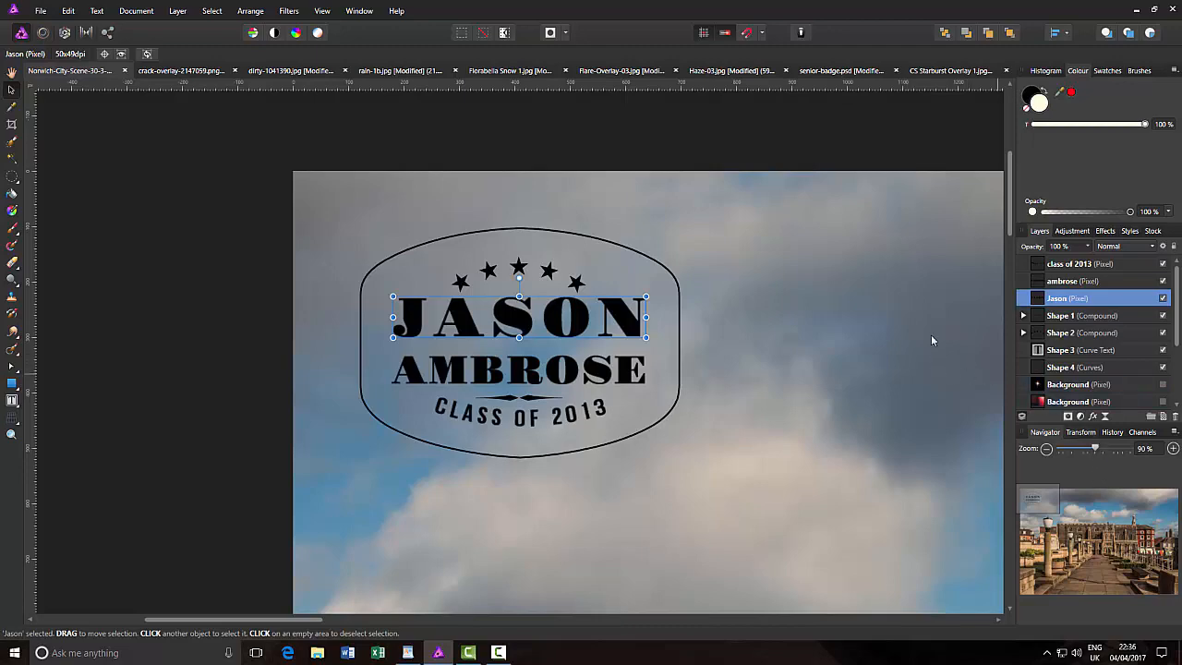
Step: Fit the whole photo in view and make the starburst overlay layer visible on the large foreground lamp
key(ctrl+0)
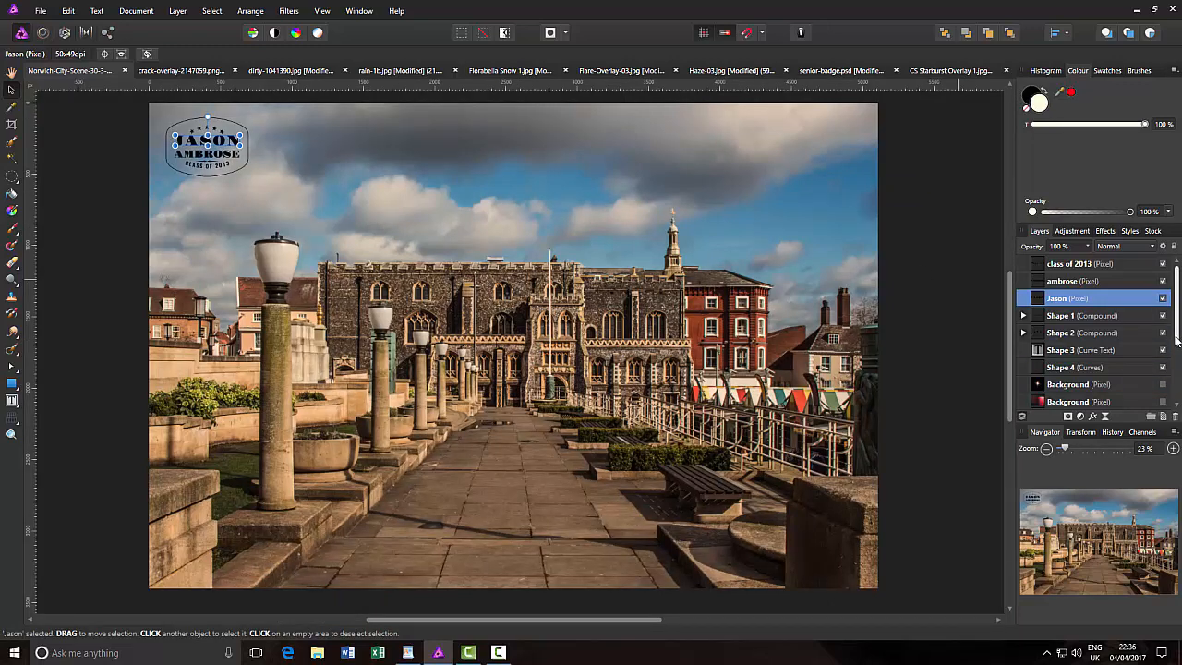
scroll(1169, 365, down, 2)
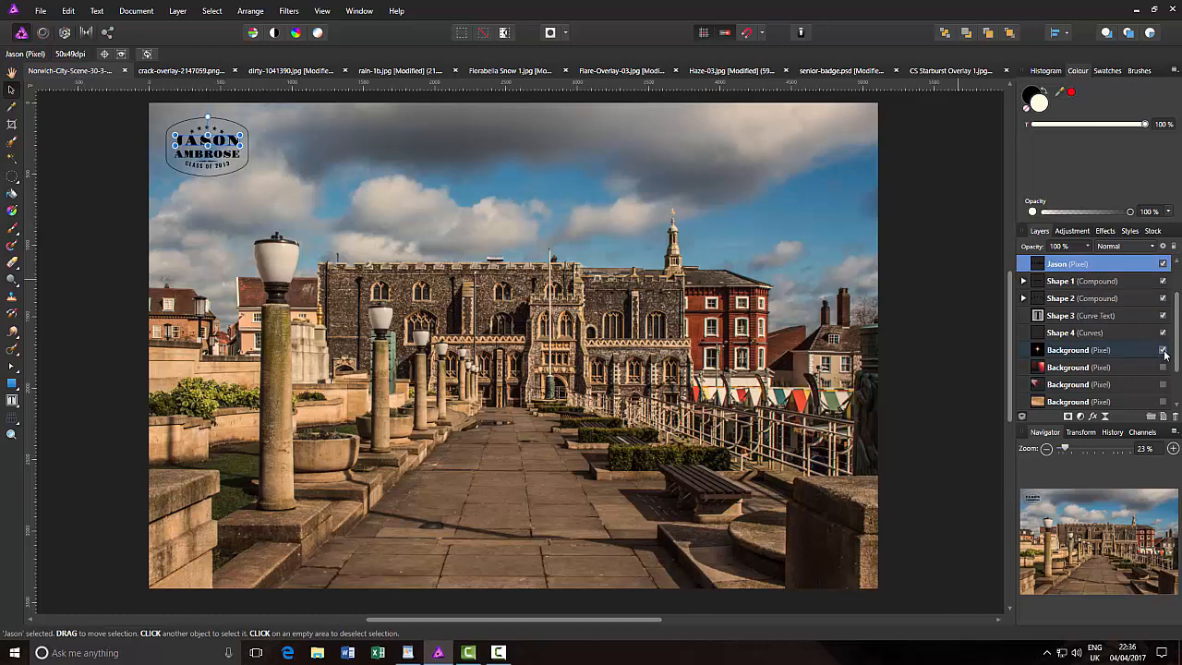
click(1162, 350)
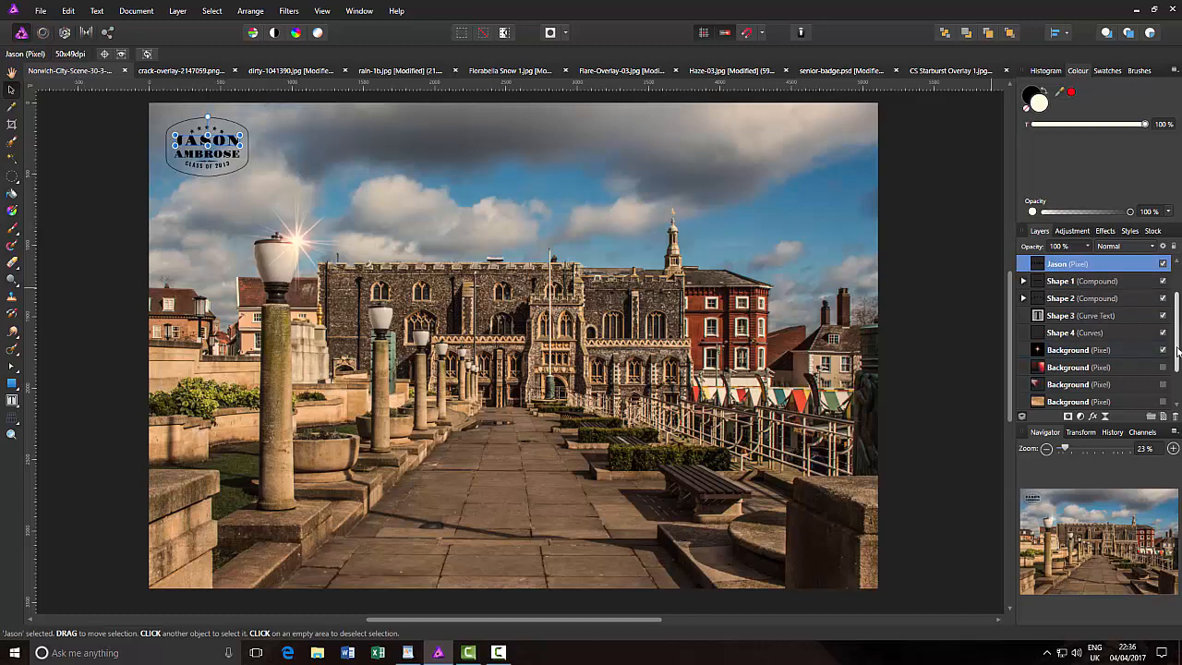
Step: Show the crack overlay layer over the photo and hide it again
scroll(1178, 351, down, 3)
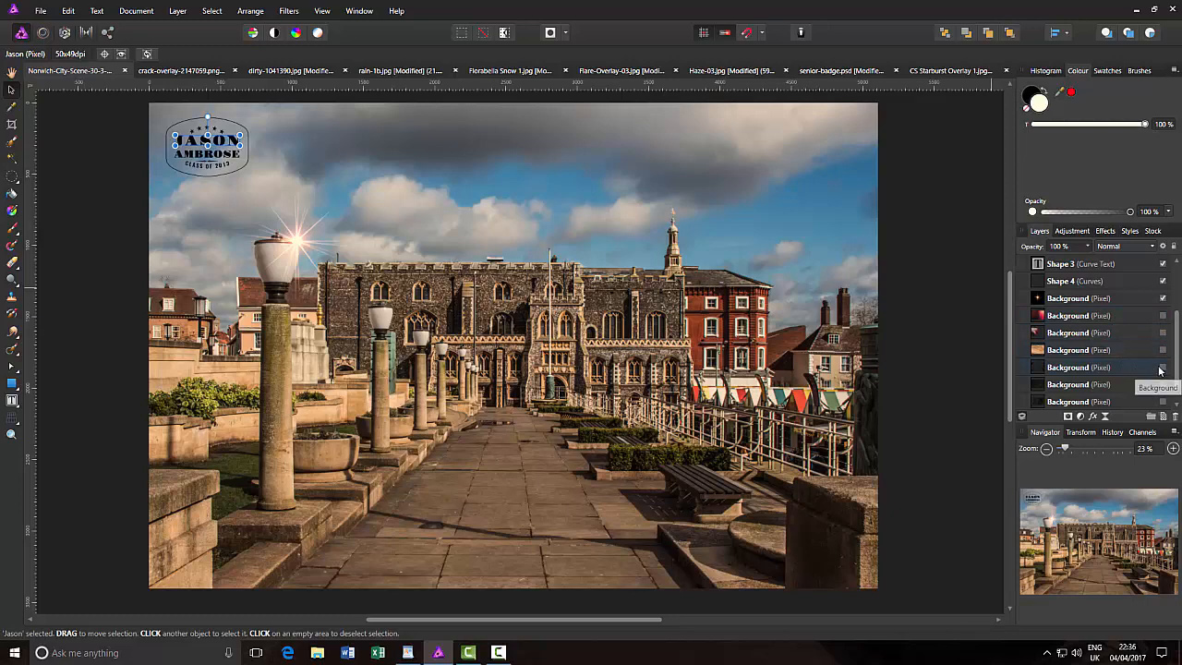
click(1162, 368)
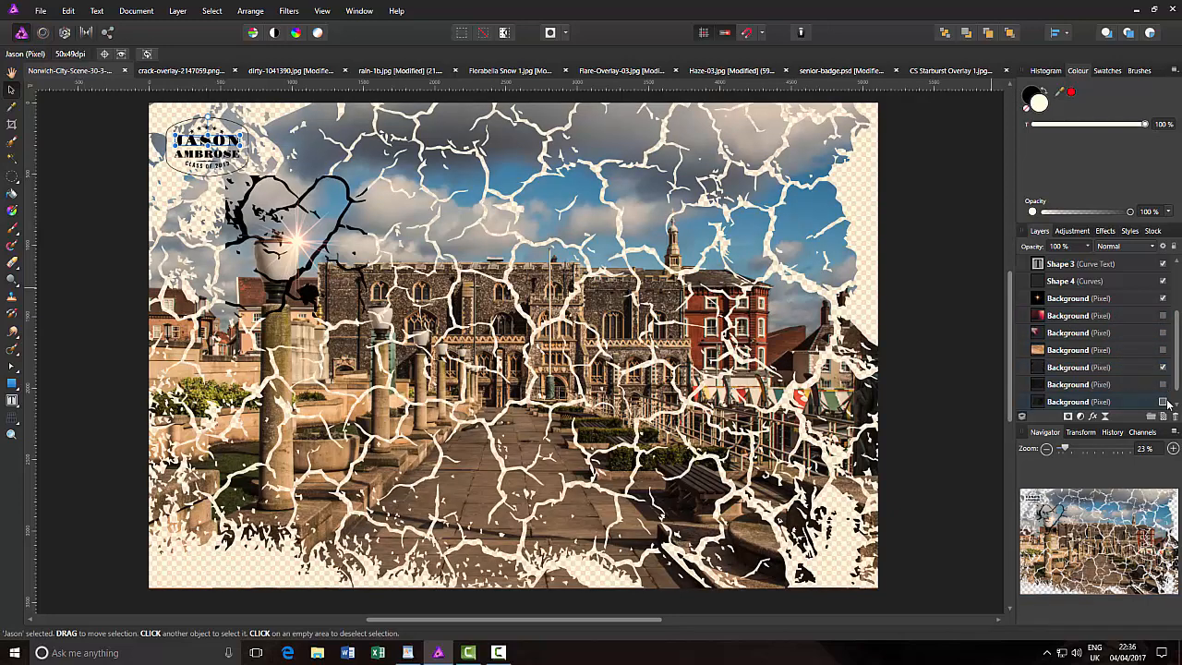
click(1163, 368)
Step: Make the snow overlay layer visible together with the starburst and badge, and deselect all layers
scroll(1177, 390, down, 1)
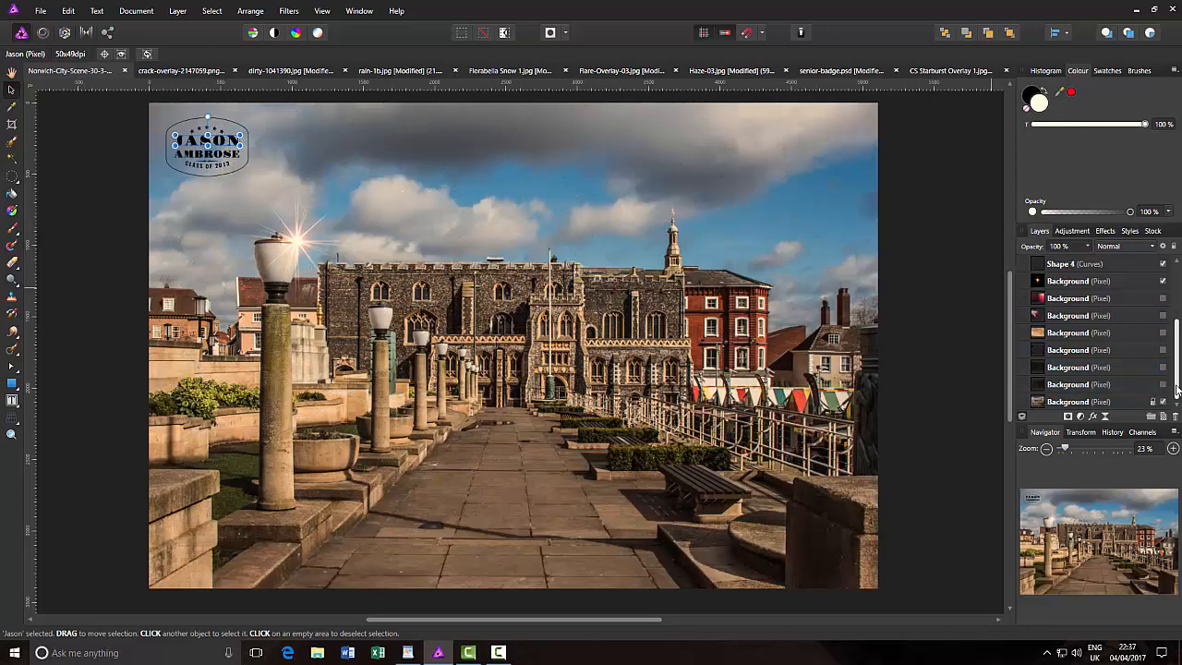
click(1163, 367)
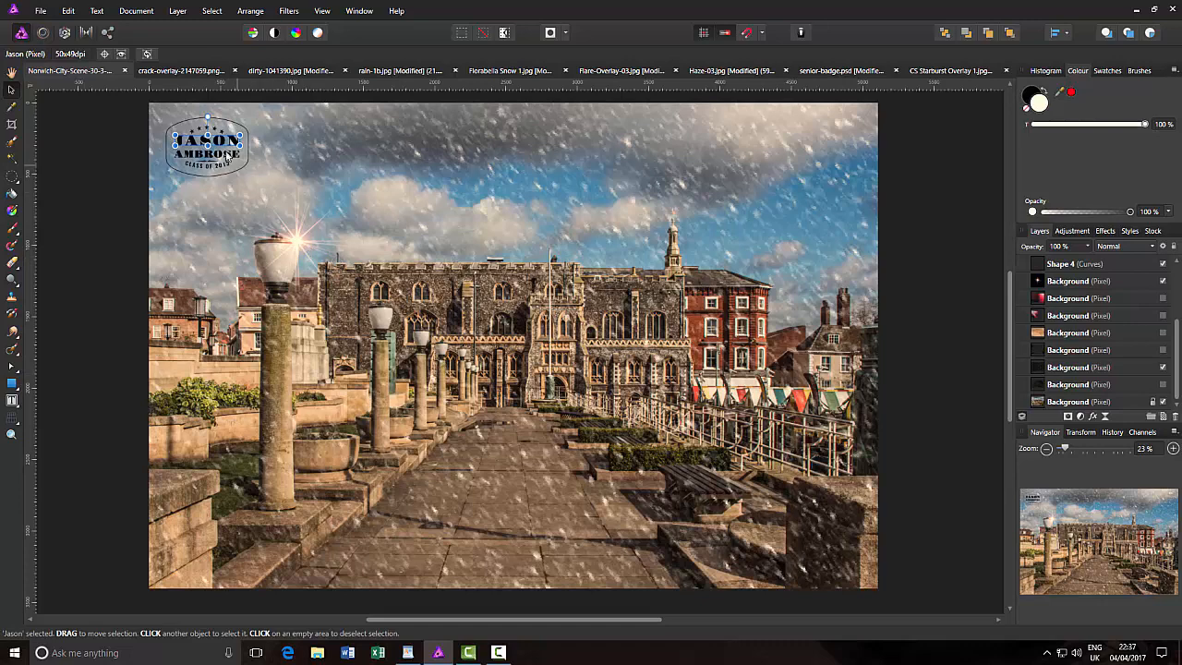
click(948, 225)
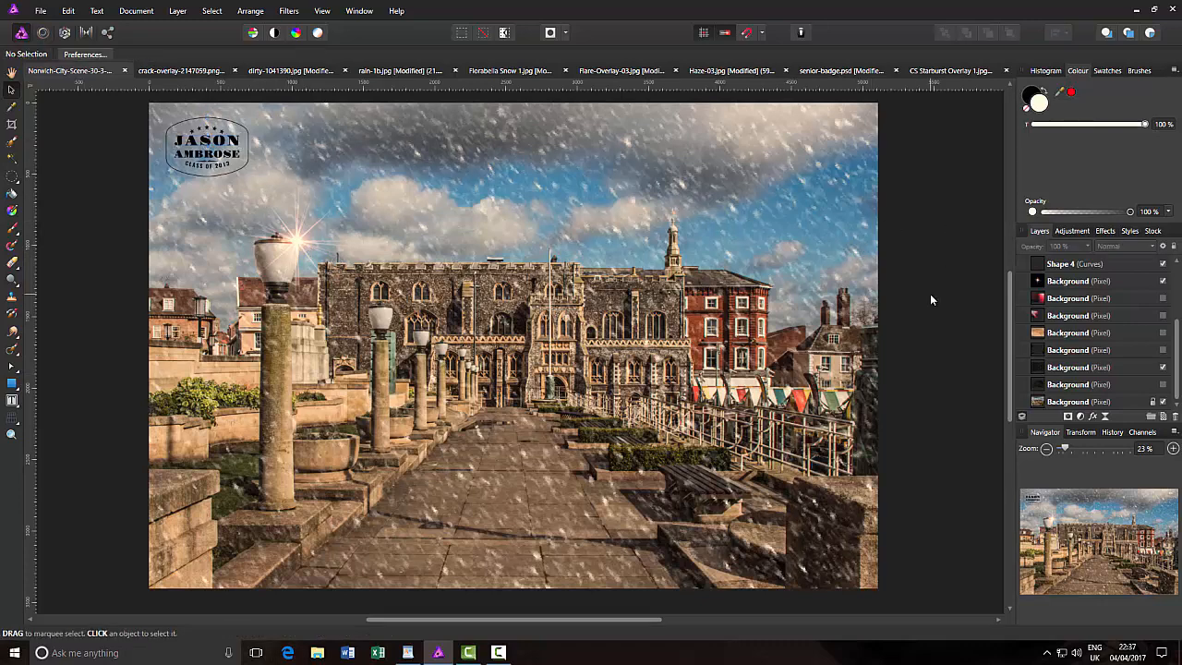